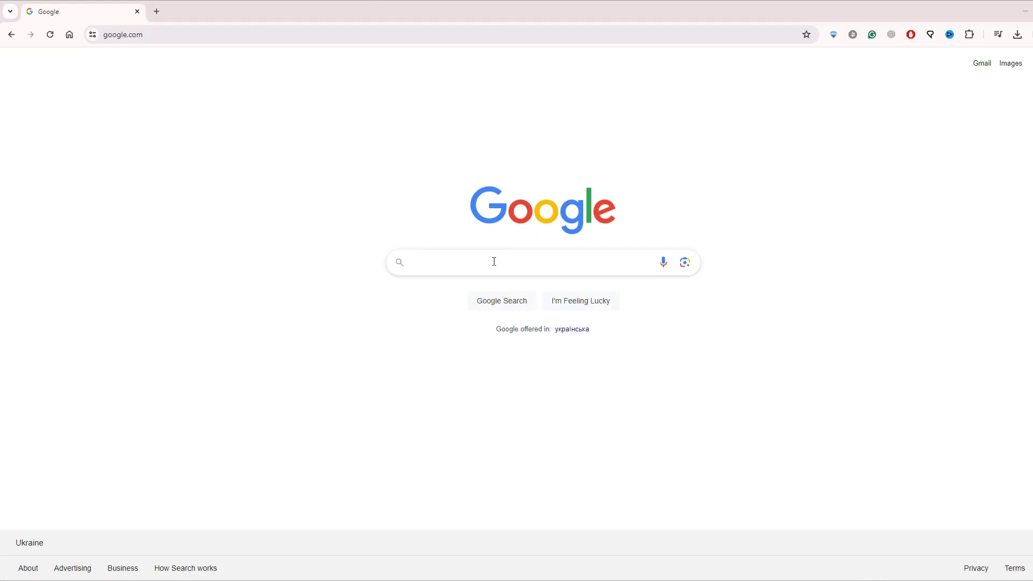
- Search Google for "microsoft excel download" and open Microsoft's official Excel page from the results
left_click(419, 262)
type("mic")
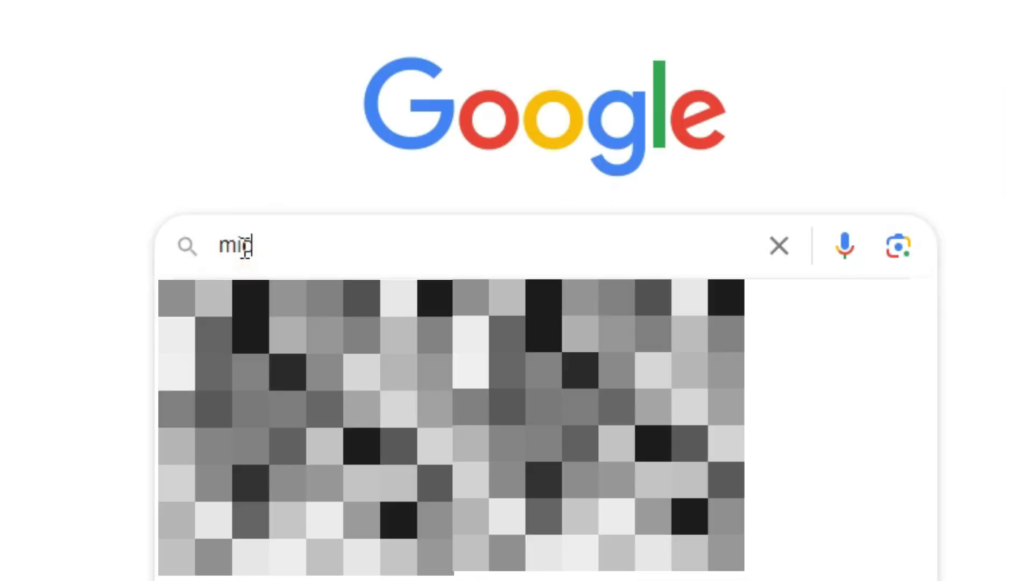
type("rosoft excel do")
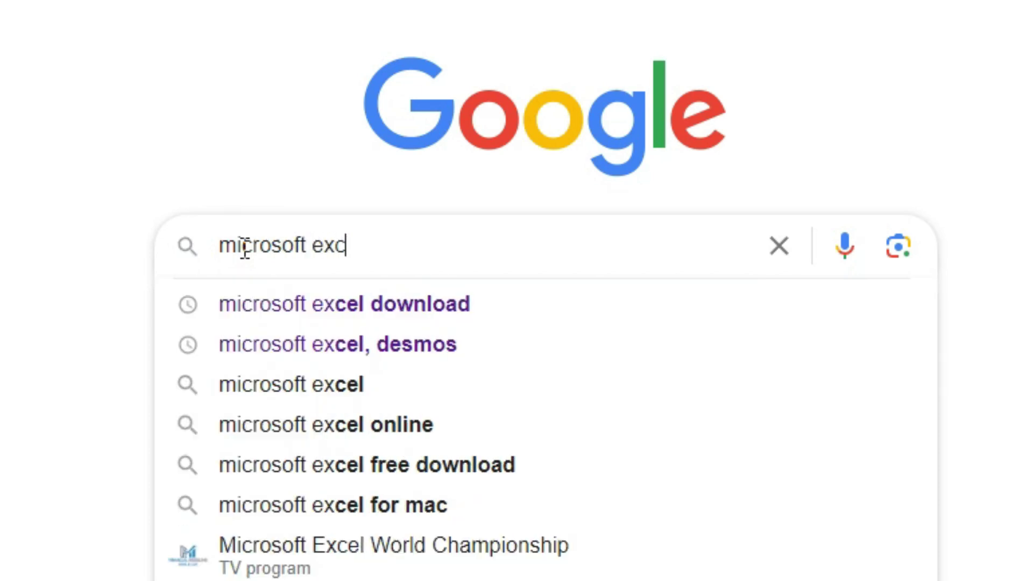
type("wnload")
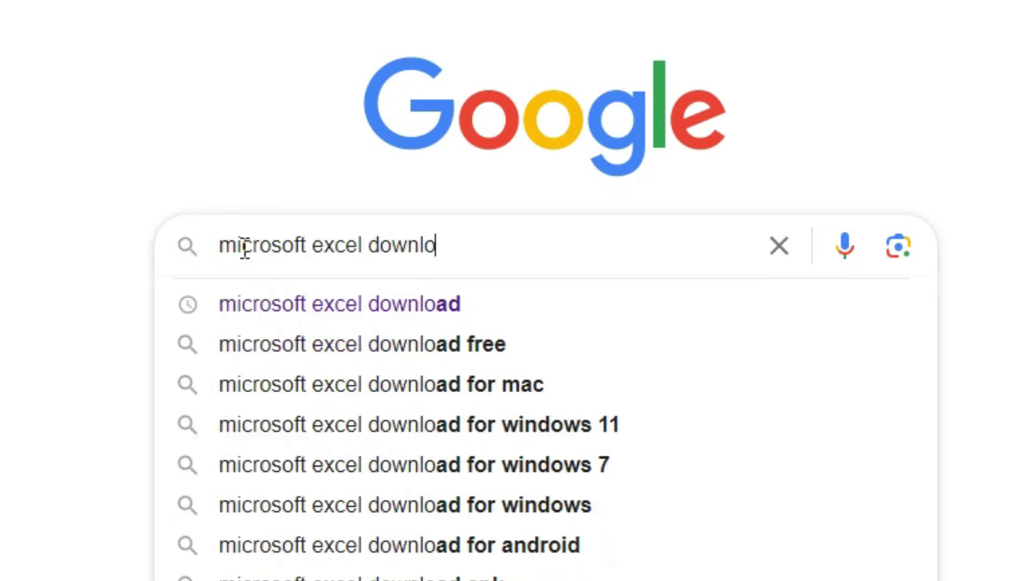
key("Return")
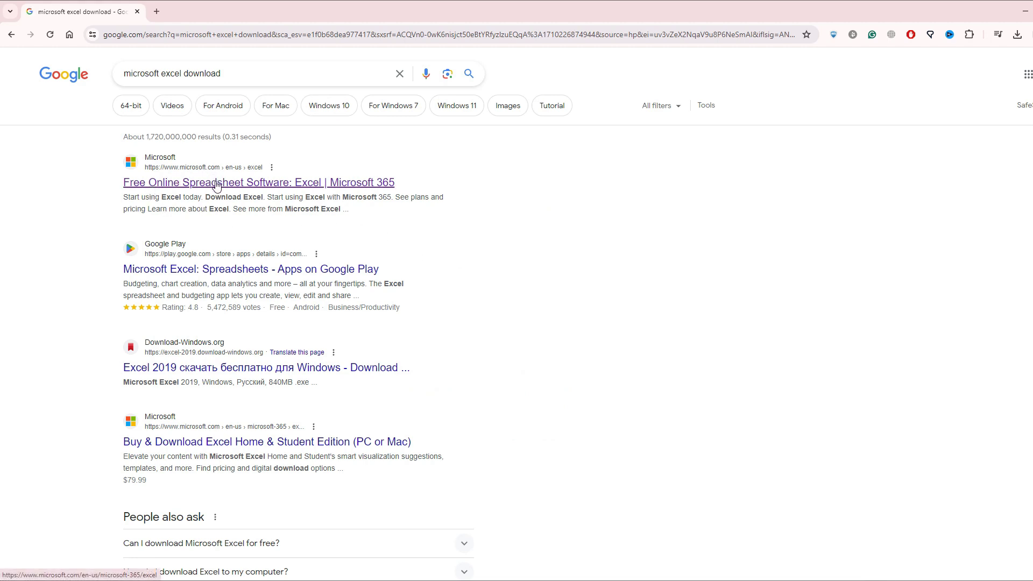
left_click(216, 184)
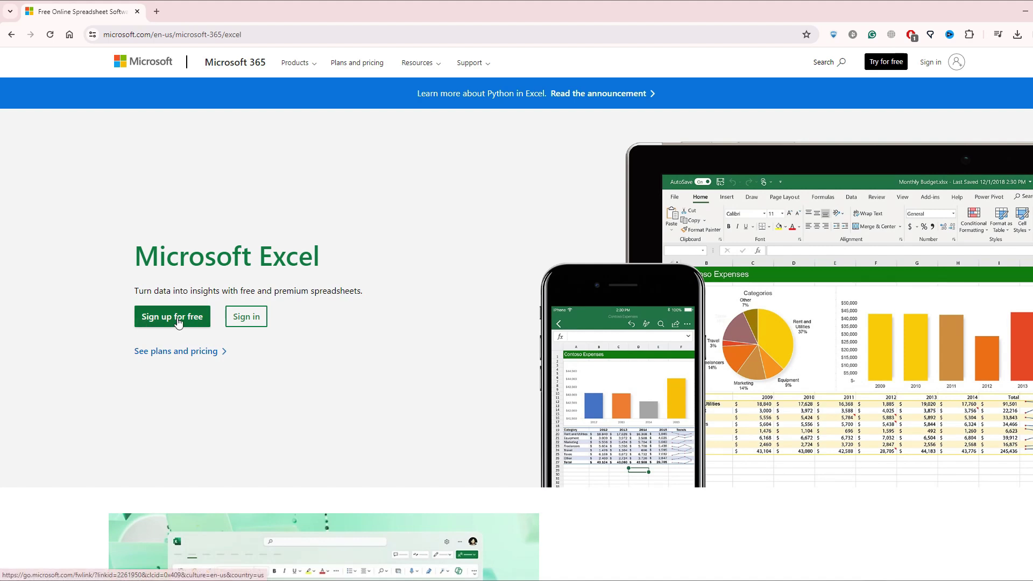
- Open the Pricing for Home page for Microsoft 365 and look through the yearly plans
left_click(295, 65)
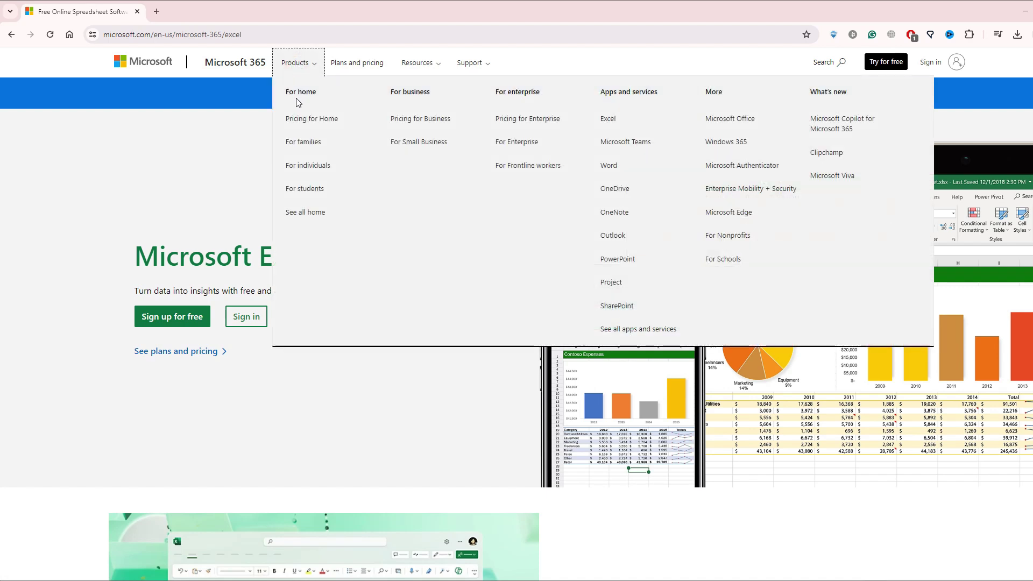
left_click(319, 121)
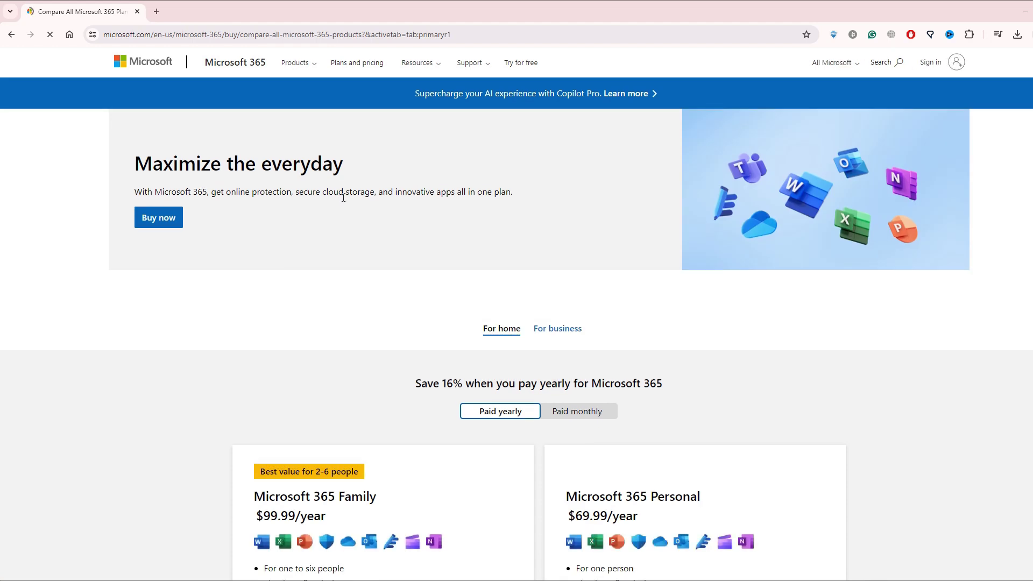
scroll(346, 208, "down", 6)
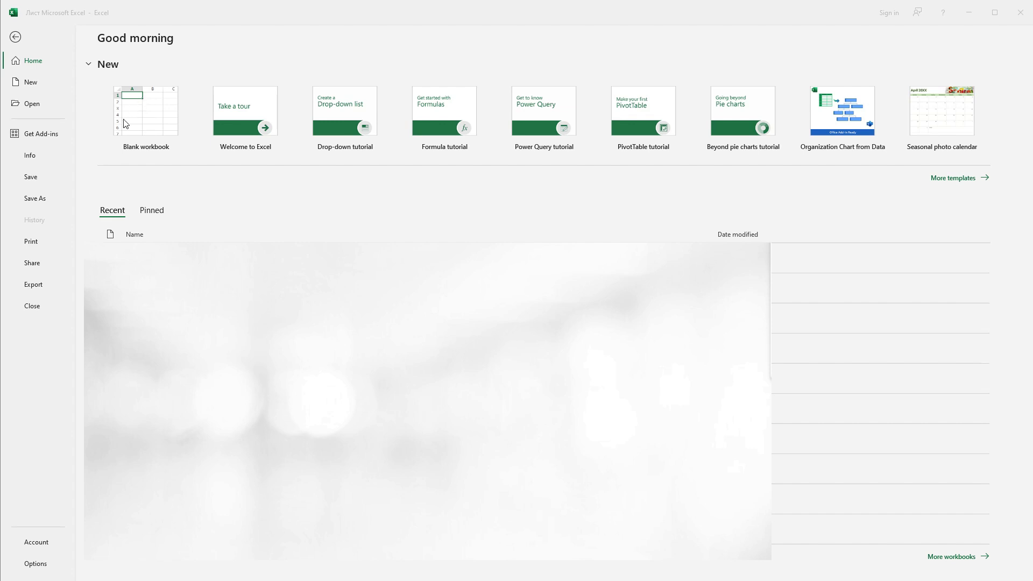
- Switch to Excel, create a blank workbook and minimize its window
left_click(144, 114)
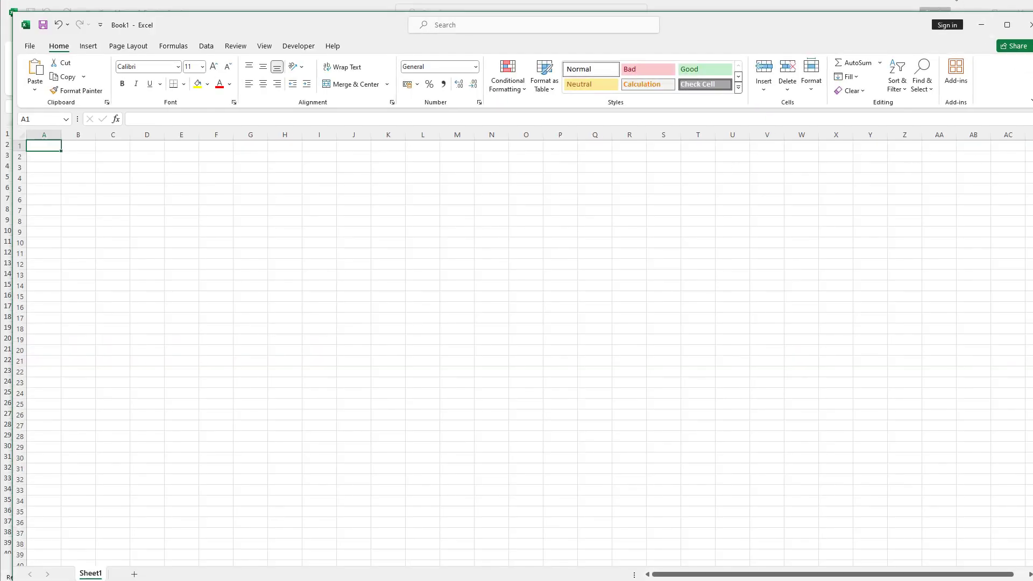
left_click(978, 24)
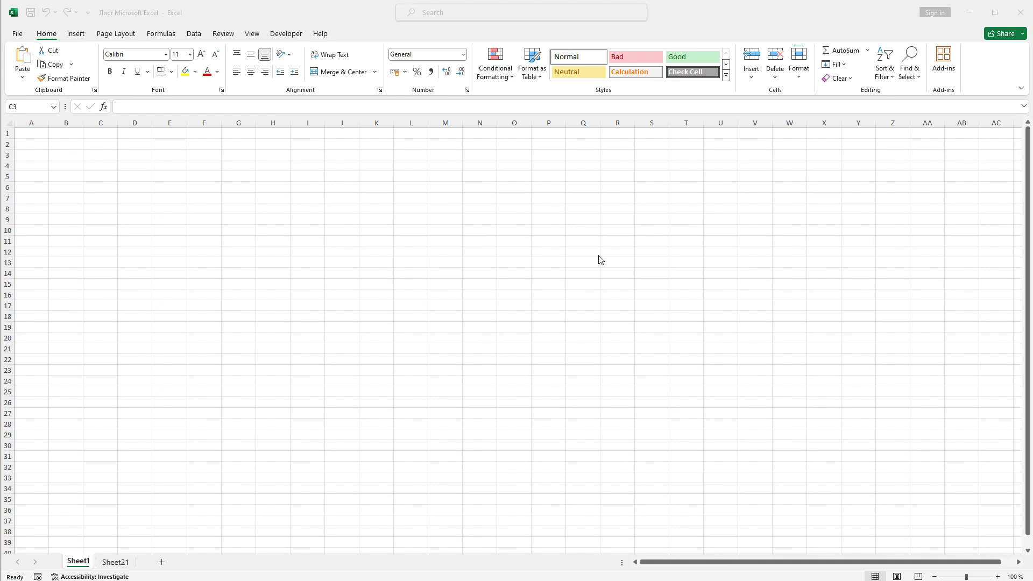
- Select the cell range I7:T20 and the range E3:M17, finishing on the single cell M13
left_click(386, 221)
left_click_drag(316, 203, 685, 337)
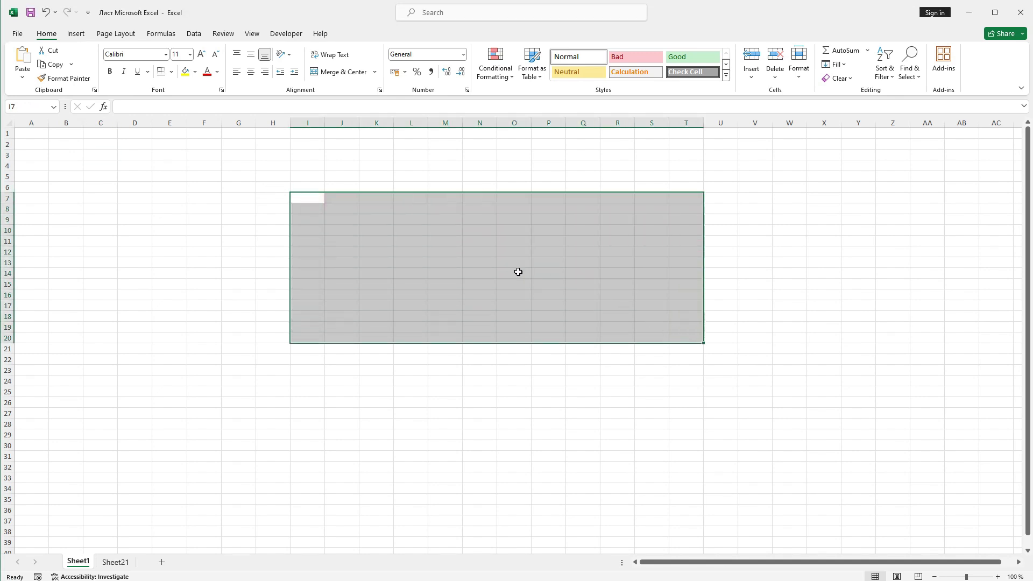
left_click_drag(186, 155, 431, 305)
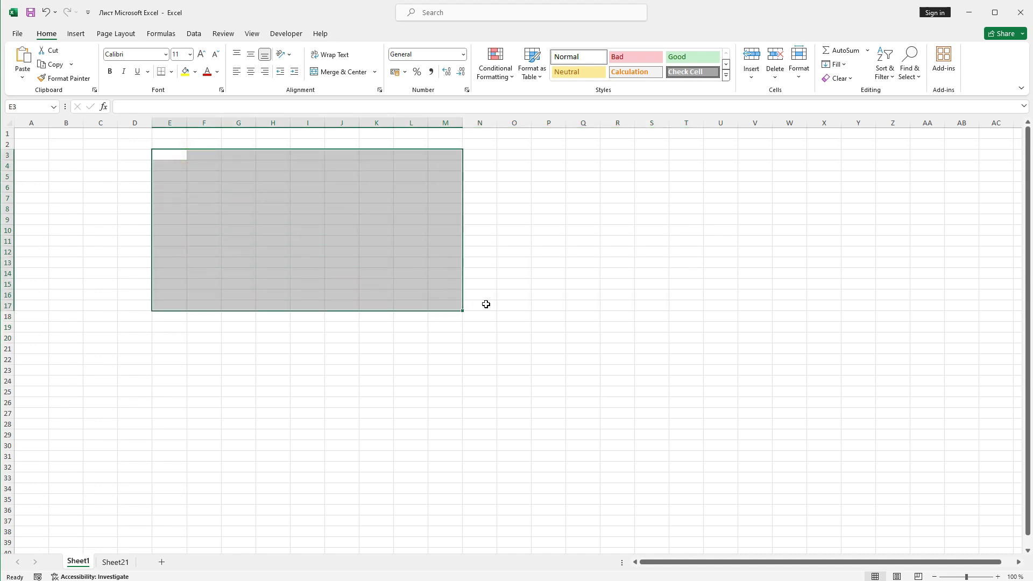
left_click(434, 259)
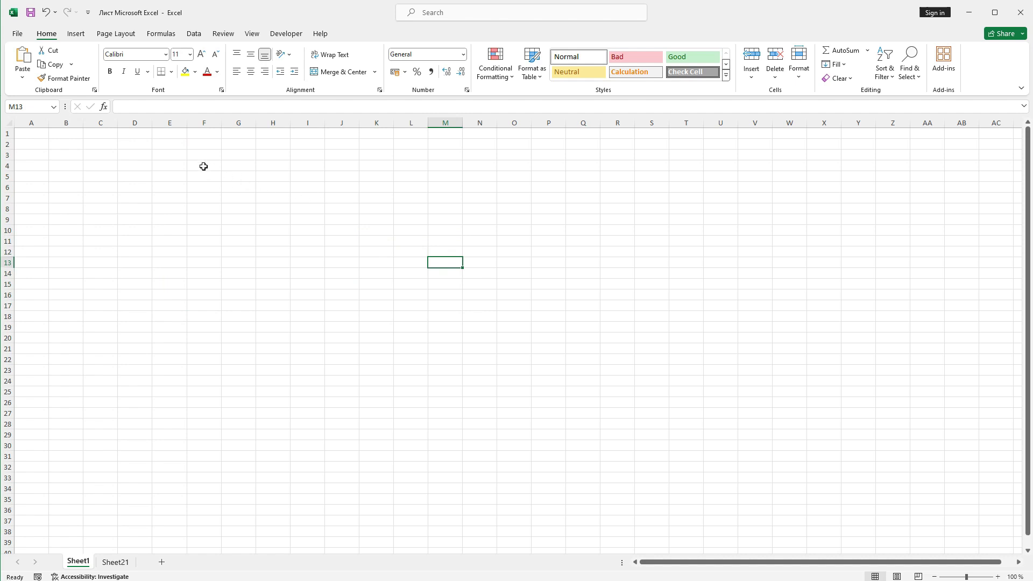
- Select the whole columns D to J, and separately the whole rows 5 to 20
left_click_drag(148, 122, 351, 131)
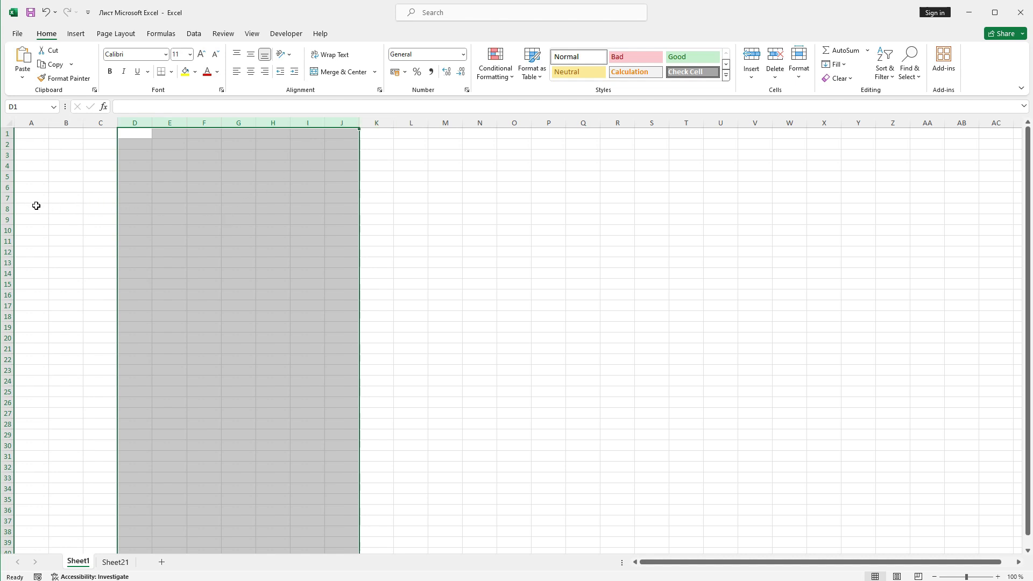
left_click_drag(11, 178, 37, 340)
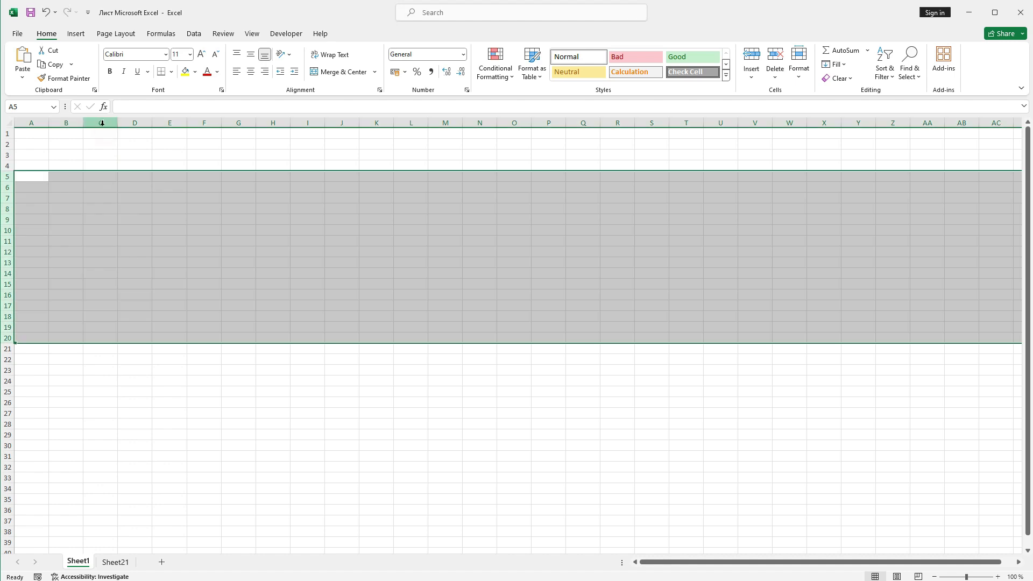
- Select column C and row 3 together as one combined selection, and clear the selection
left_click(103, 123)
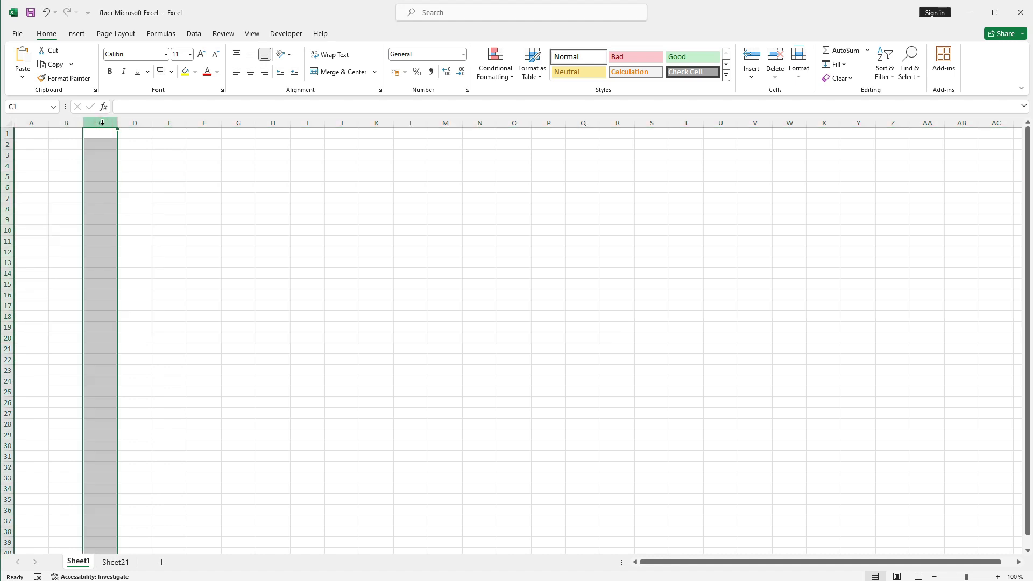
left_click(7, 155, "ctrl")
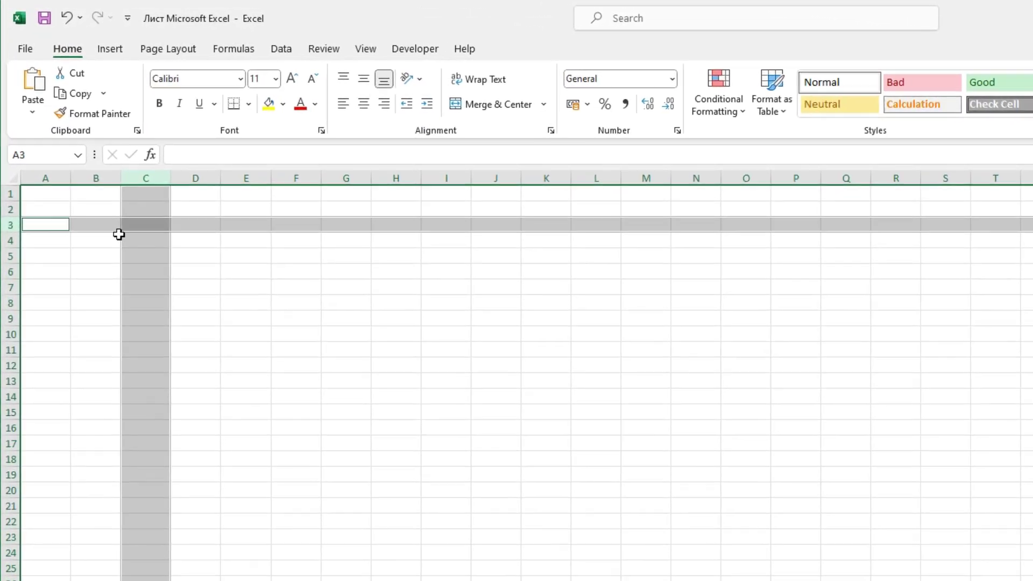
left_click(142, 251)
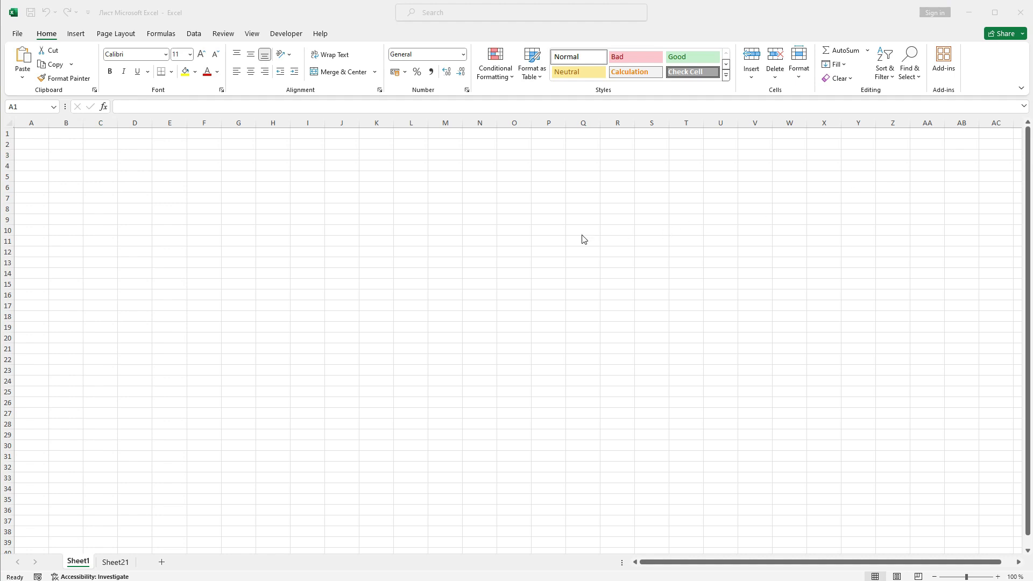
- Zoom the worksheet in to about 205% and return it to 100%
left_click(551, 250)
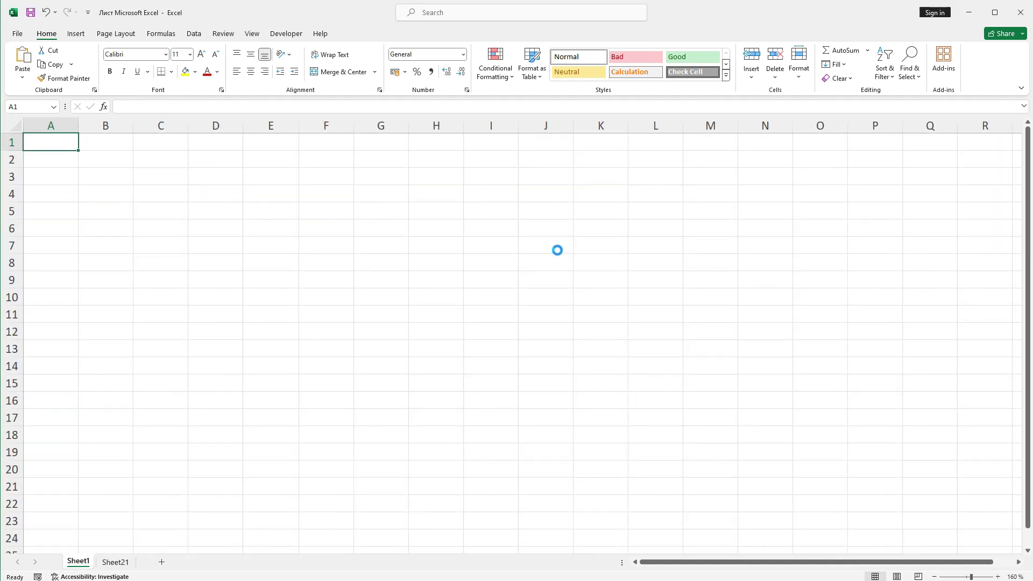
scroll(558, 248, "up", 7, "ctrl")
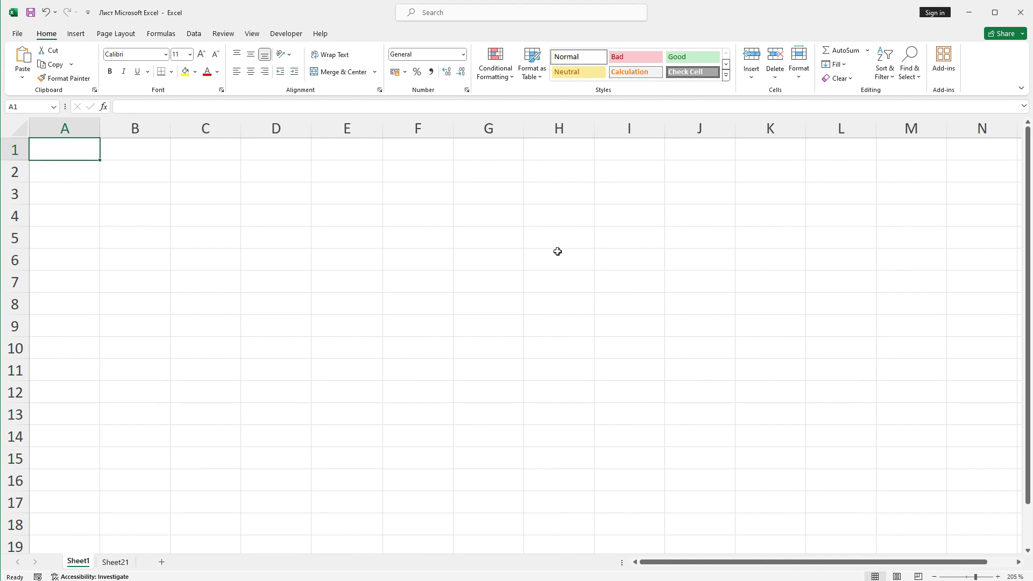
scroll(557, 251, "down", 5)
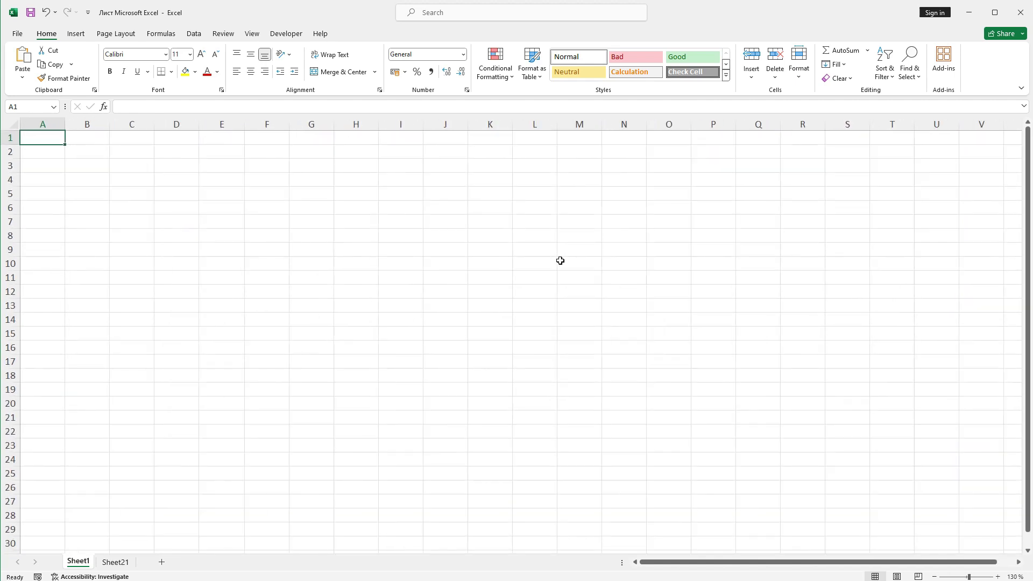
mouse_move(971, 576)
left_mouse_down()
mouse_move(983, 576)
mouse_move(967, 577)
left_mouse_up()
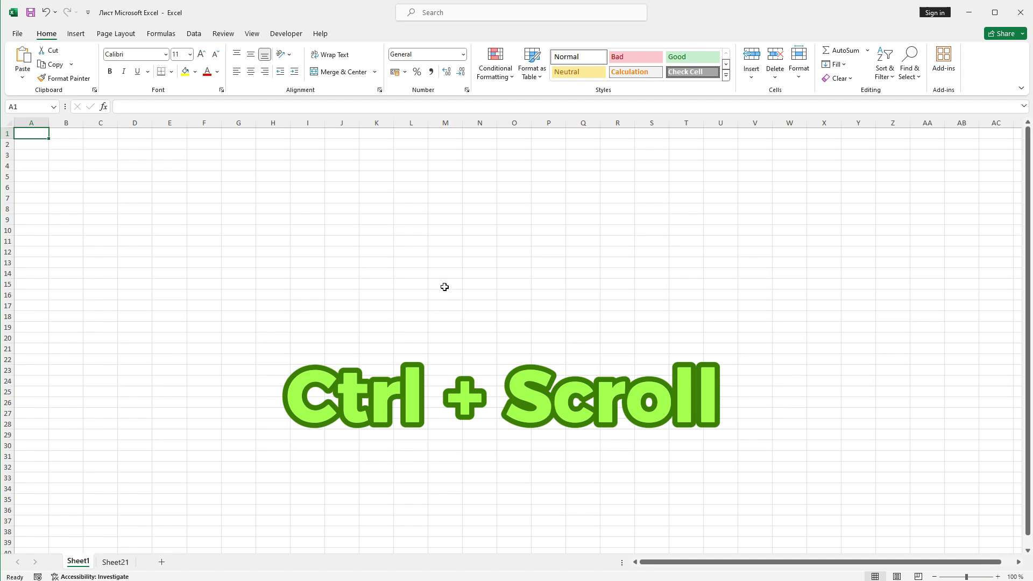
- Enter the heading "Salary" in cell B1
left_click(398, 262)
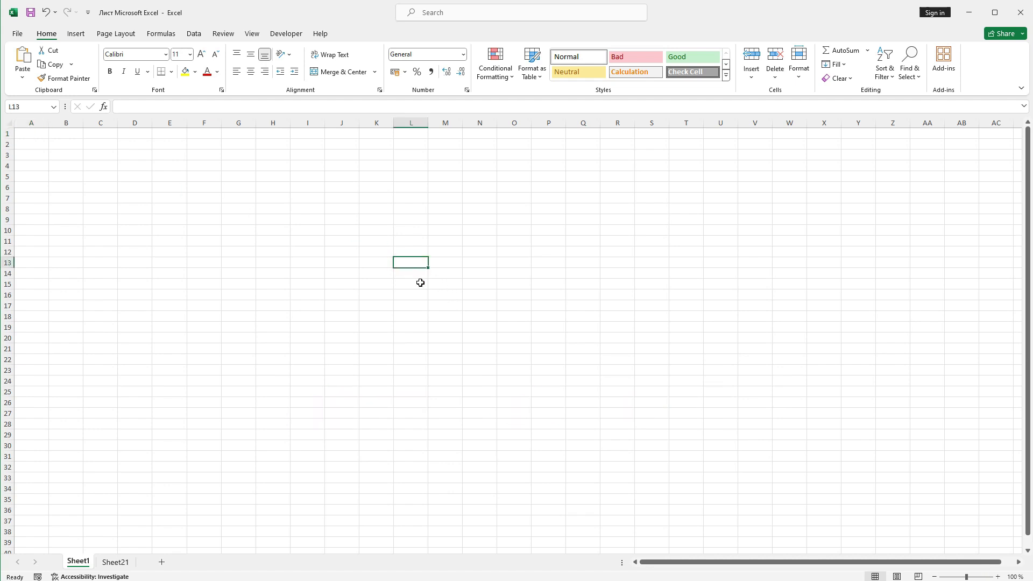
scroll(420, 282, "up", 5)
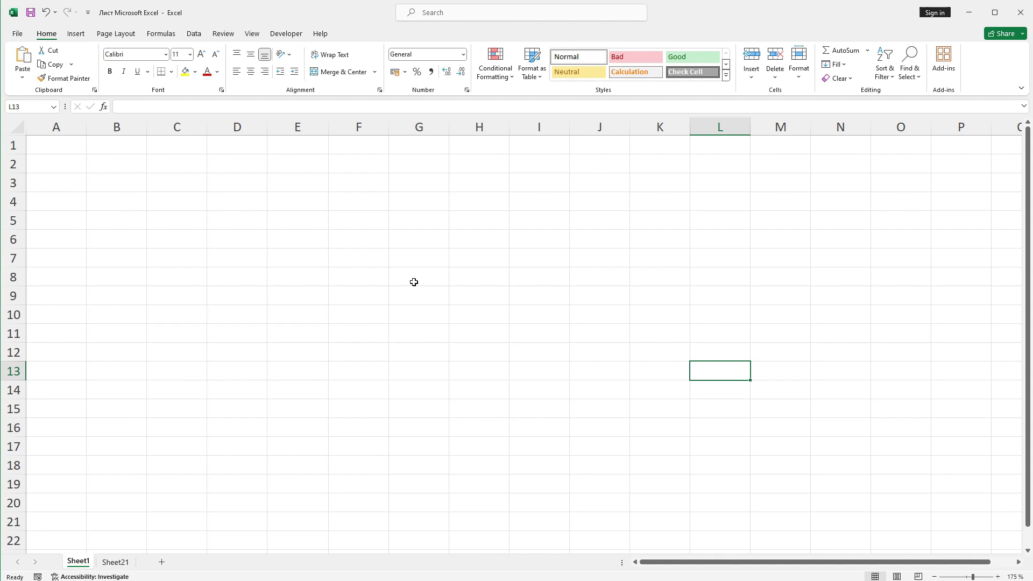
scroll(413, 282, "up", 5)
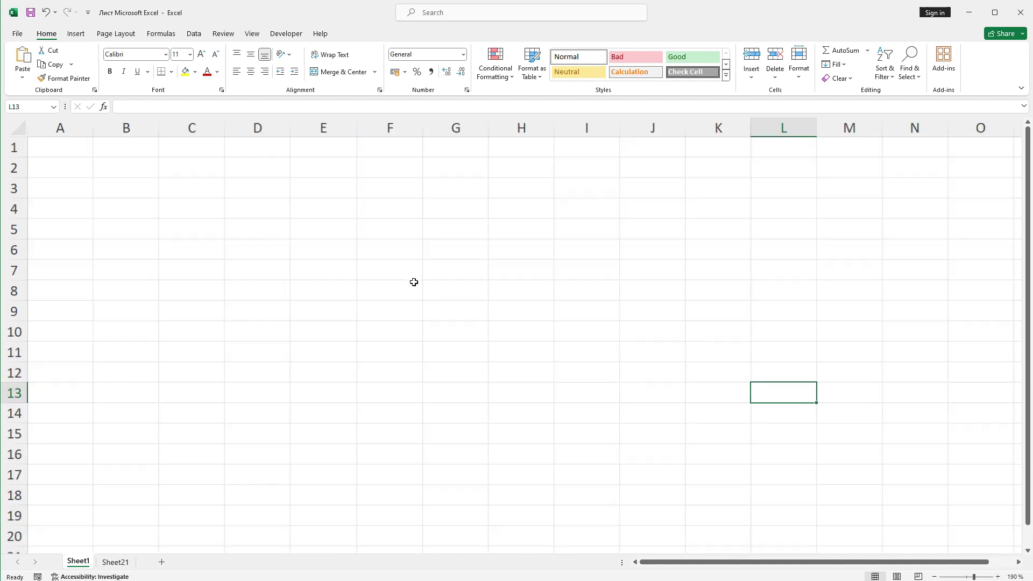
left_click(92, 160)
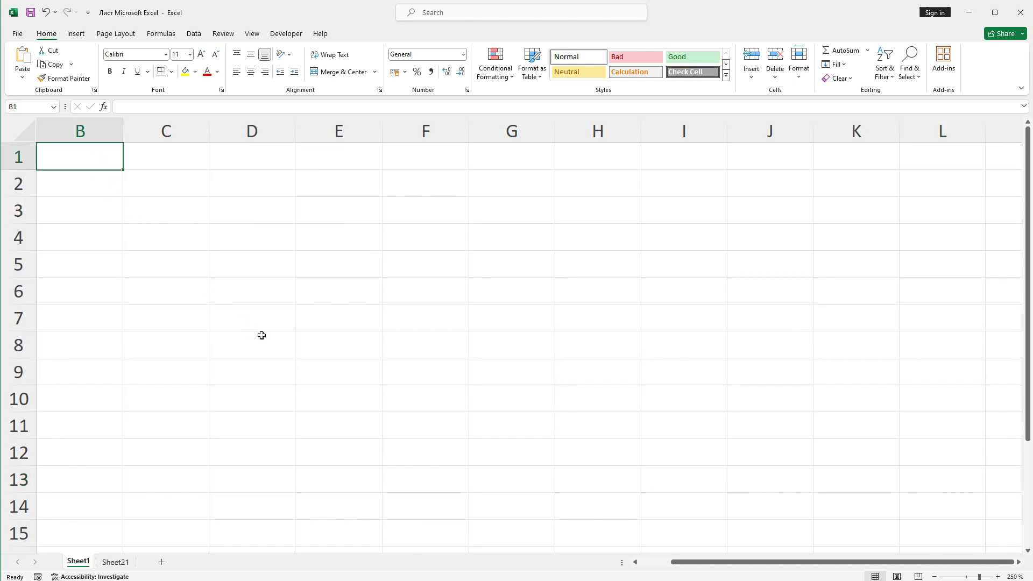
type("Sala")
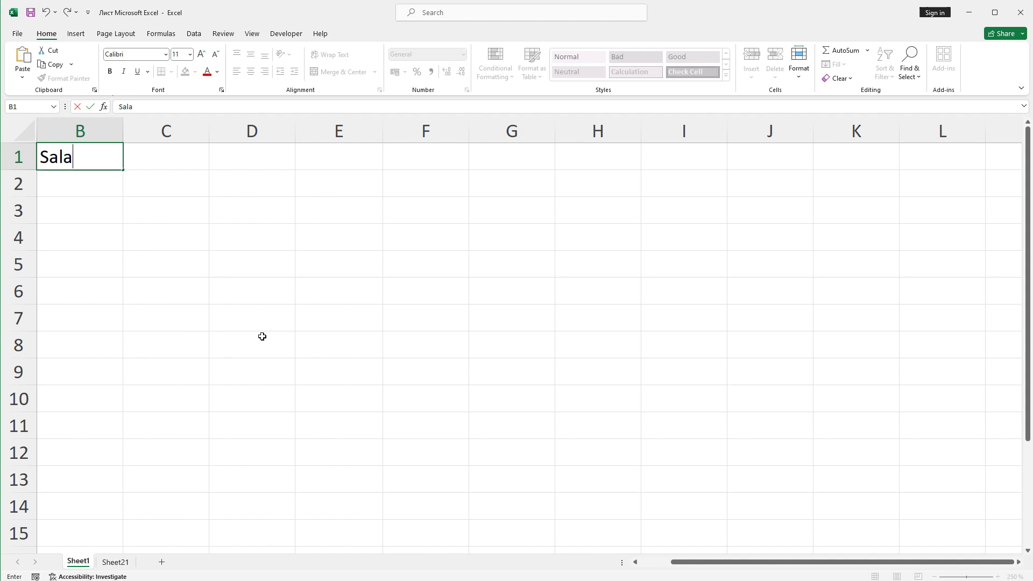
type("ry")
left_click(237, 275)
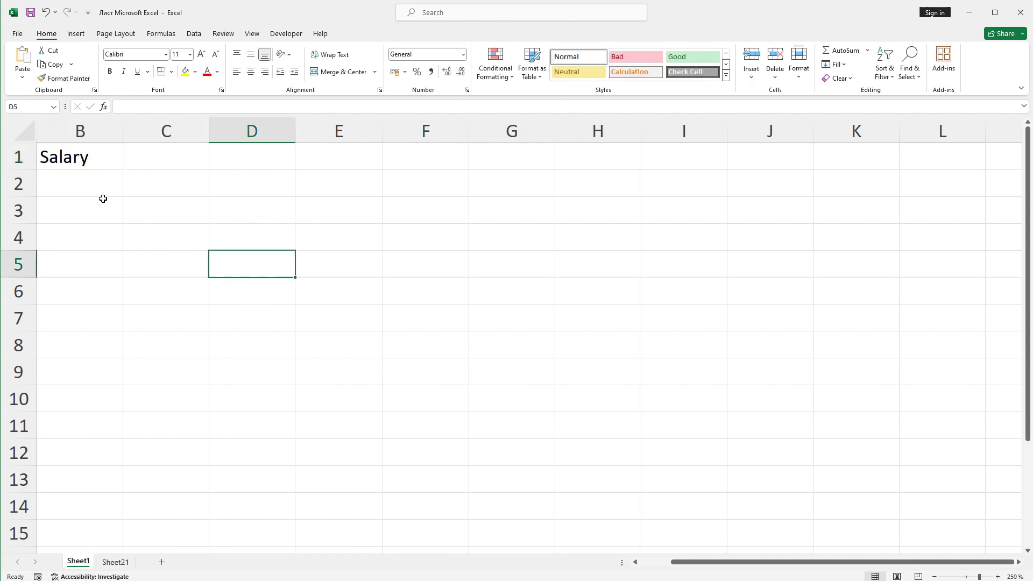
- Move the active cell from B1 along row 1 to D1
left_click(130, 157)
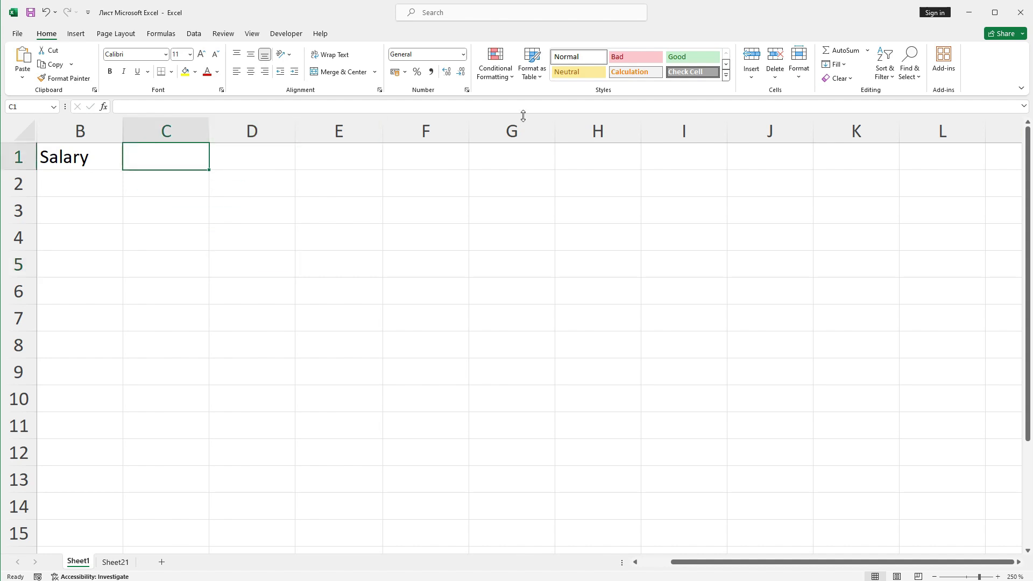
left_click(107, 158)
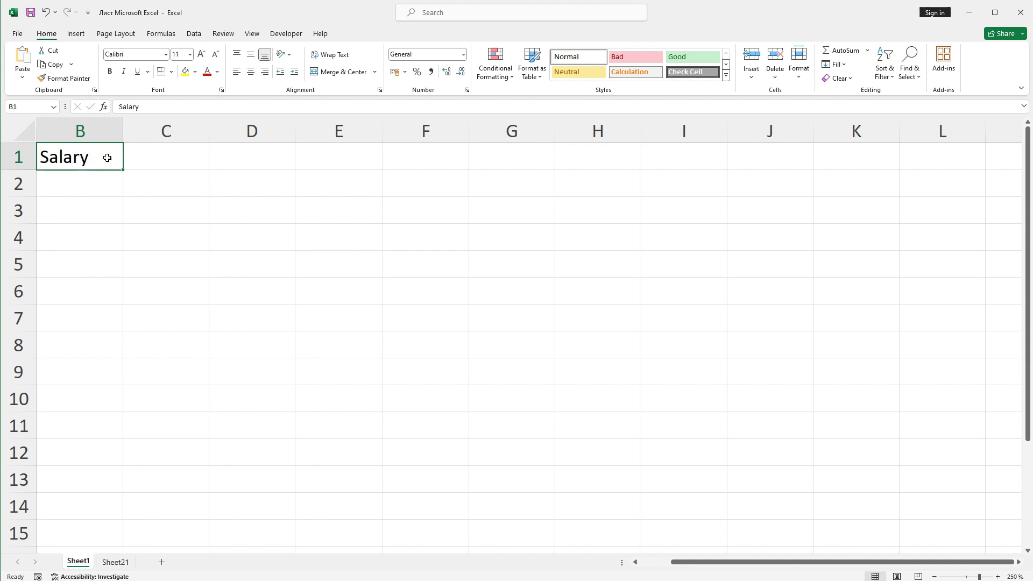
key("Right")
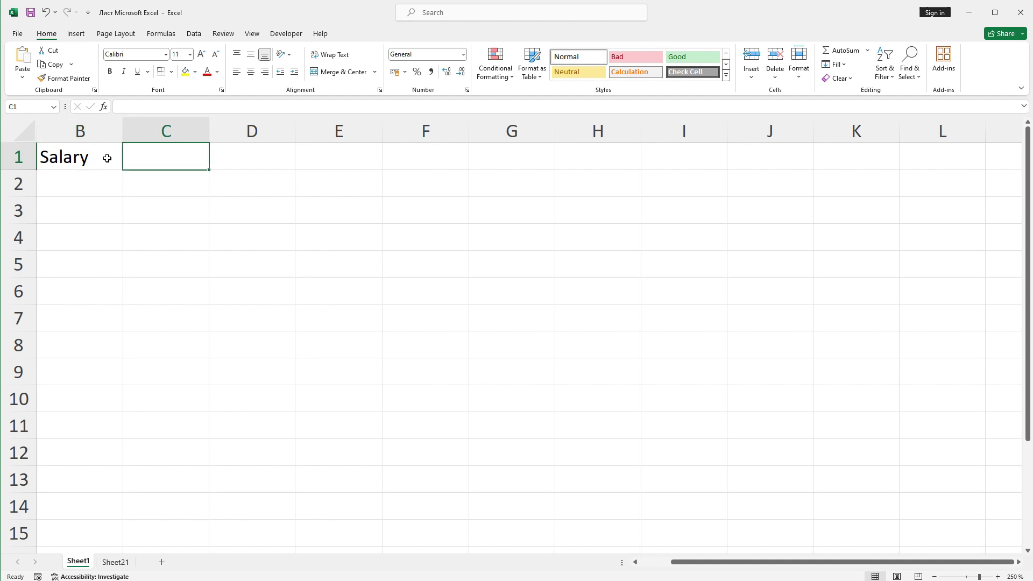
key("Right")
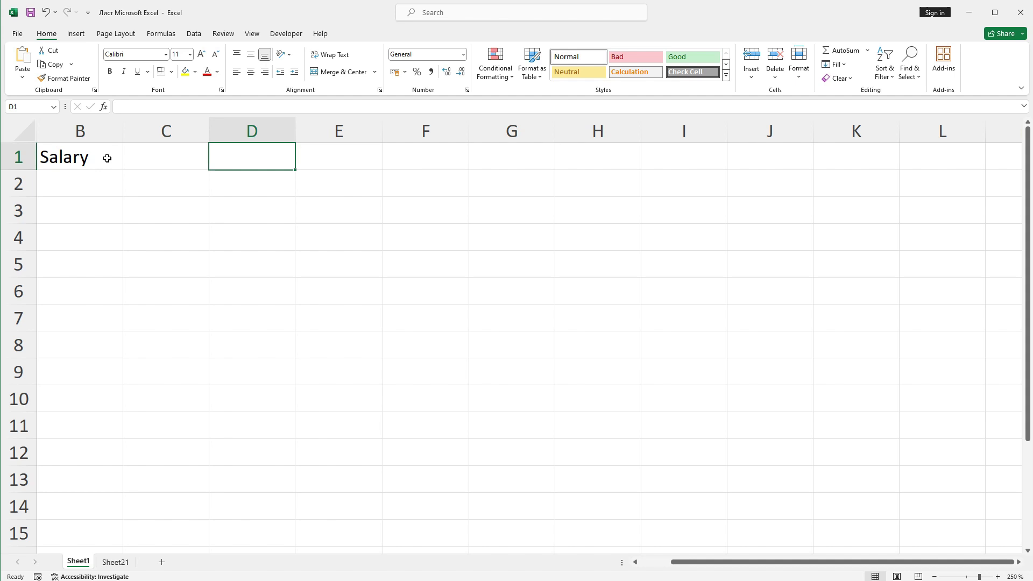
- Enter "Employee" in cell C1 and undo that entry
left_click(156, 154)
type("Emp")
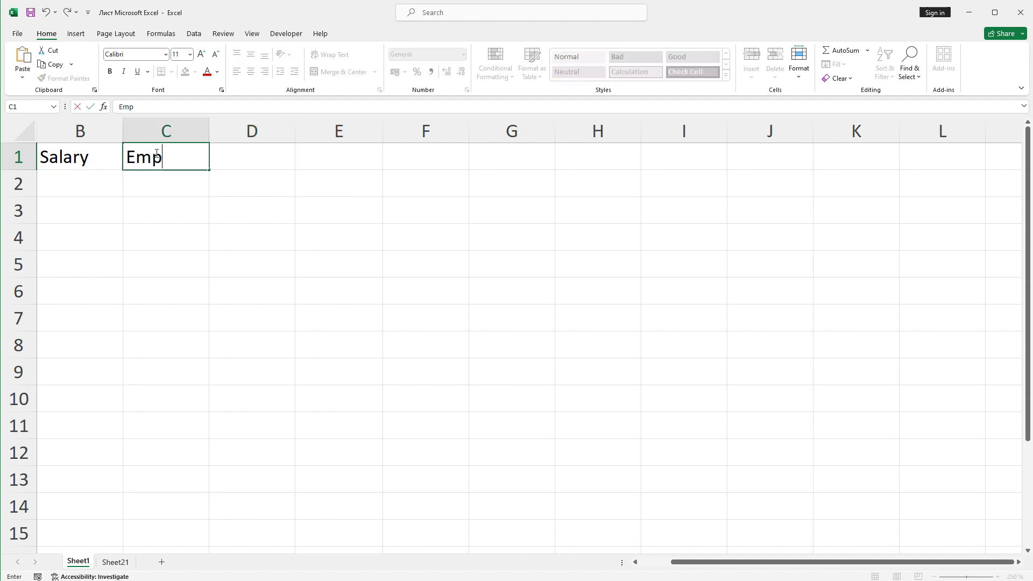
type("loyee")
key("Return")
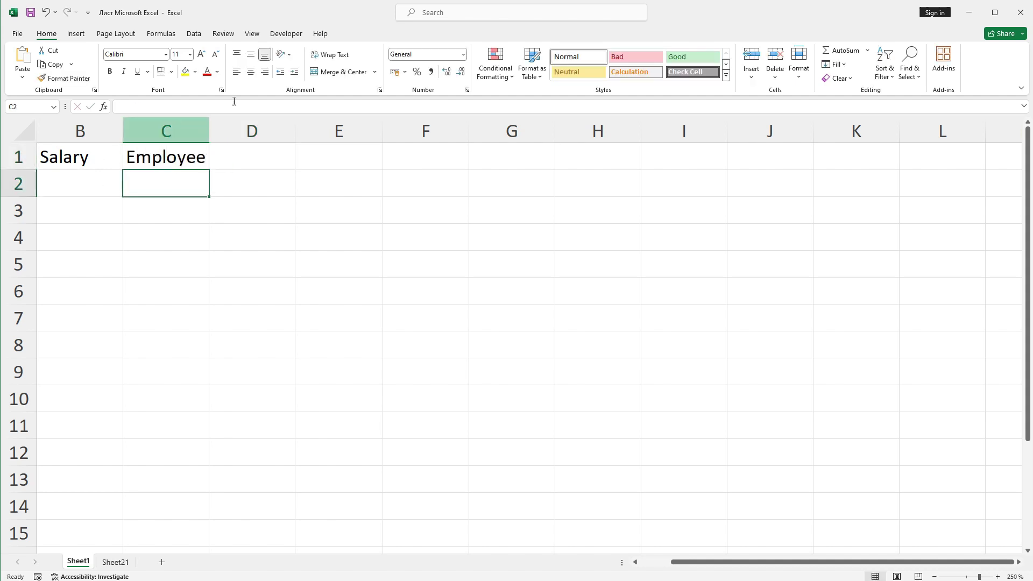
key("ctrl+z")
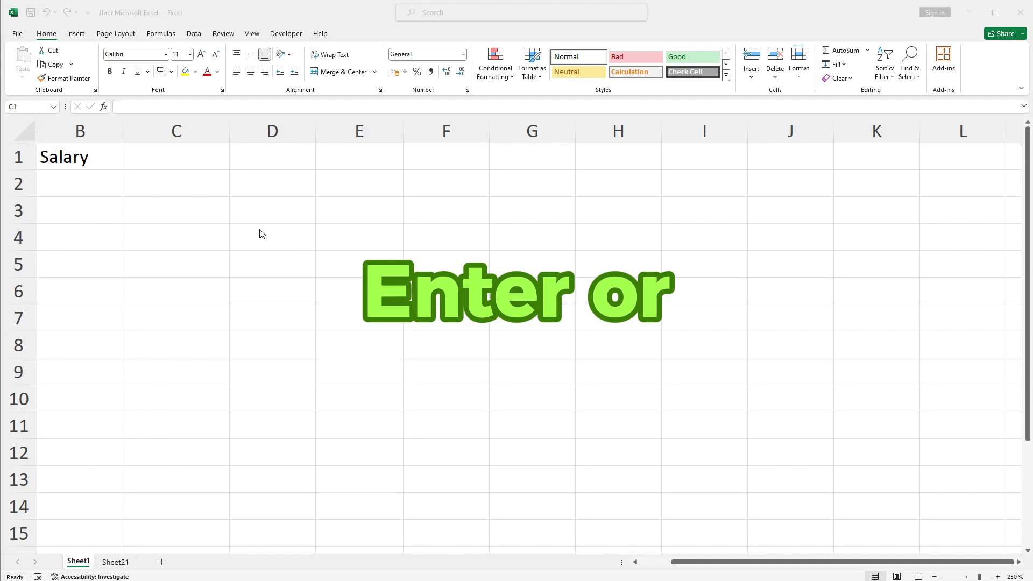
- Enter "Employee 1" in cell C1
left_click(158, 160)
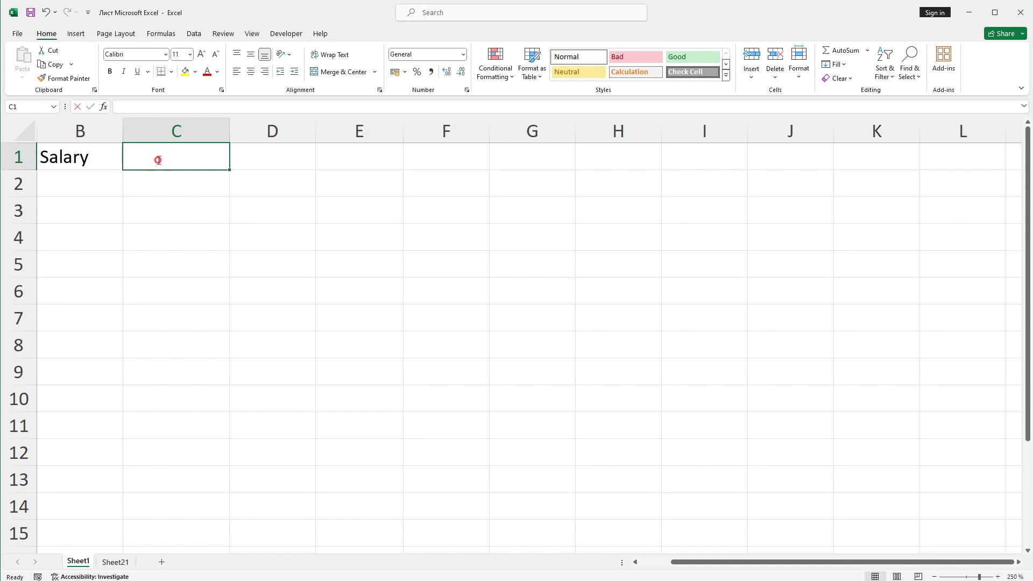
type("Employee 1")
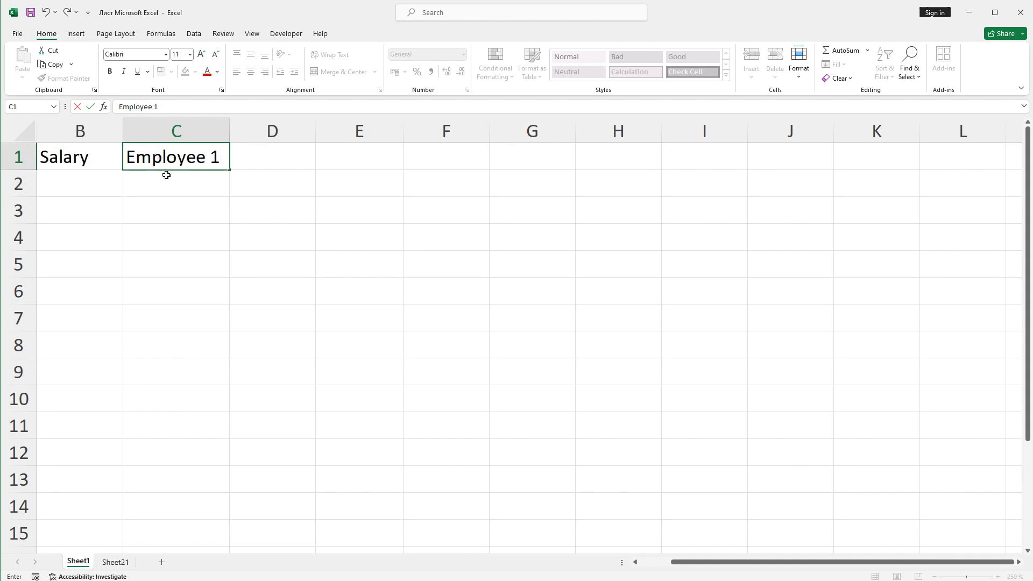
left_click(174, 193)
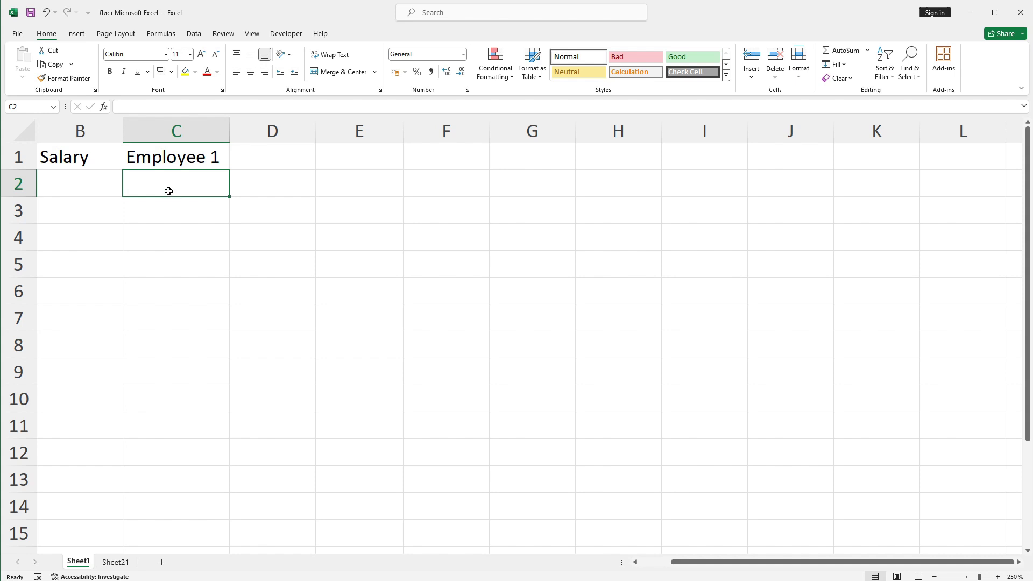
- Fill the numbered employee series from cell C1 down to C5
left_click(146, 160)
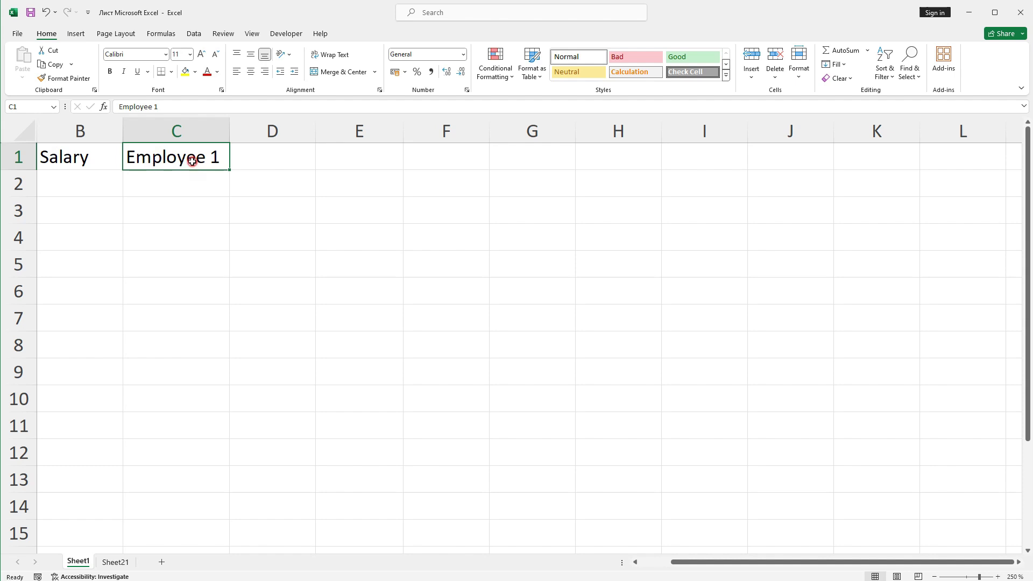
left_click(230, 171)
left_click(182, 147)
left_click_drag(229, 173, 232, 289)
left_click(201, 157)
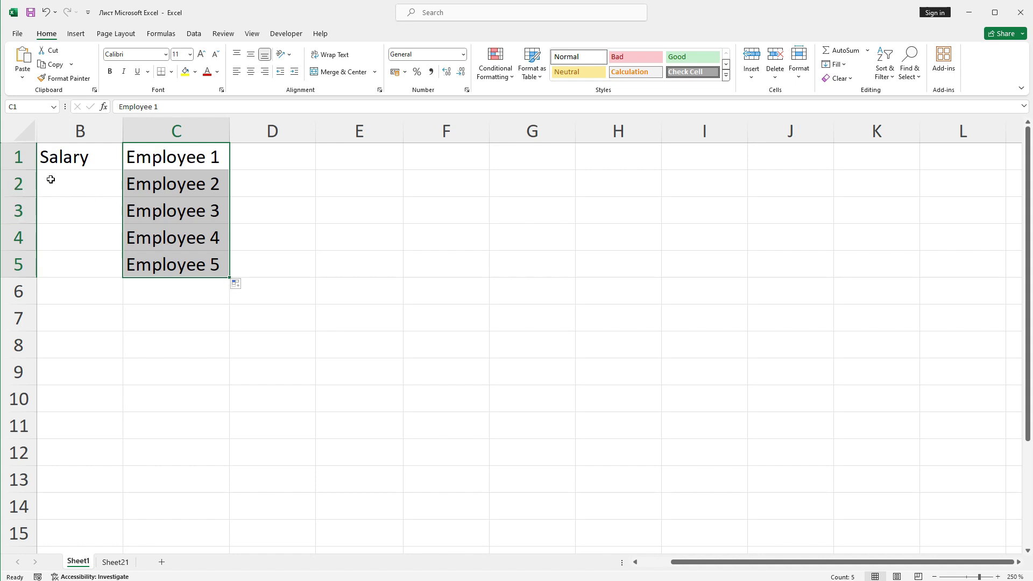
- Enter the salaries 2345, 5678, 1234, 3453 and 3452 in cells B2 to B6
left_click(72, 180)
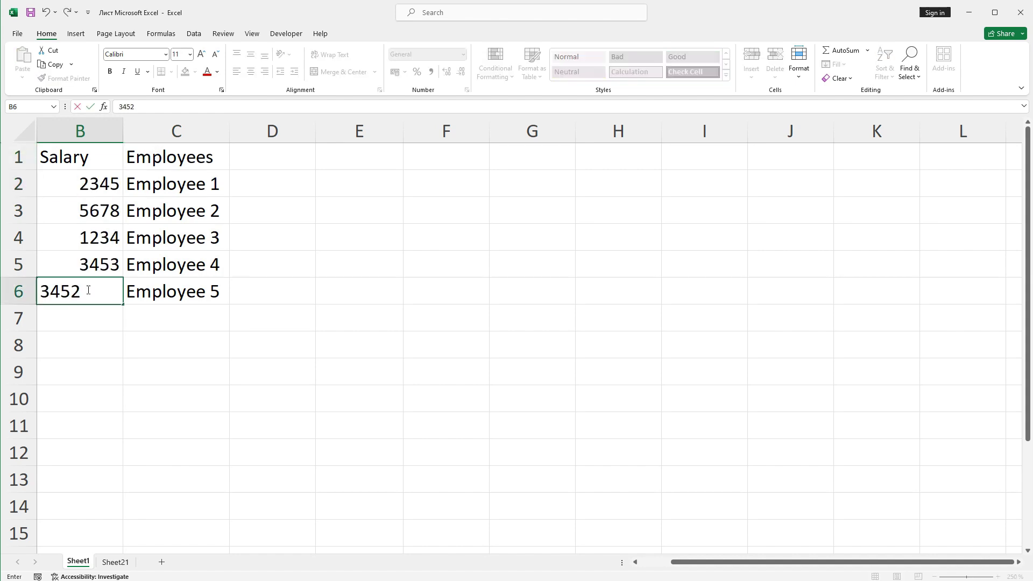
key("Return")
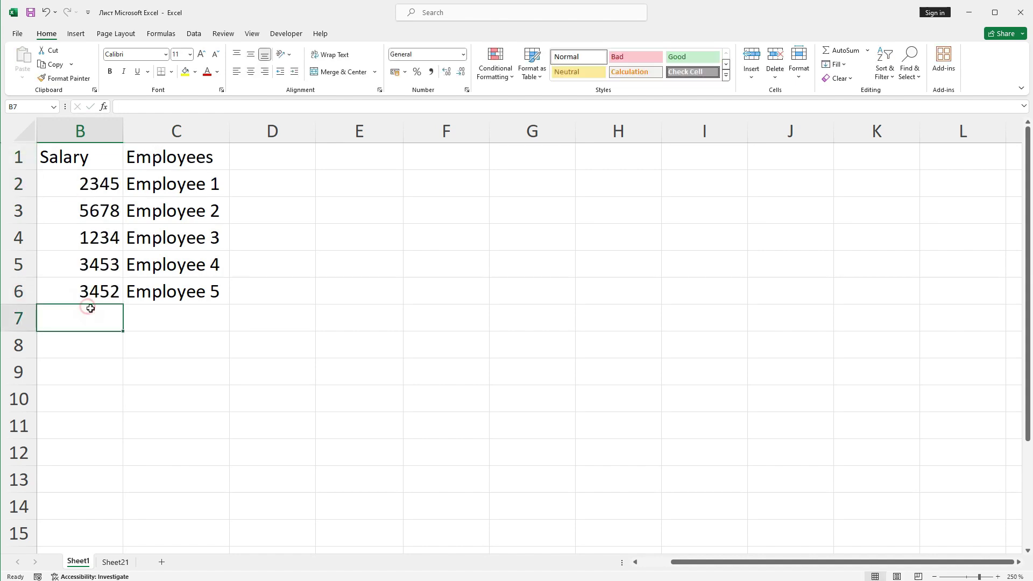
left_click(954, 1)
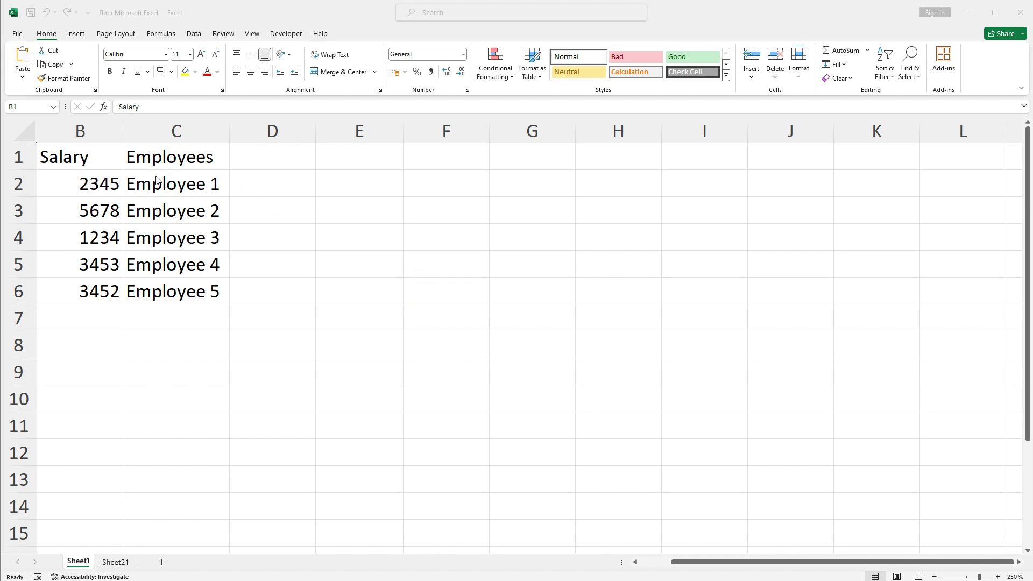
- Format the salaries in B2:B6 with the comma style and no decimal places
left_click(93, 184)
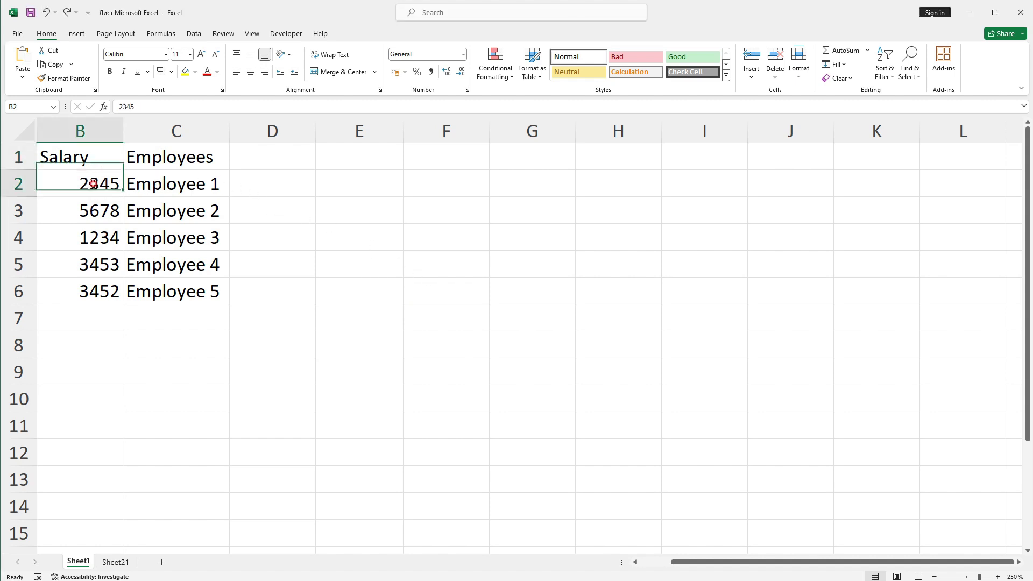
left_click_drag(93, 183, 94, 289)
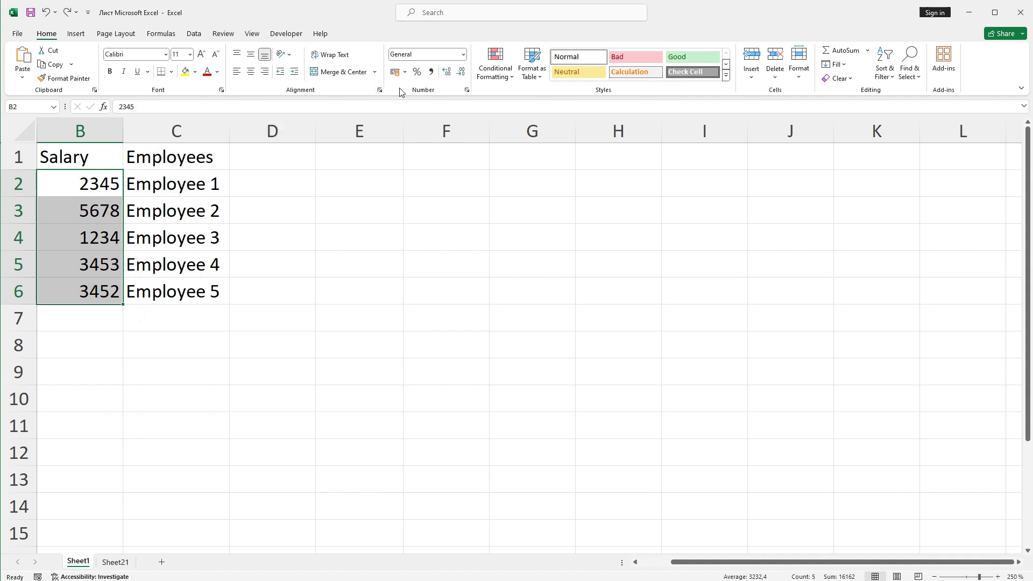
left_click(431, 73)
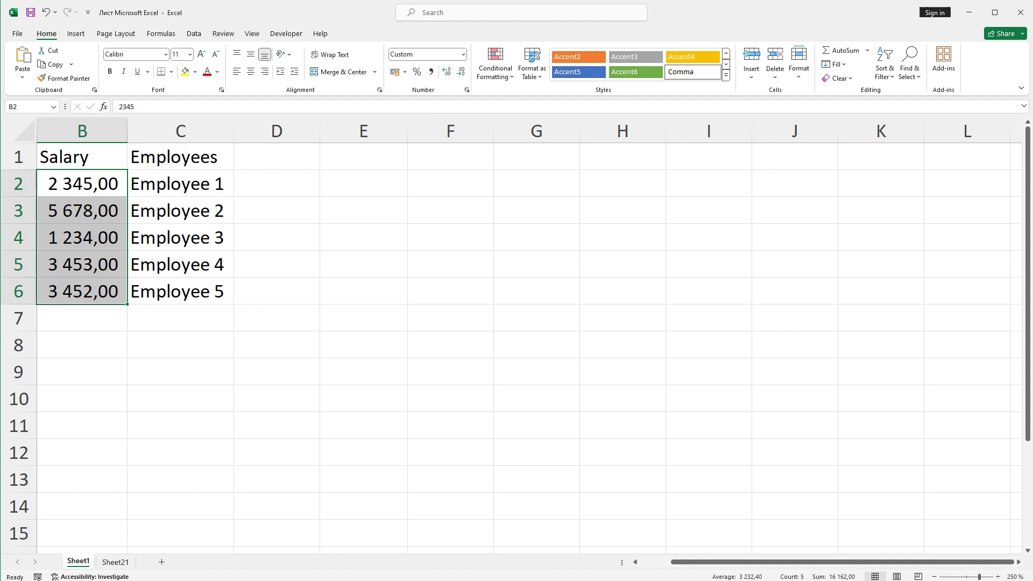
left_click(104, 184)
left_click(461, 73)
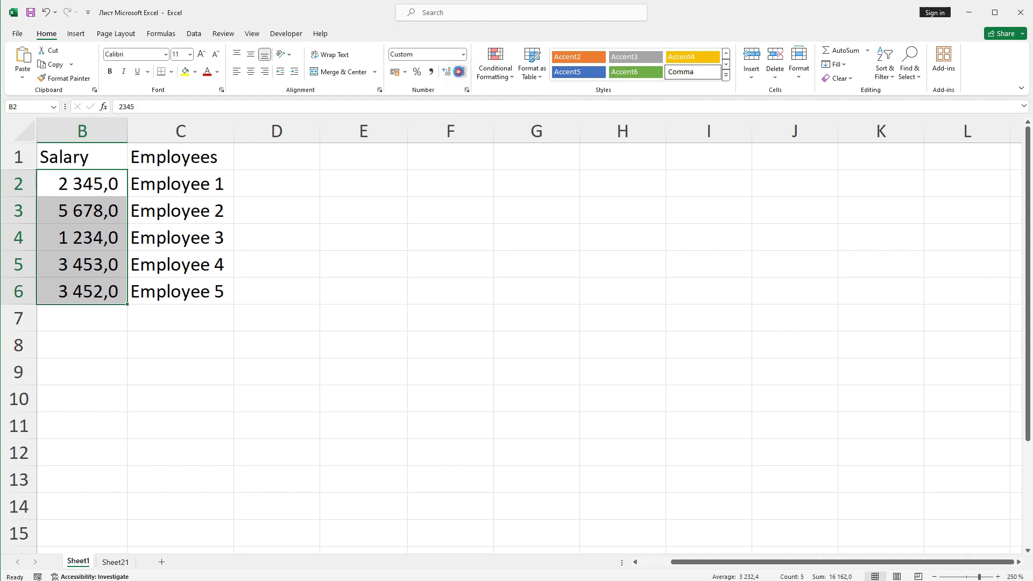
left_click(461, 73)
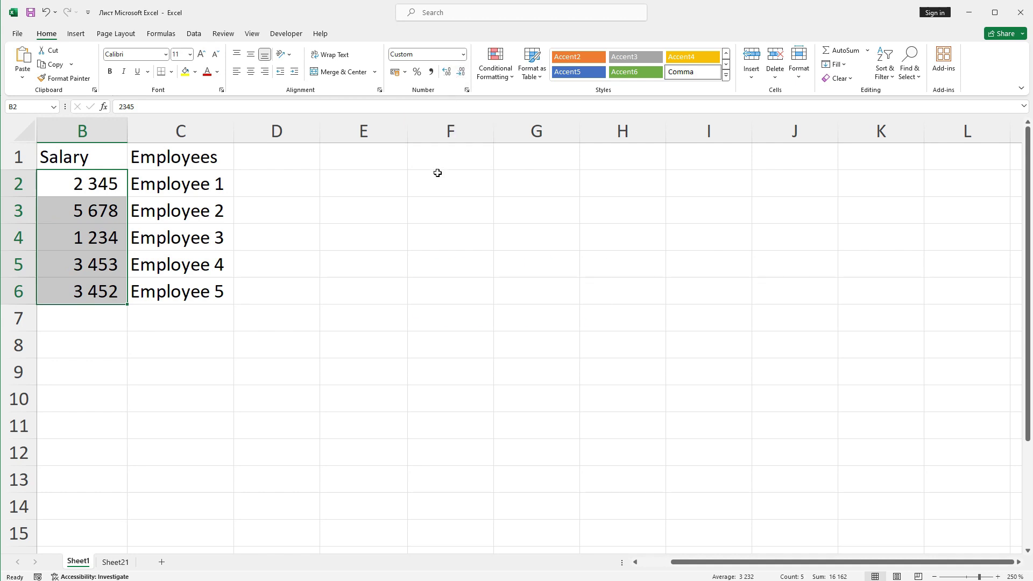
key("ctrl+1")
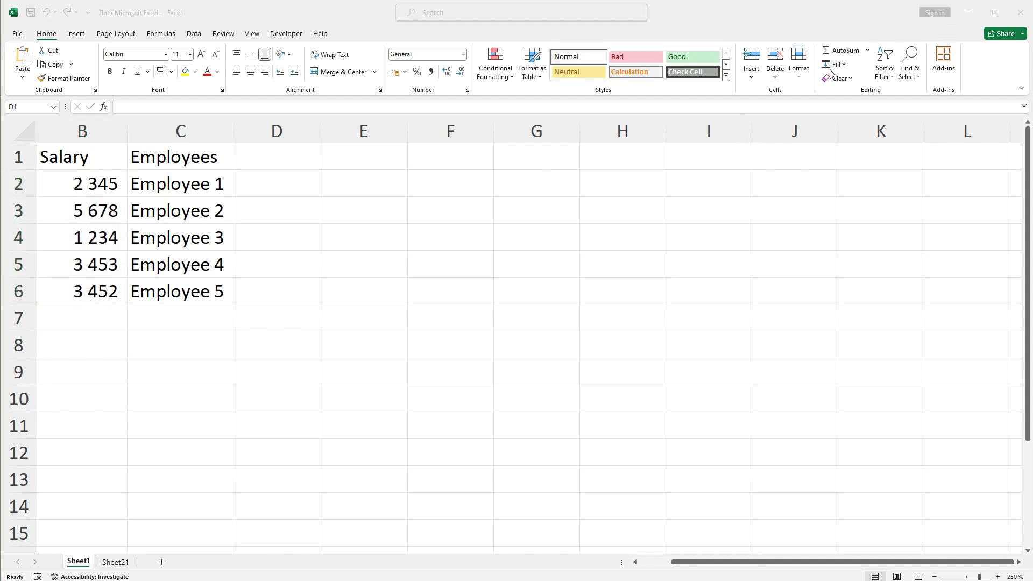
- Enter the heading "Designation" in cell D1
left_click(265, 161)
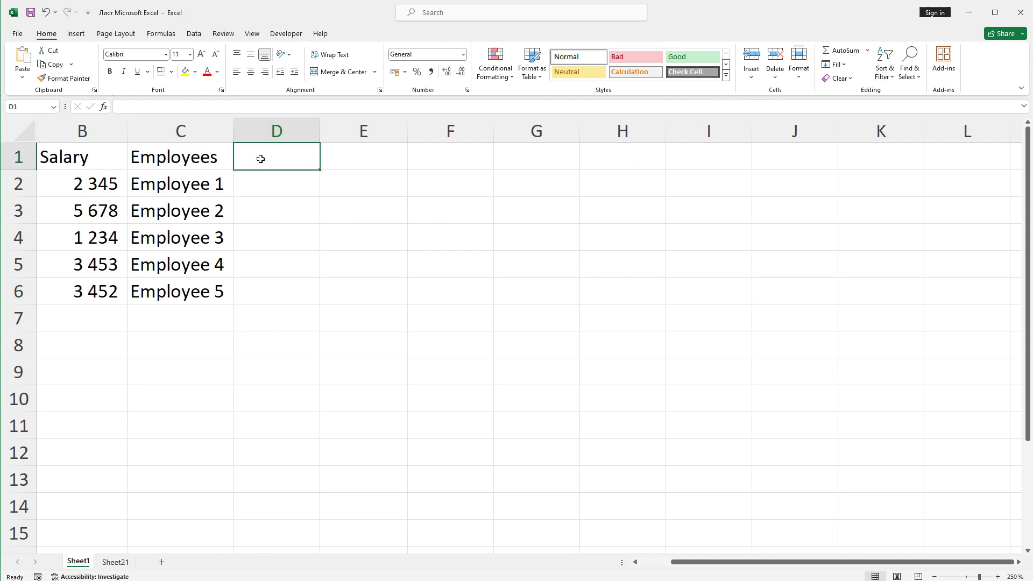
type("Designation")
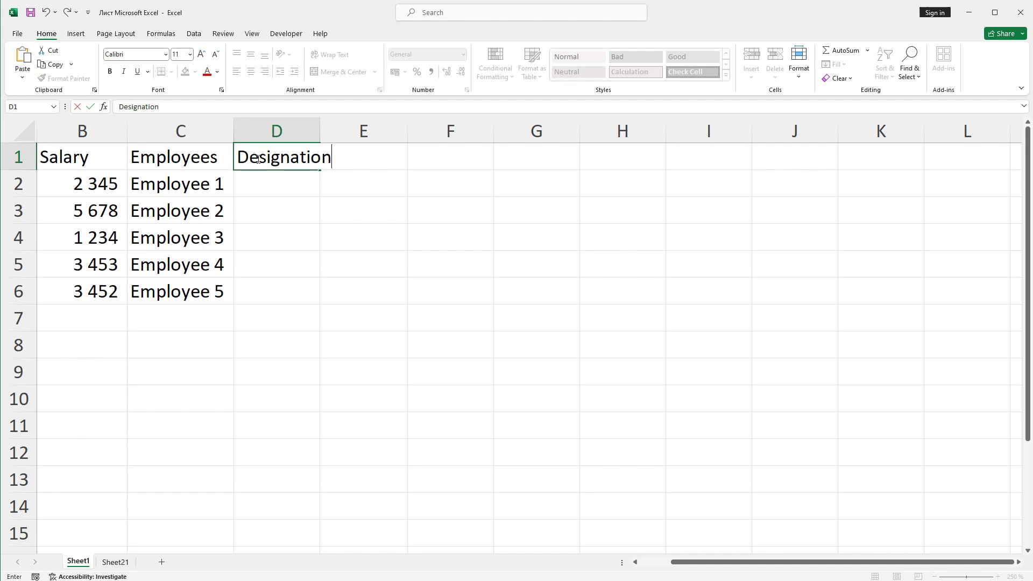
key("Return")
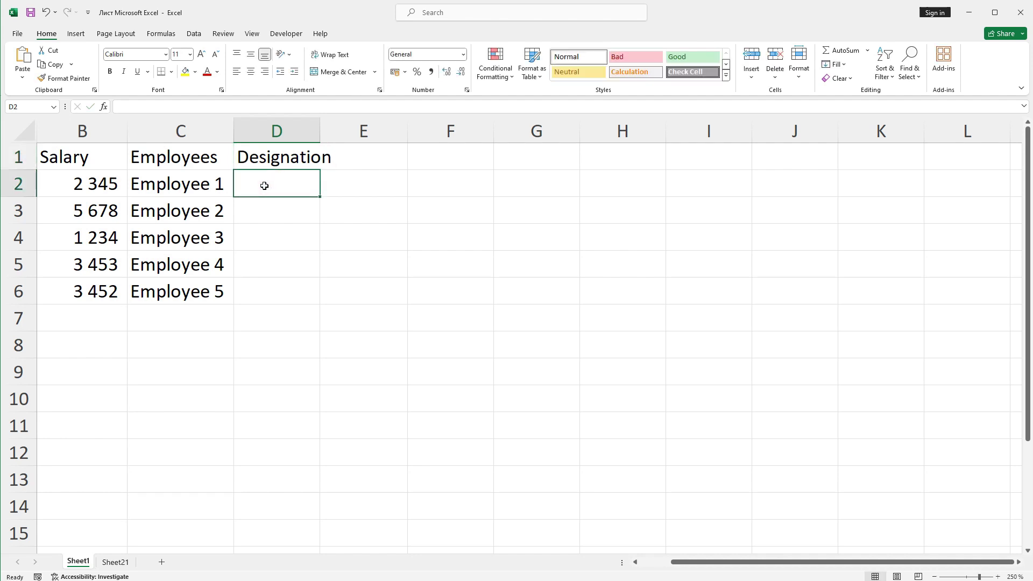
- Enter "Finance", "IT" and "Sales Manager" in cells D2 to D4 for Employees 1 to 3
type("Finance")
key("Return")
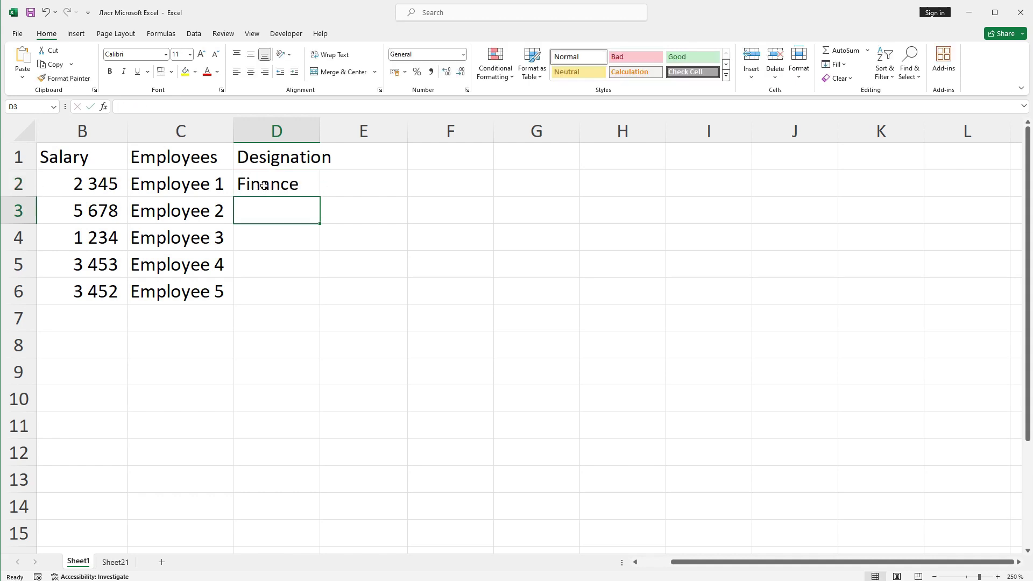
type("IT")
key("Return")
type("Sale")
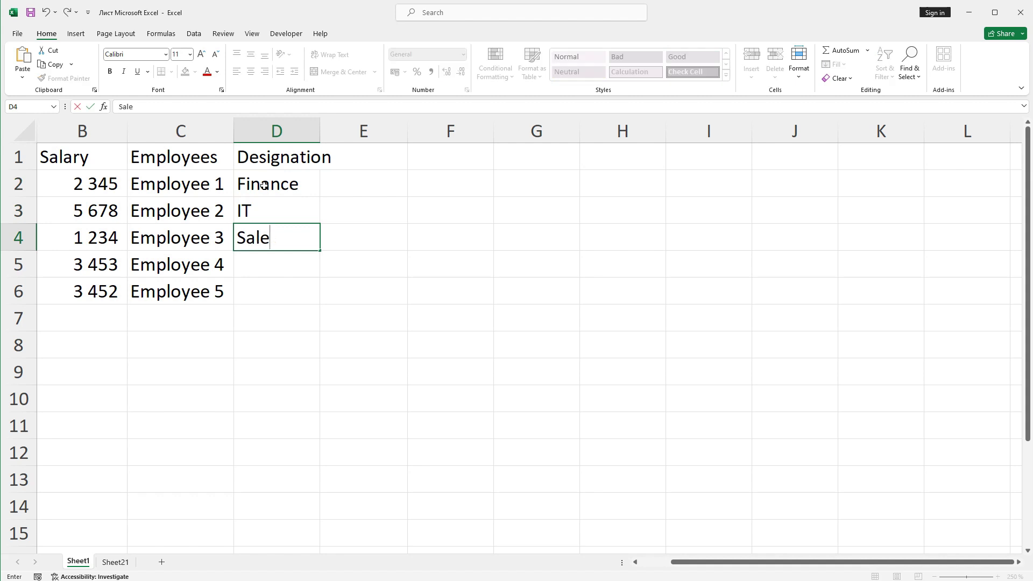
type("s Manager")
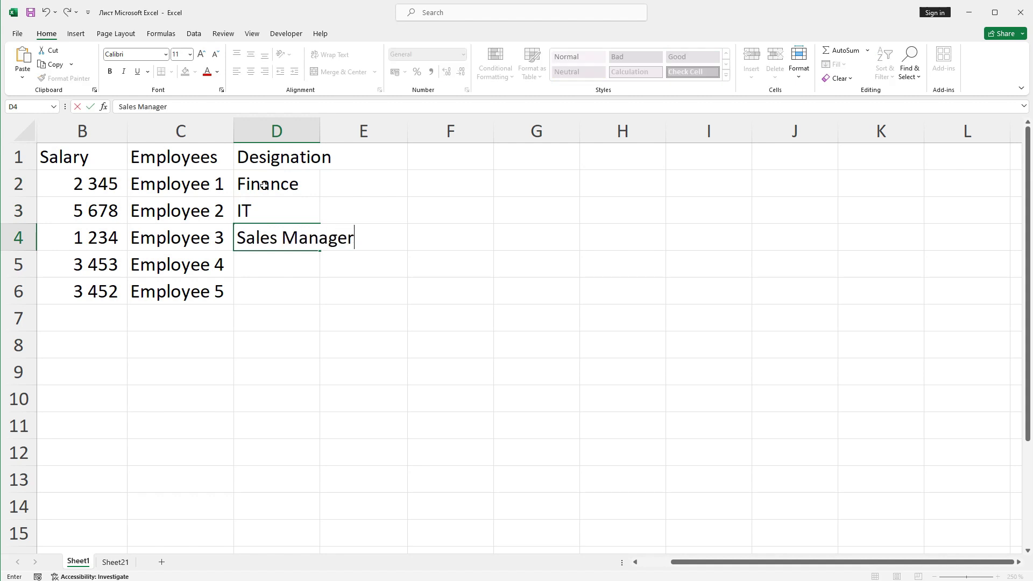
key("Return")
- Enter "Head of the Department" in cell D5 and "Logistic" in cell D6
type("Head ")
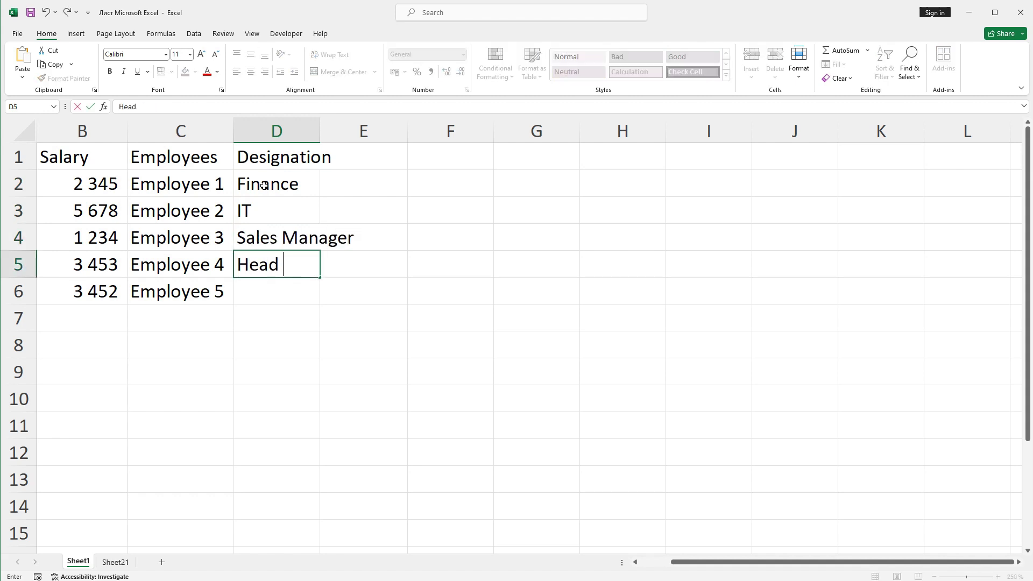
type("of the Depa")
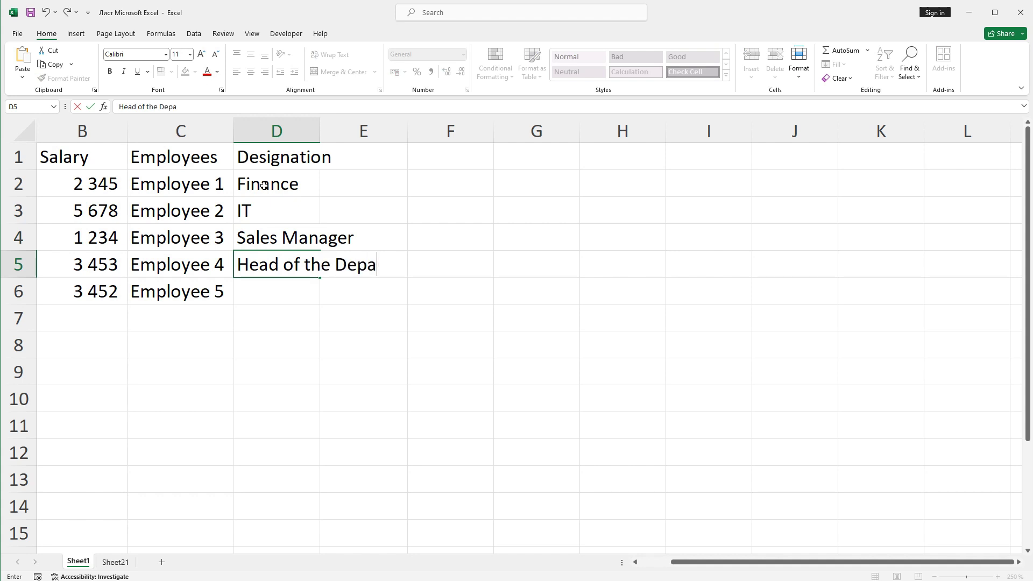
type("rtment")
key("Return")
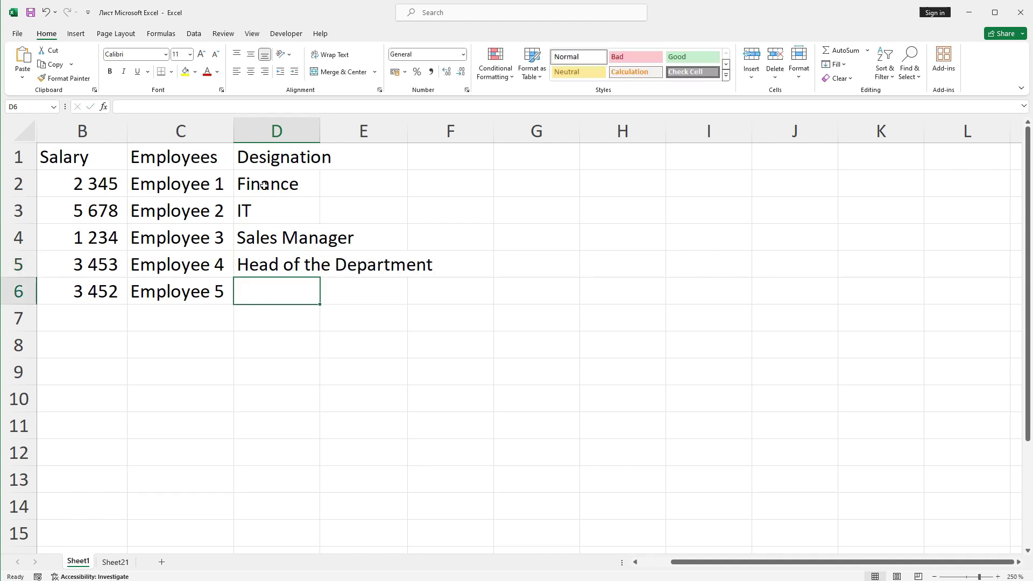
type("Logis")
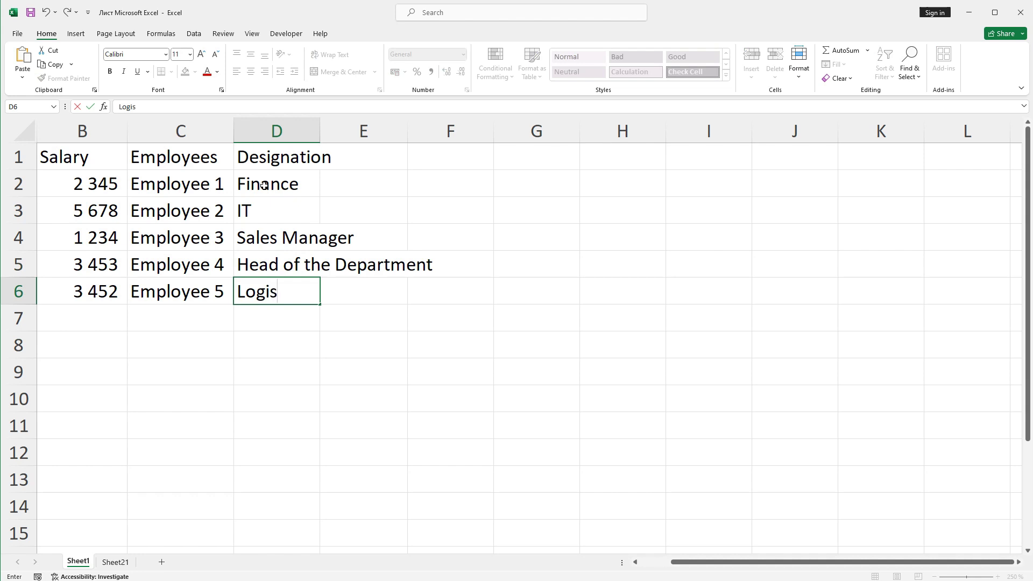
type("tic")
key("Return")
- Fit the width of column D to its longest entry
left_click(286, 159)
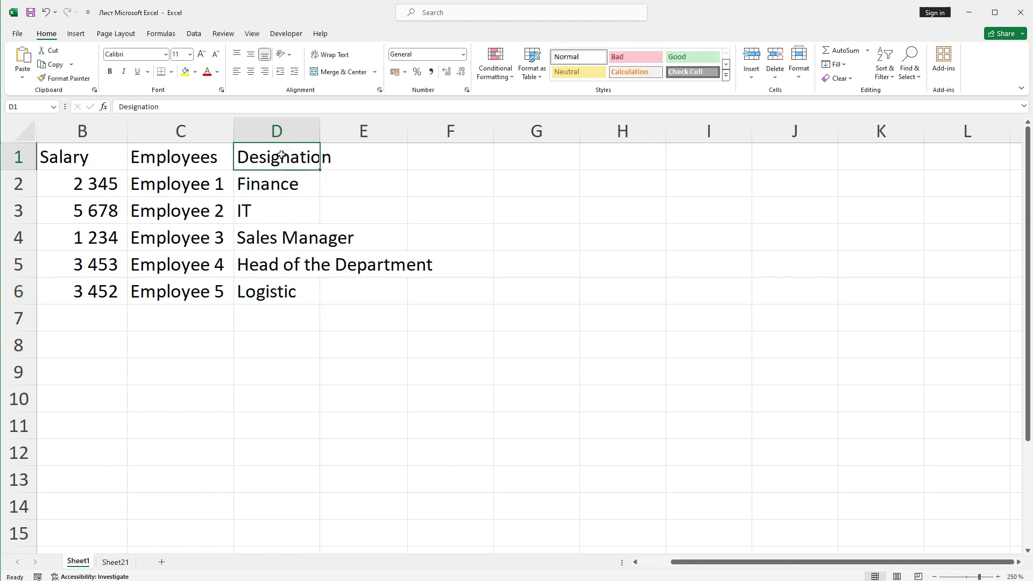
double_click(318, 129)
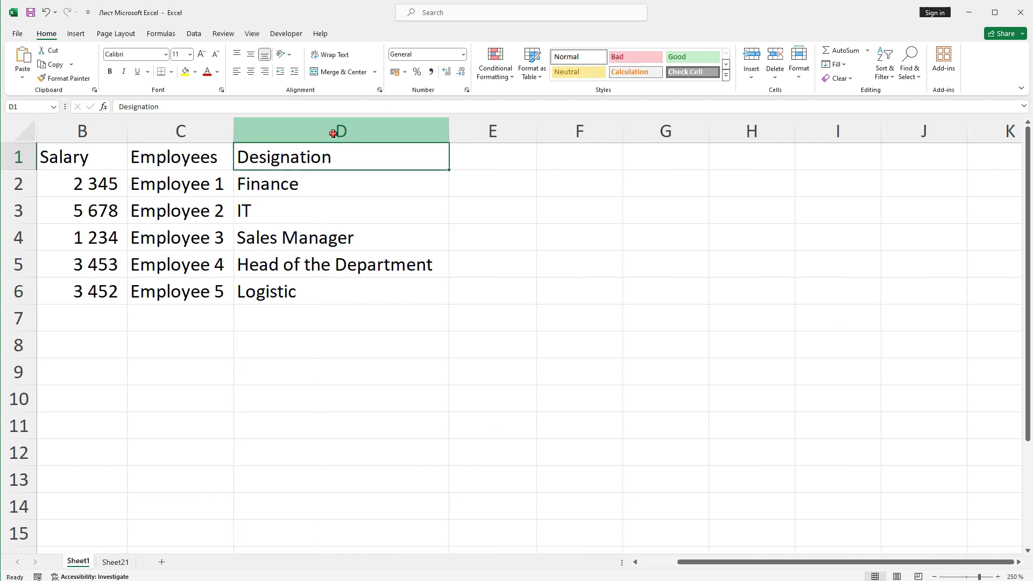
left_click(337, 130)
left_click(320, 156)
left_click(327, 125)
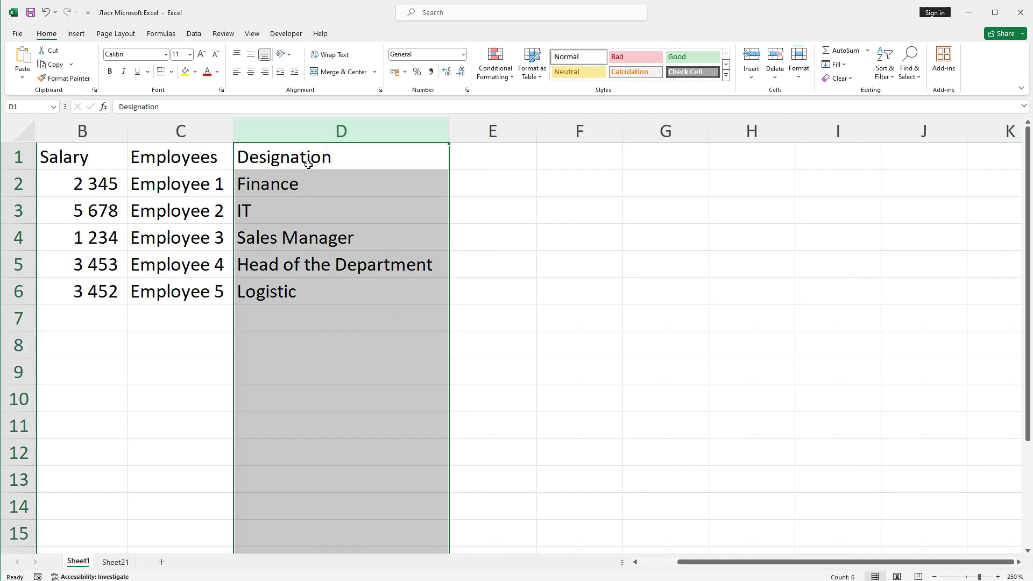
left_click(293, 156)
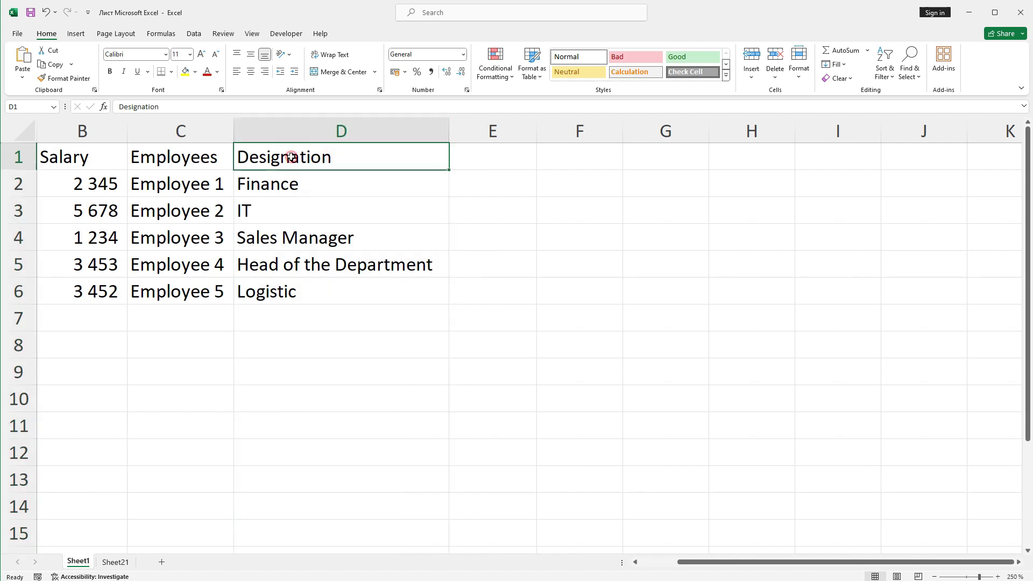
left_click(315, 265)
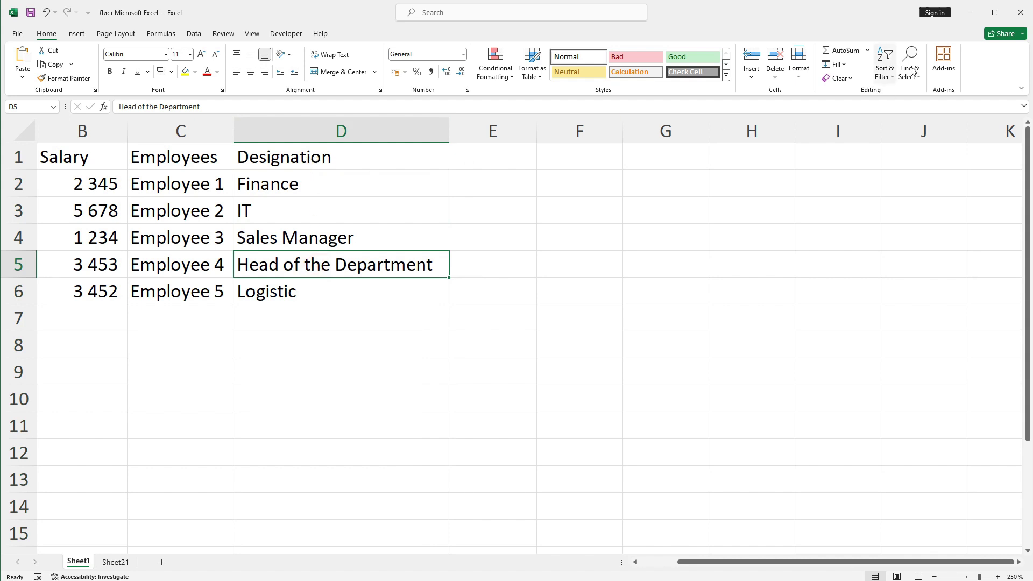
left_click(955, 2)
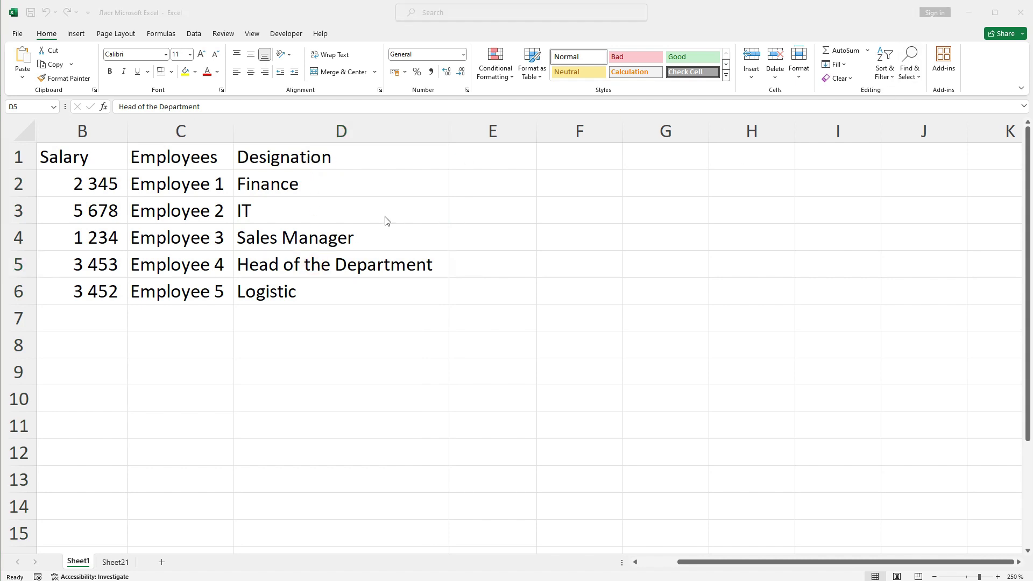
- Delete the whole Designation column D and undo the deletion
left_click(296, 153)
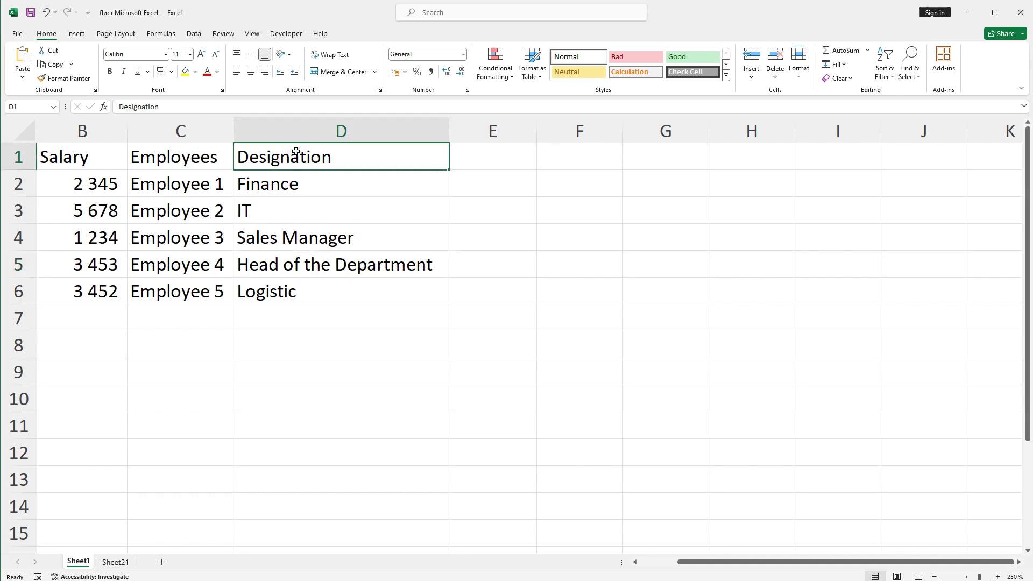
left_click(328, 128)
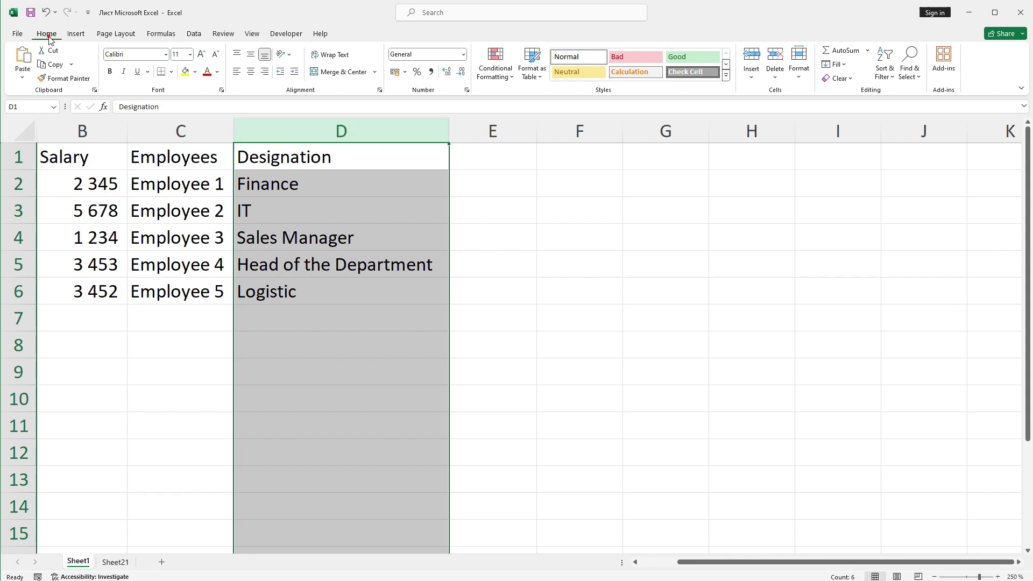
left_click(775, 59)
left_click(362, 184)
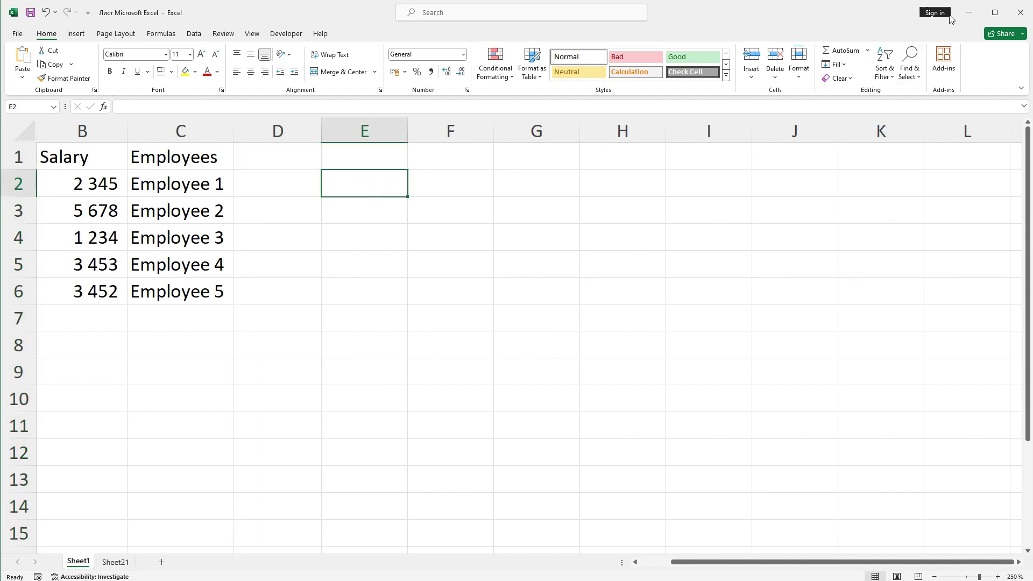
key("ctrl+z")
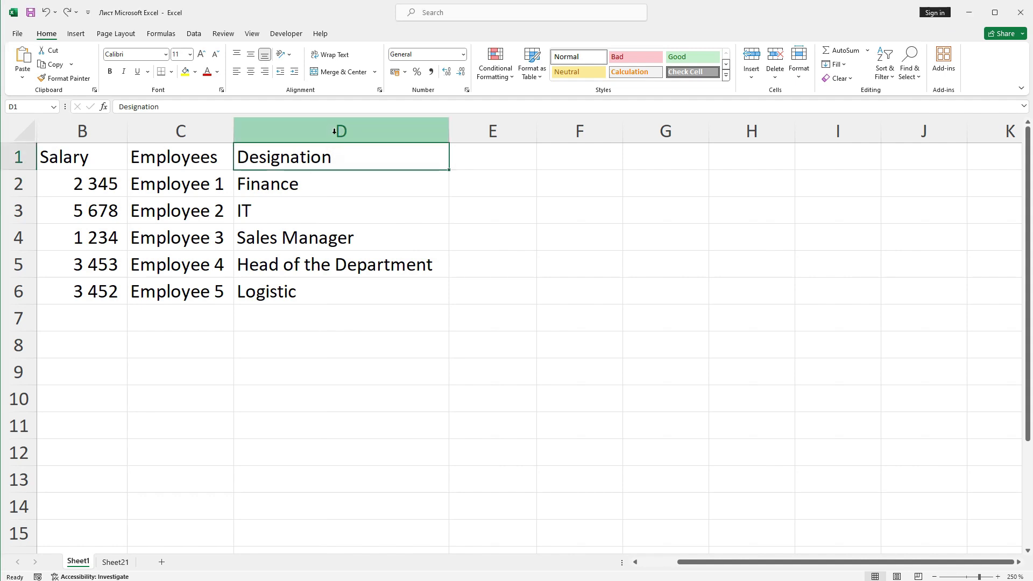
- Hide the whole Designation column D
left_click(336, 130)
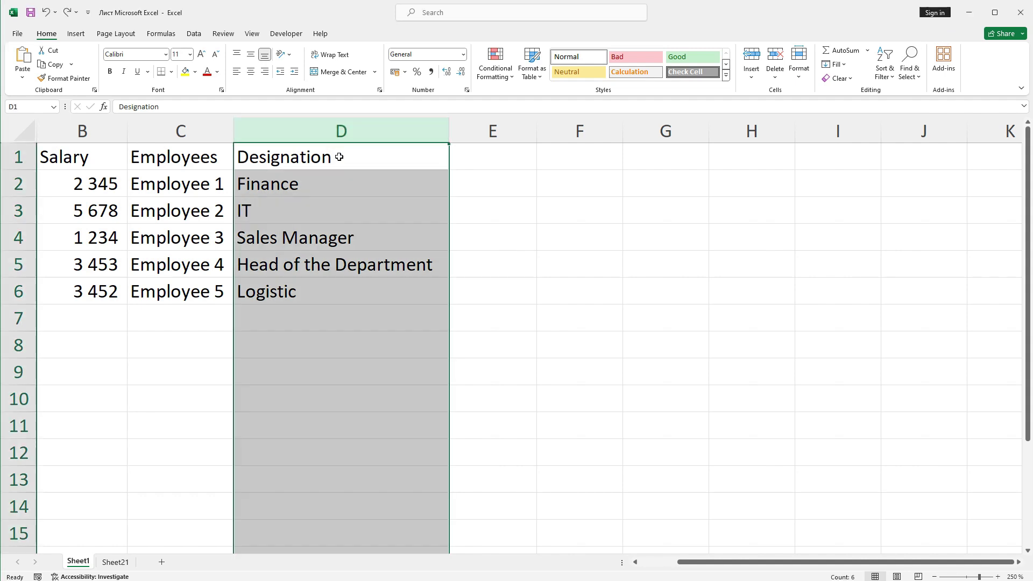
right_click(339, 157)
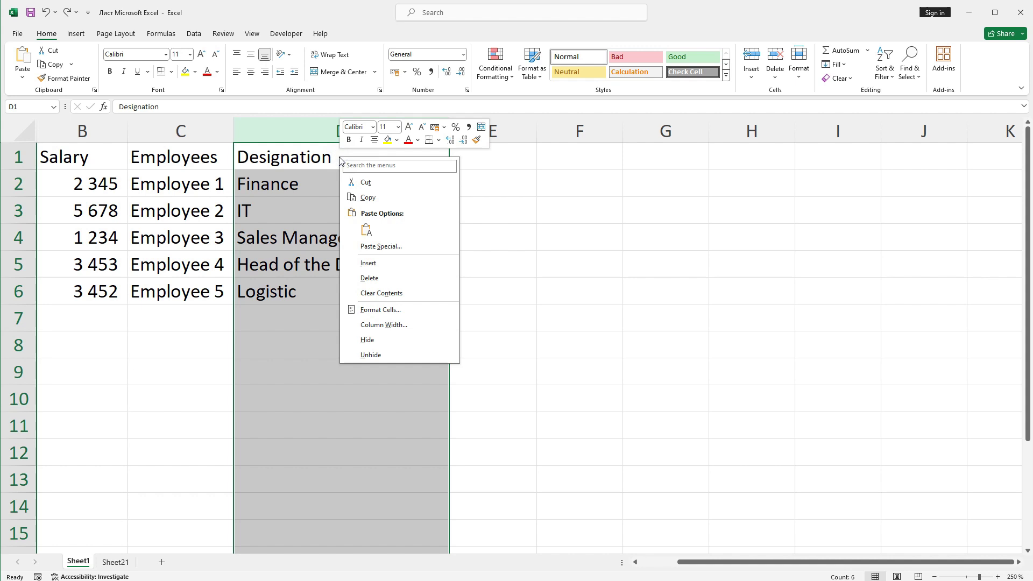
left_click(390, 344)
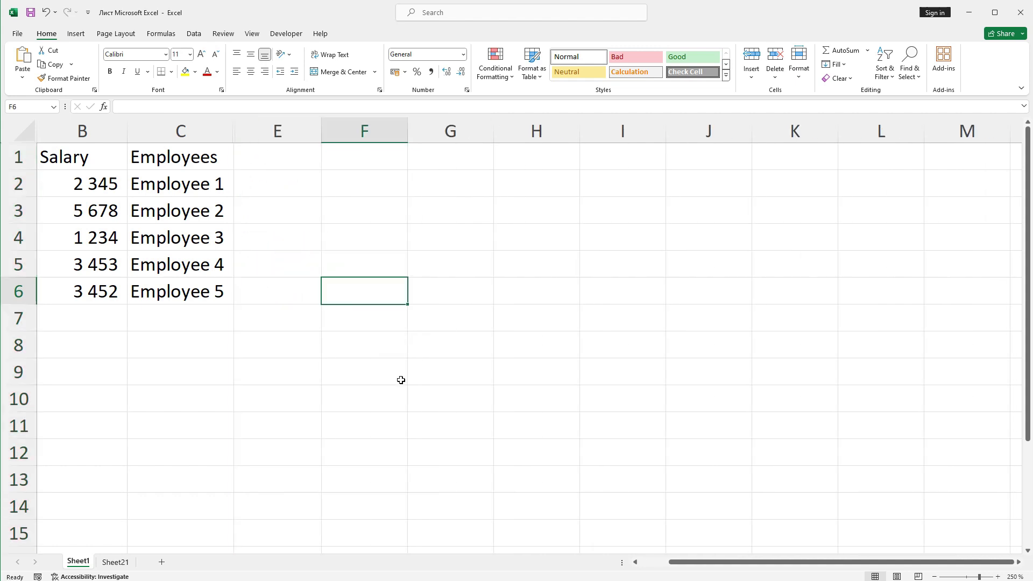
- Unhide column D from the boundary between columns C and E, and undo the unhiding
left_click_drag(201, 129, 266, 130)
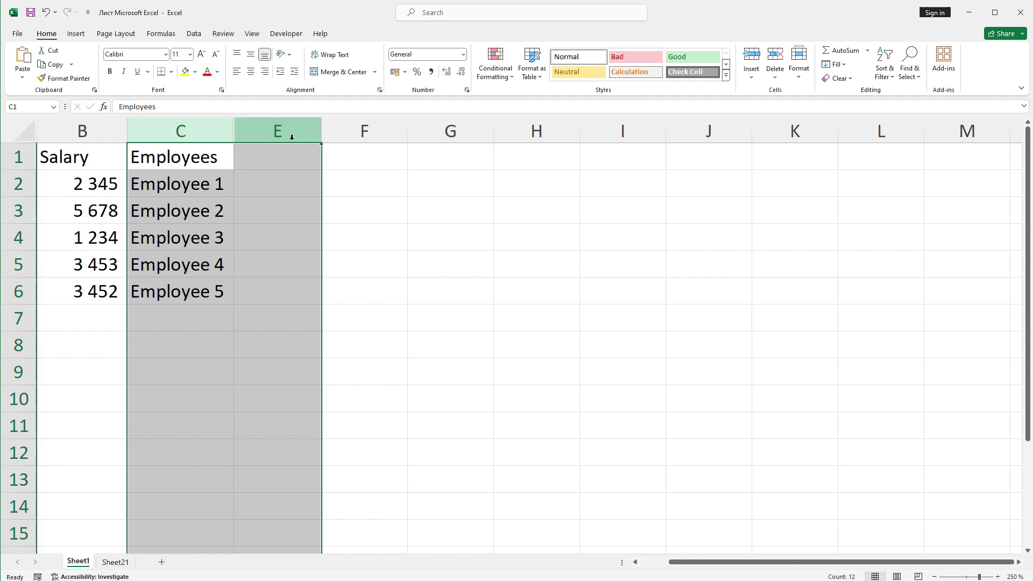
double_click(236, 131)
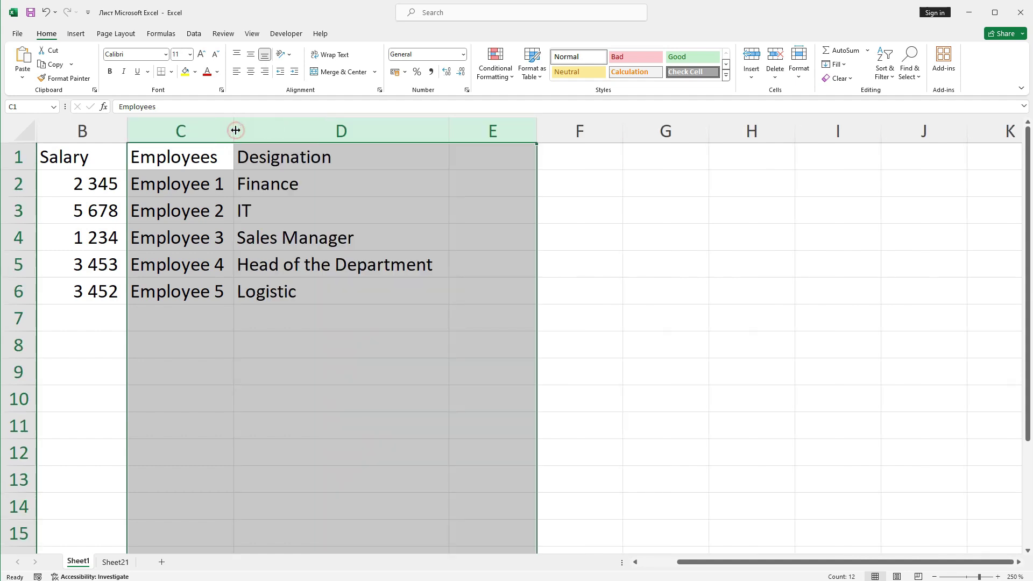
left_click(44, 11)
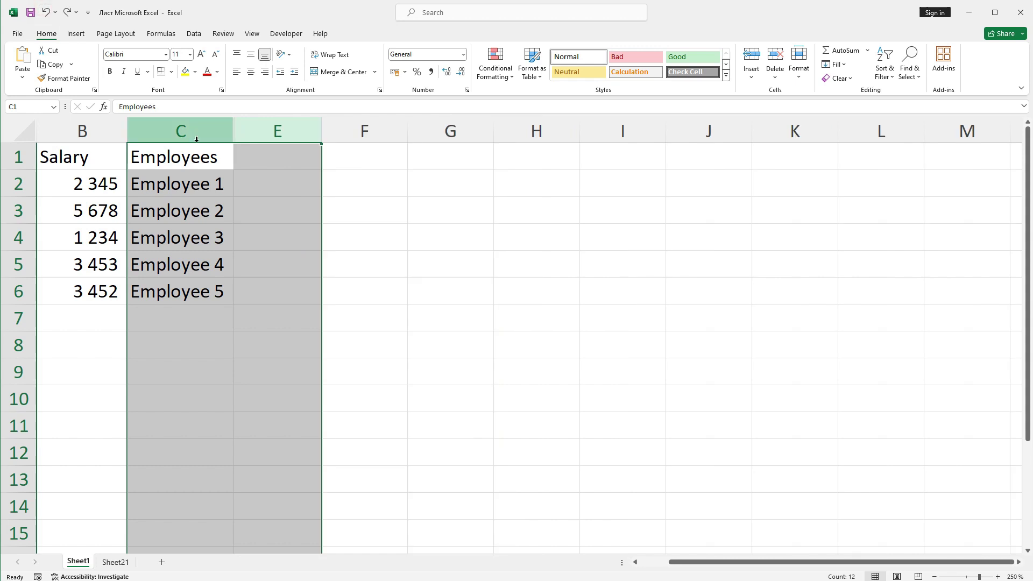
- Unhide column D with the Unhide command applied to the selected columns C and E
right_click(243, 162)
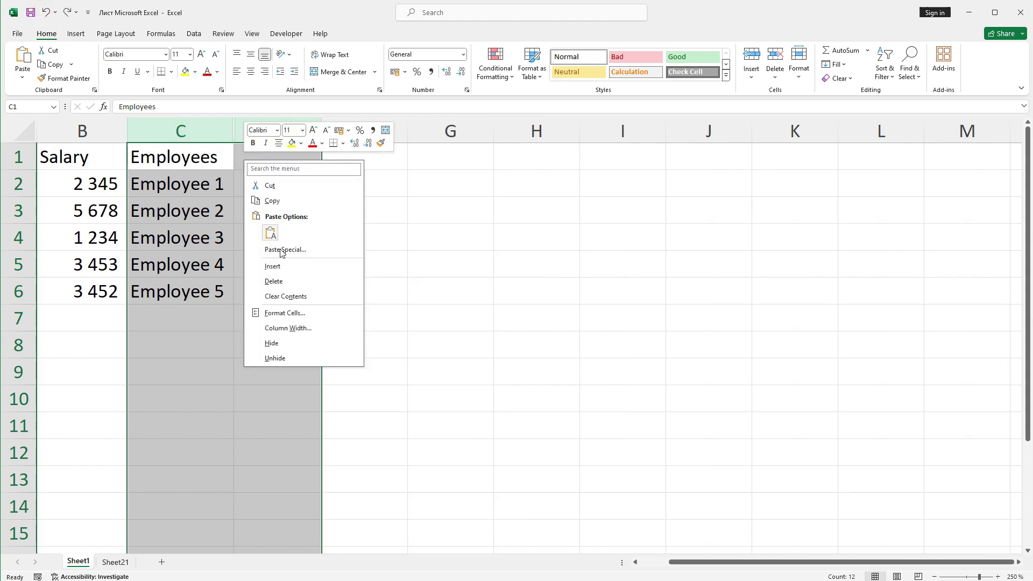
left_click(289, 359)
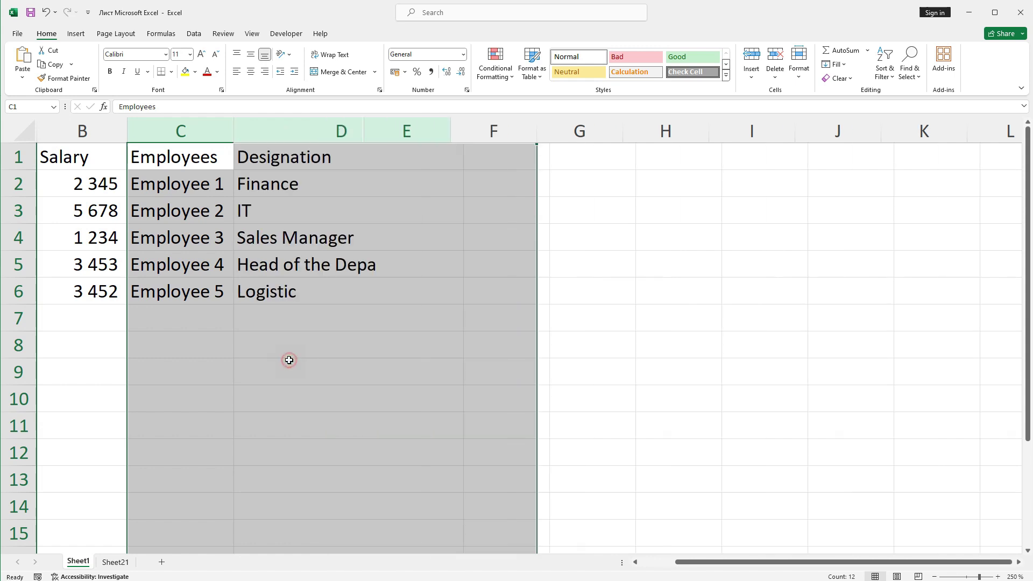
left_click(268, 157)
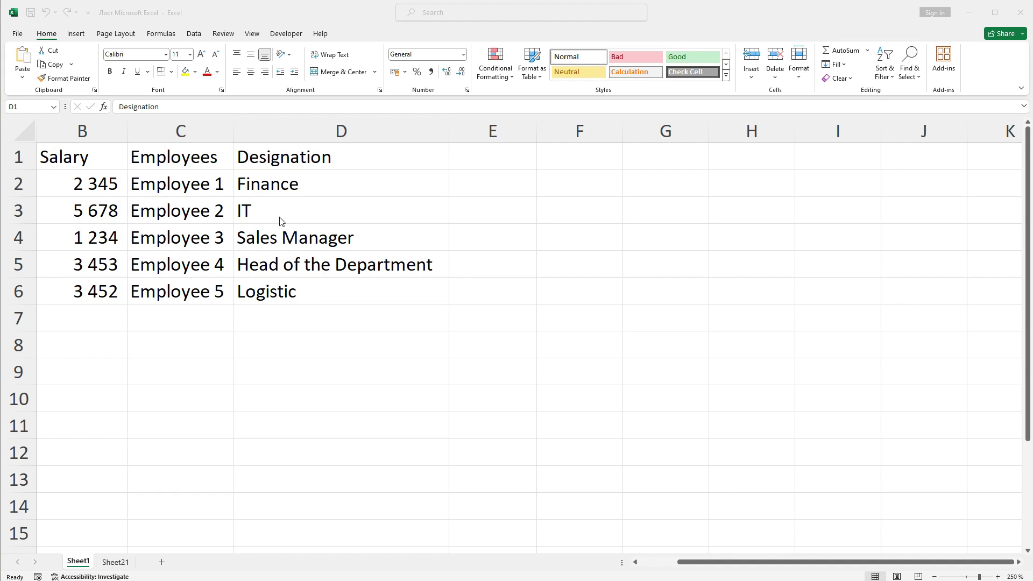
left_click(268, 161)
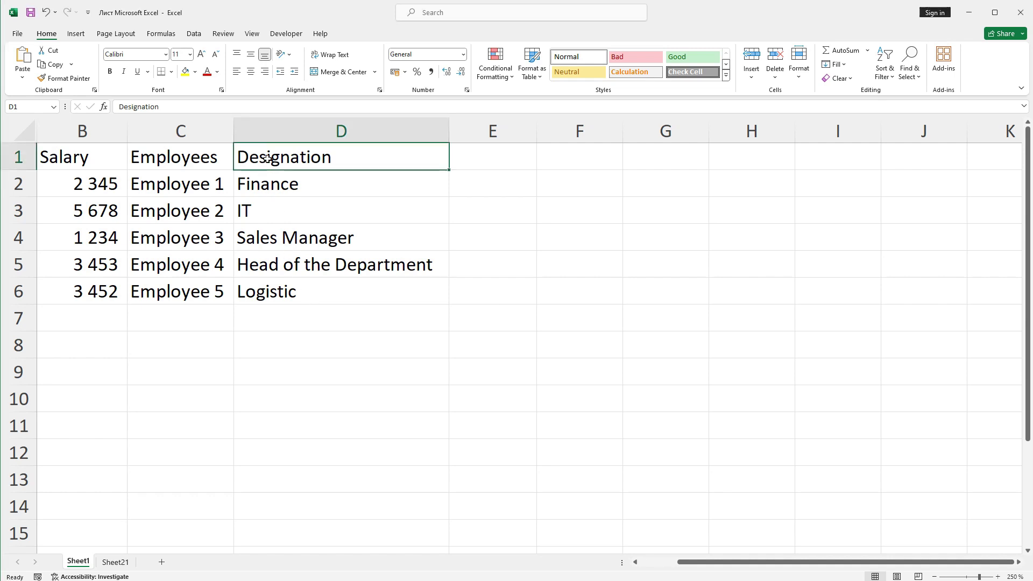
- Move the Employees data from column C to A1:A6 and fit the width of column A to its entries
left_click(180, 130)
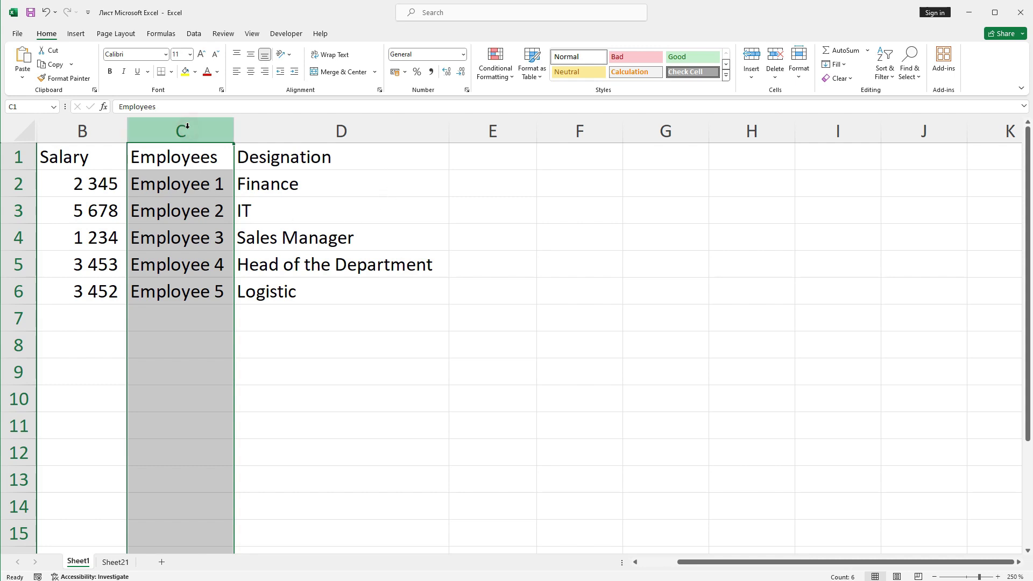
left_click_drag(213, 209, 61, 216)
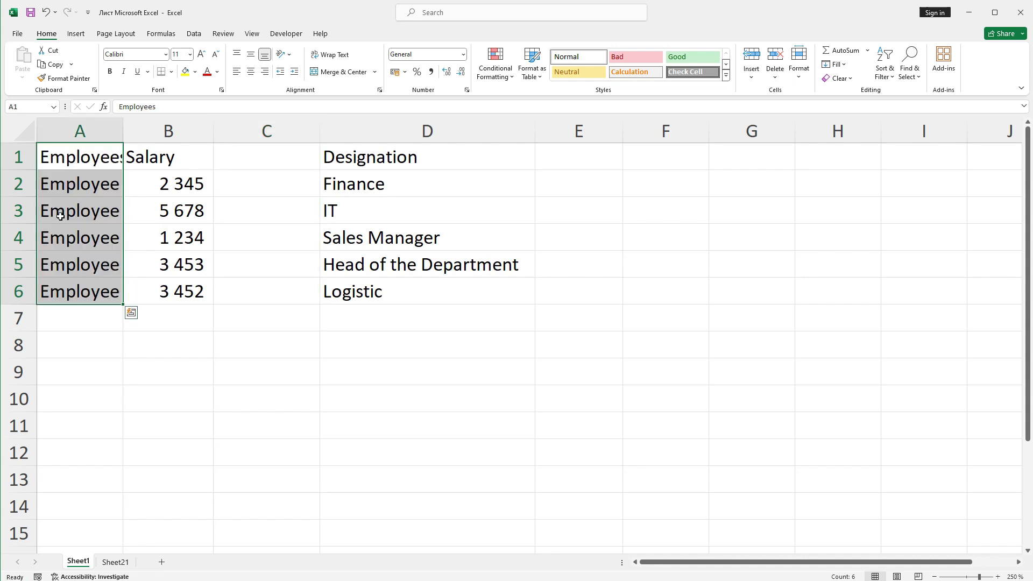
left_click(72, 156)
double_click(123, 129)
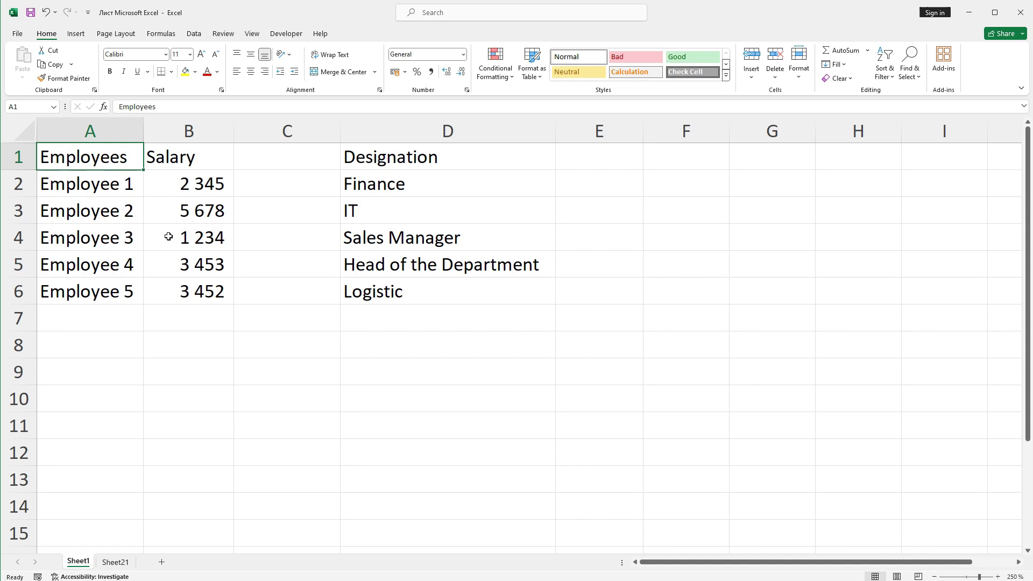
- Delete the empty column C between the Salary and Designation columns
left_click(266, 132)
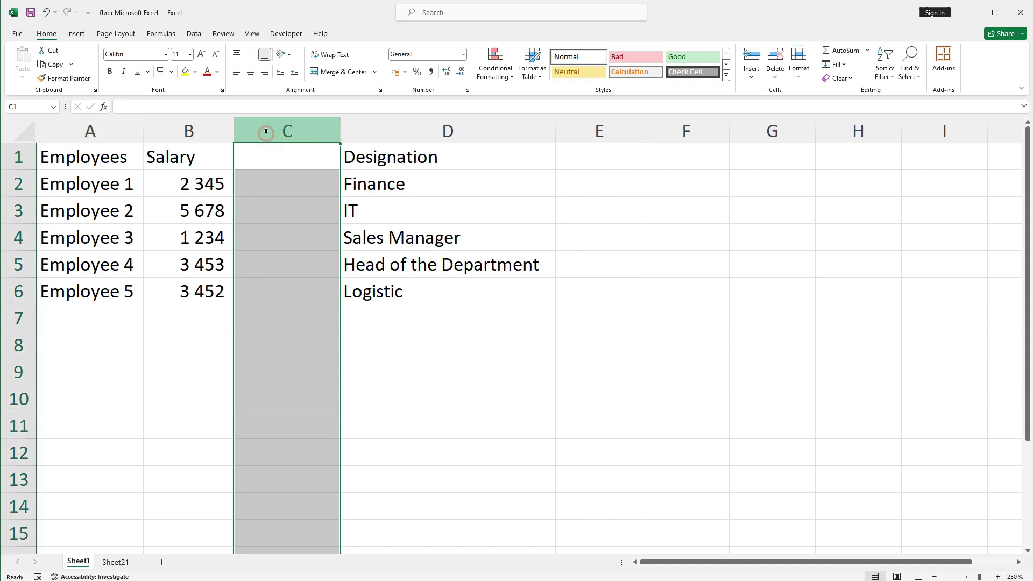
left_click(773, 58)
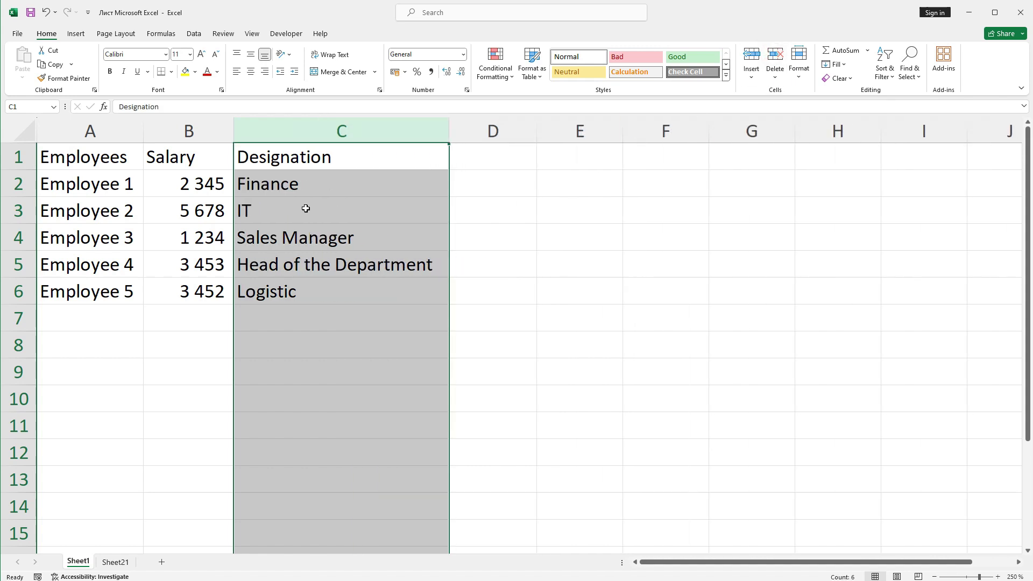
left_click(196, 157)
left_click(272, 131)
left_click(269, 199)
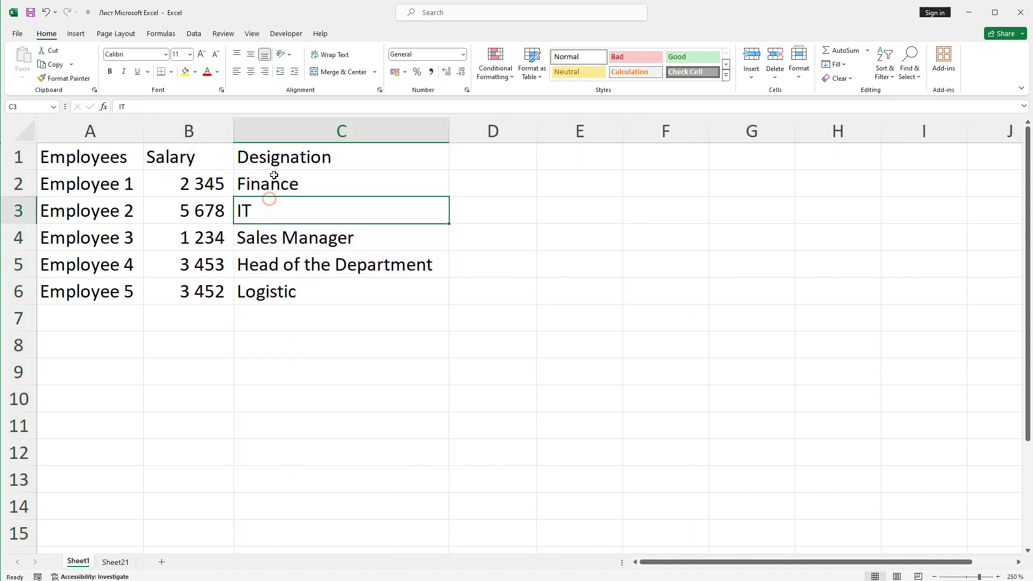
- Move the Designation range C1:C6 in front of the Salary data and fit the width of column B to its entries
left_click_drag(274, 158, 277, 288)
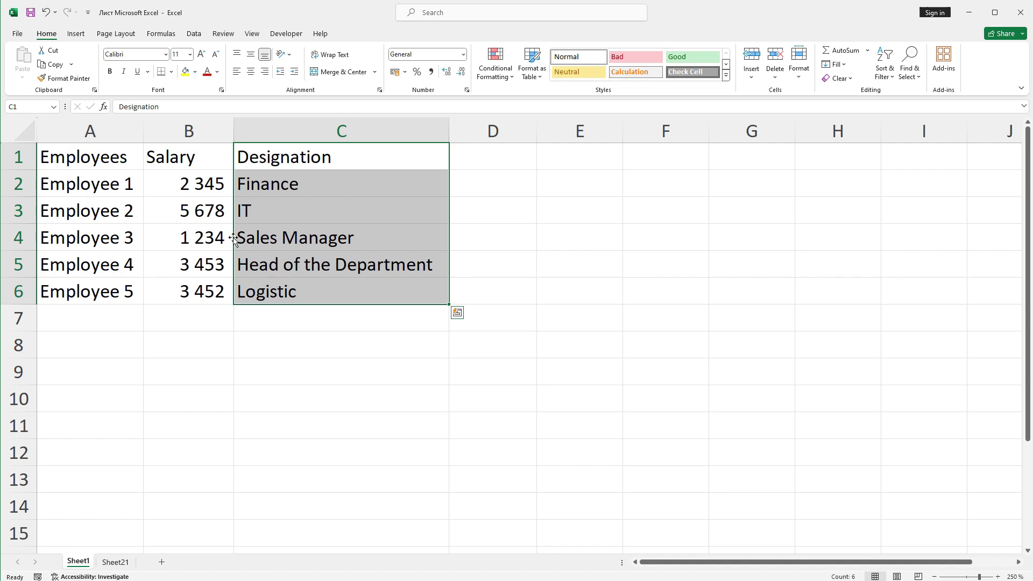
left_click_drag(331, 155, 323, 292)
left_click_drag(235, 215, 145, 223)
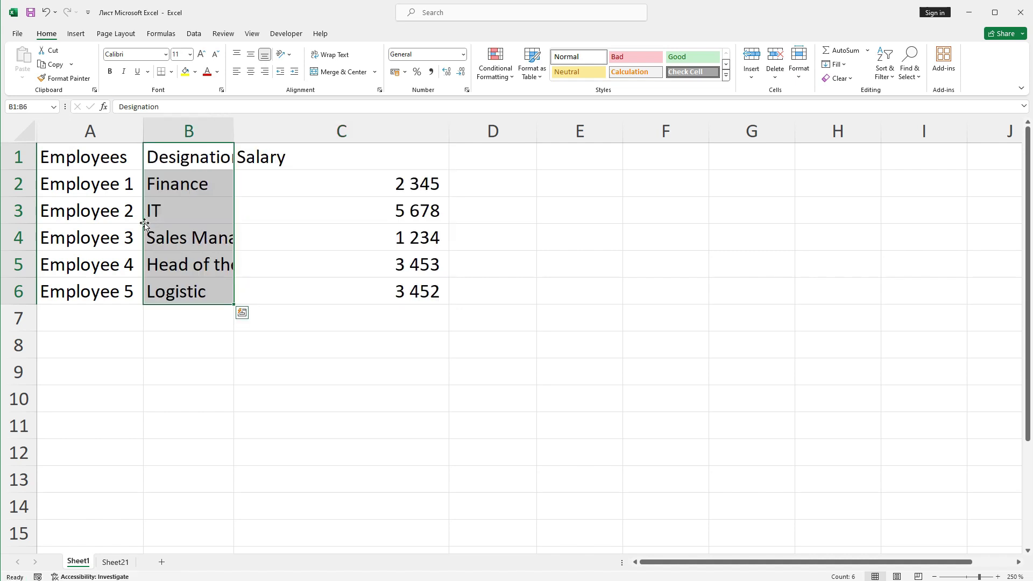
left_click(179, 160)
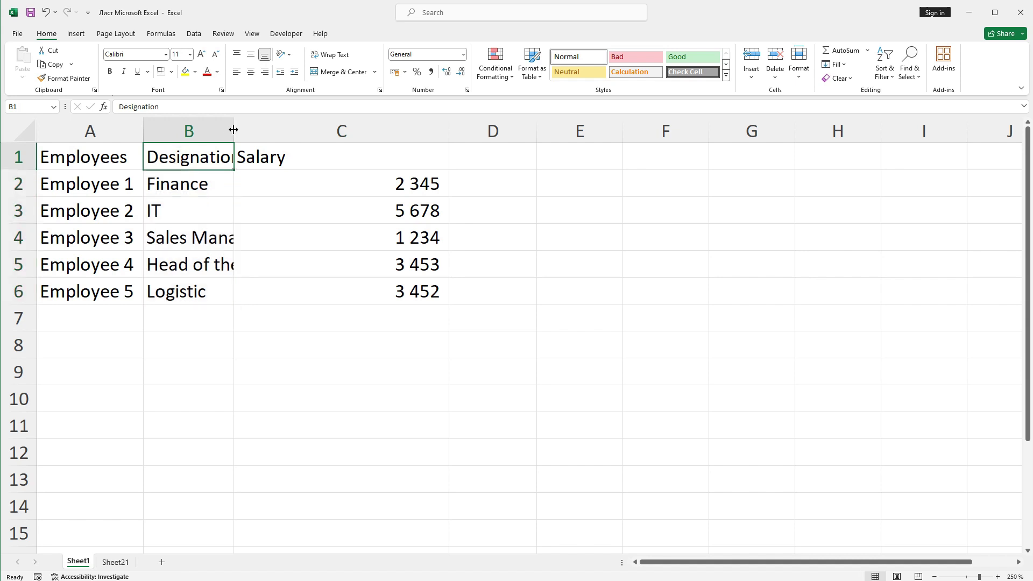
double_click(235, 128)
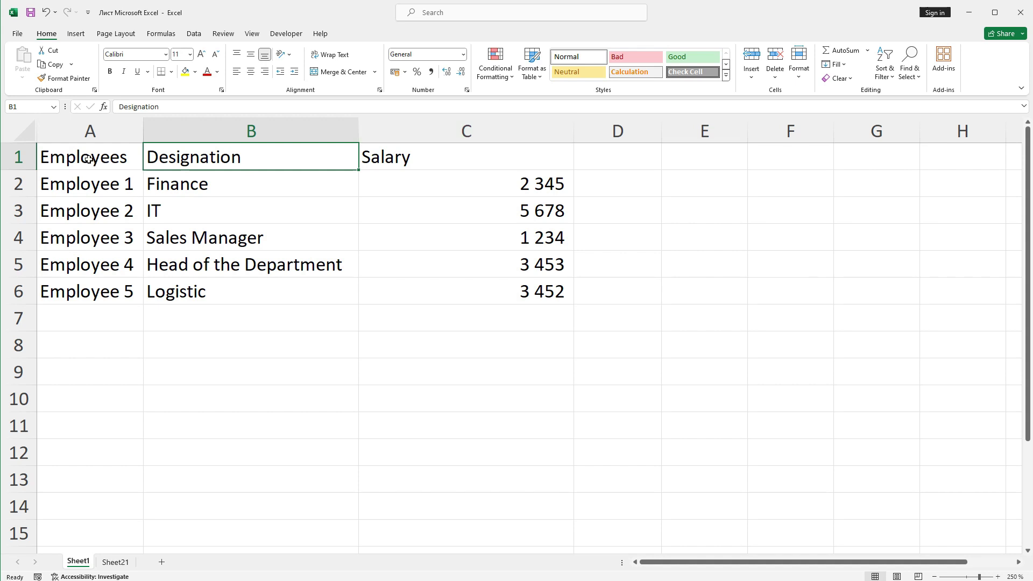
- Wrap the text of the headers in A1:C1 and centre them horizontally and vertically
left_click_drag(85, 157, 449, 155)
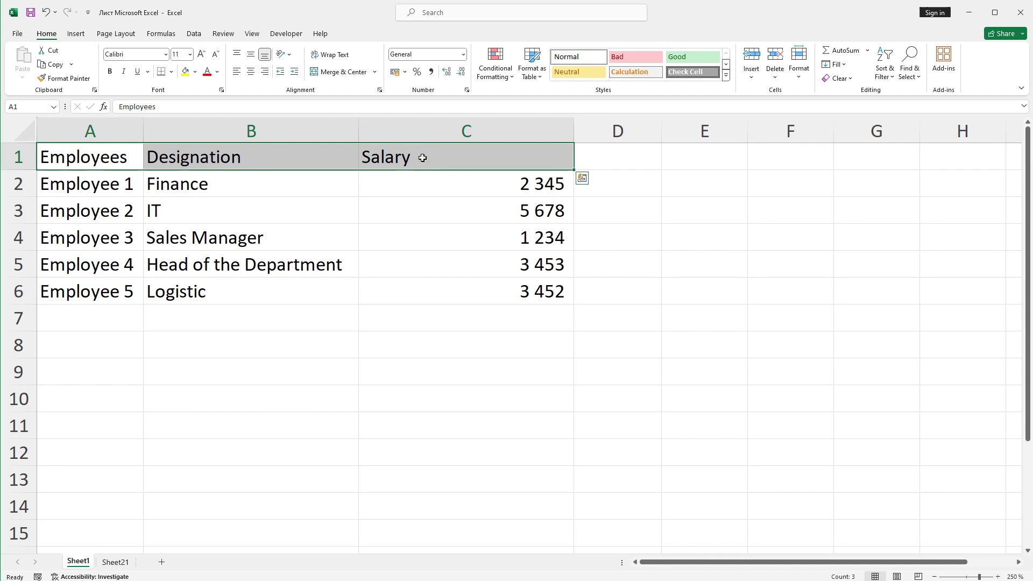
left_click(330, 55)
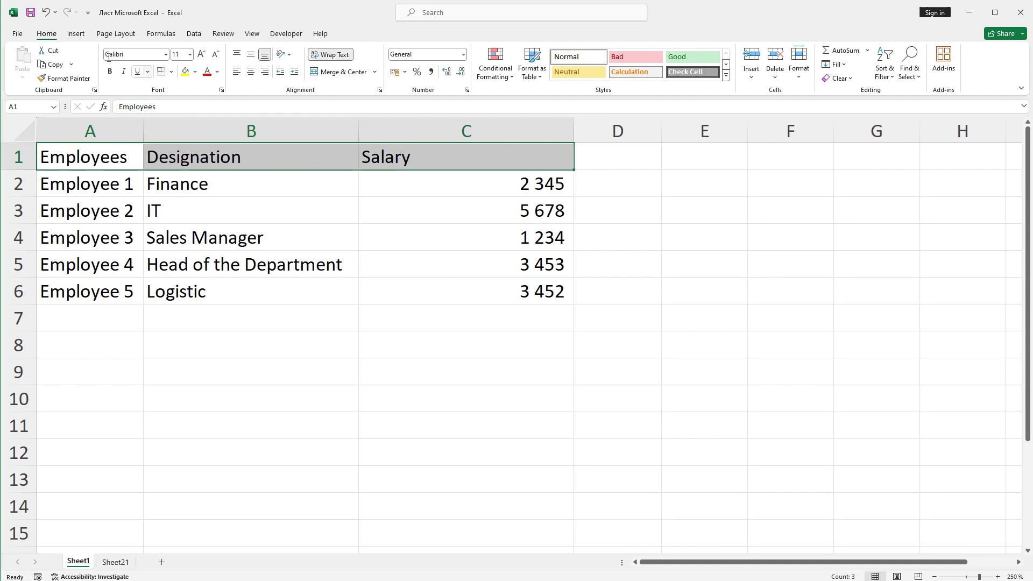
left_click(251, 71)
left_click(251, 55)
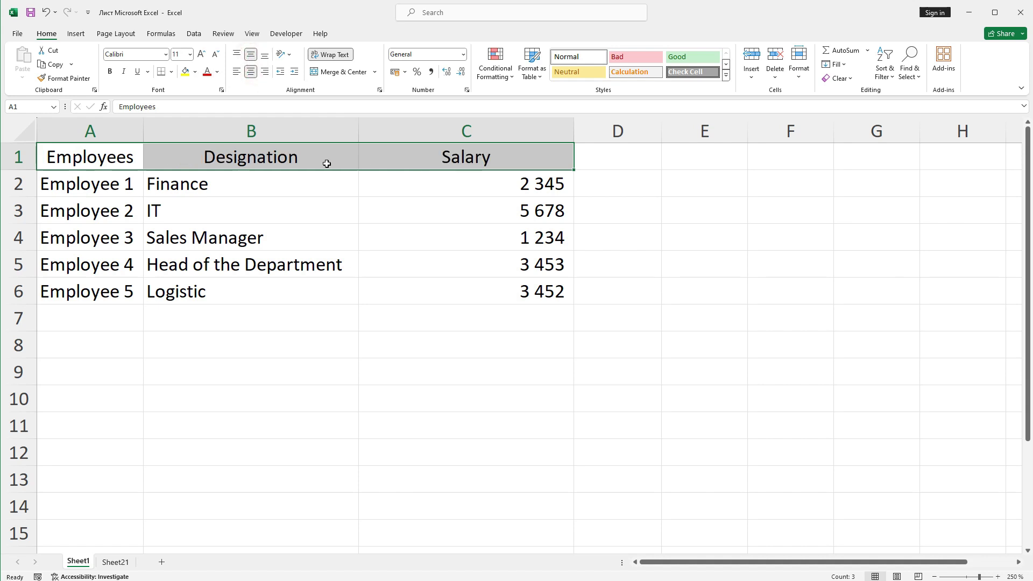
left_click(445, 186)
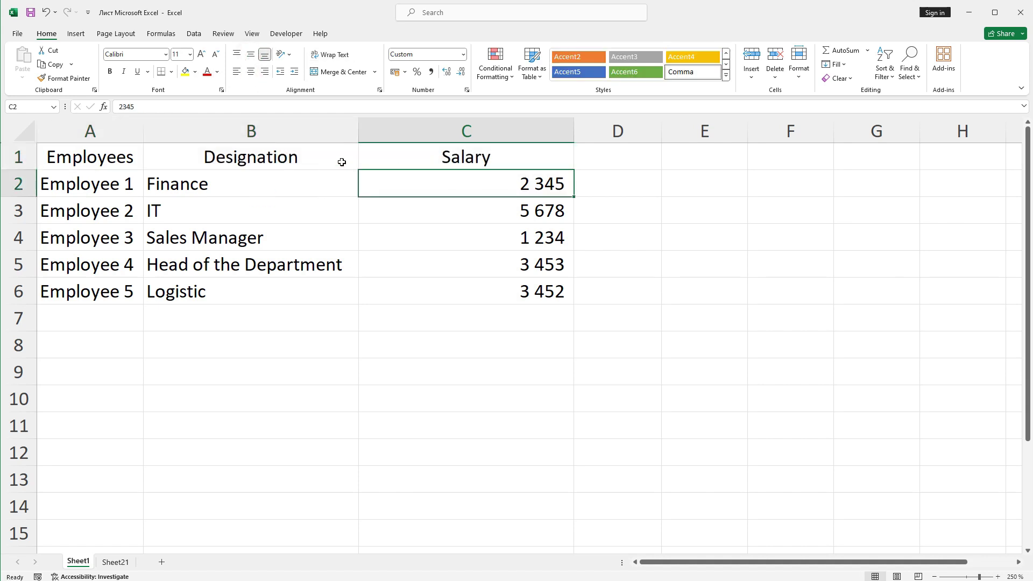
- Fit the widths of columns A to C to their contents and widen the Salary column slightly
left_click_drag(108, 129, 467, 130)
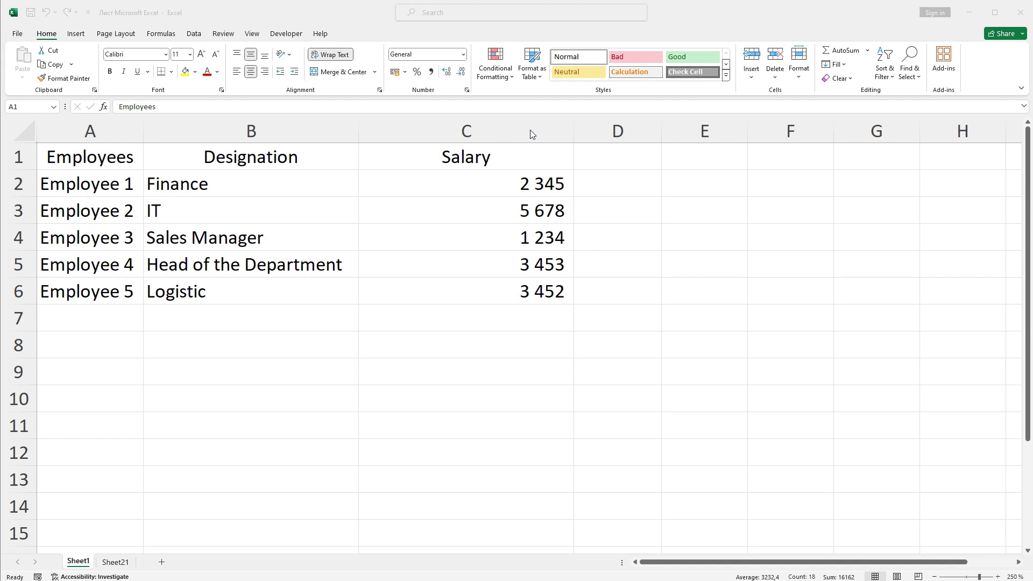
left_click(480, 129)
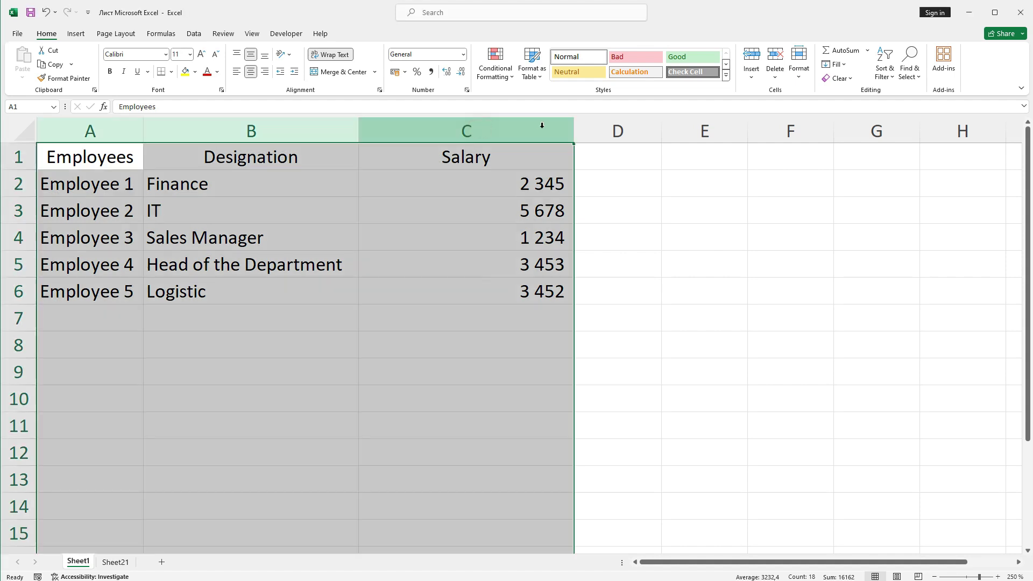
double_click(574, 129)
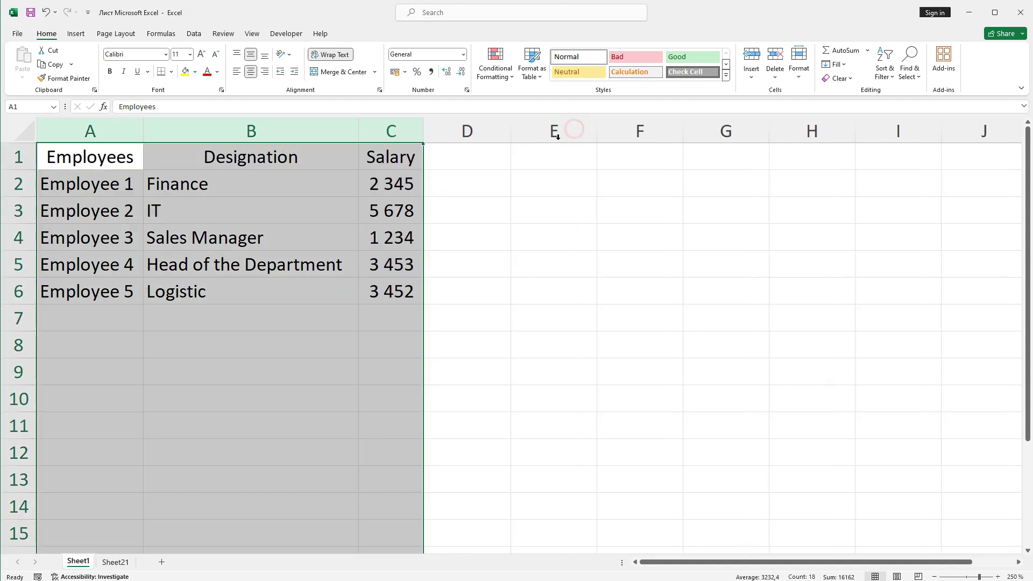
left_click(220, 157)
left_click_drag(115, 154, 446, 156)
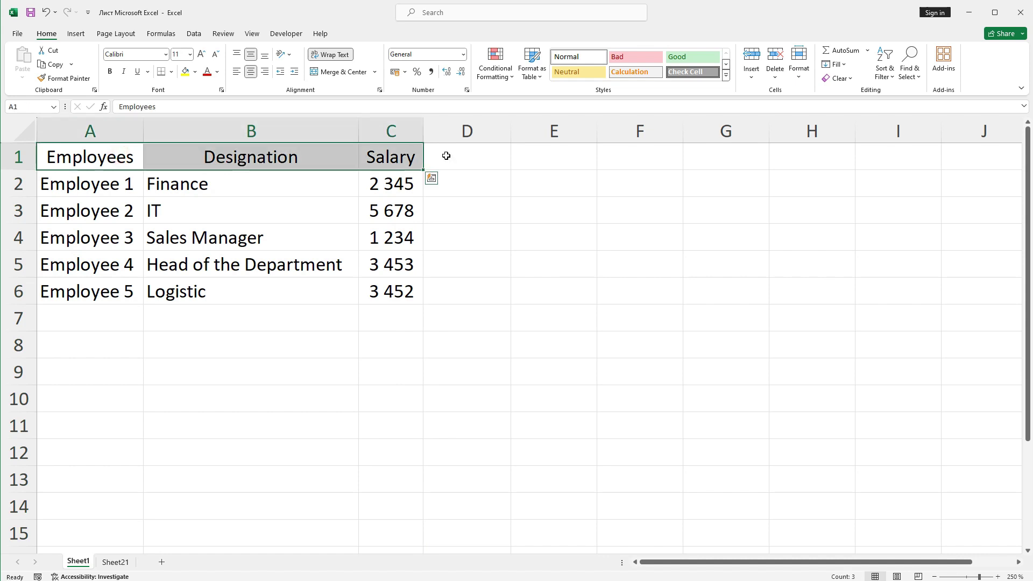
left_click(547, 177)
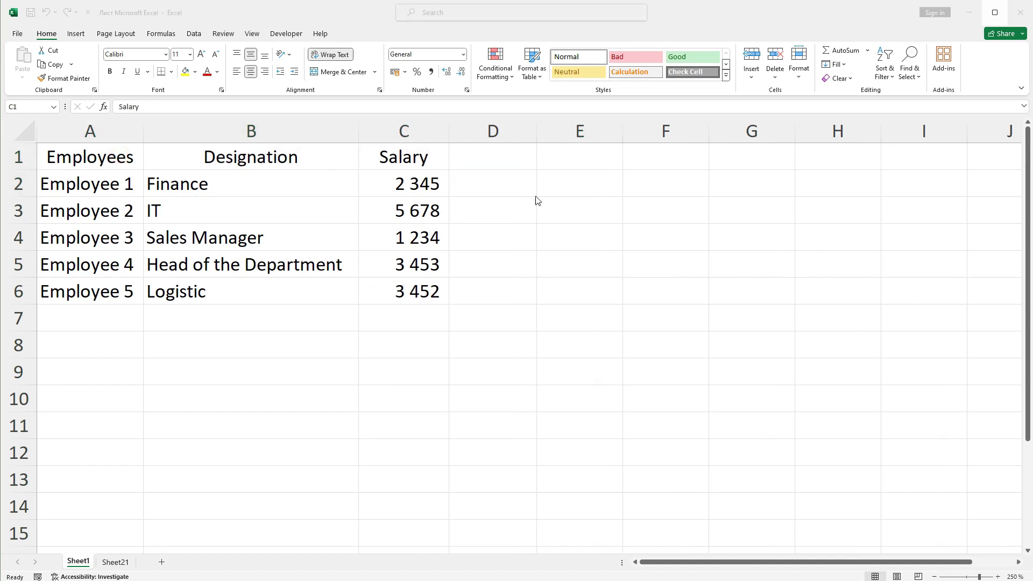
- Convert the whole data range A1:C6 into a table with headers
left_click(227, 185)
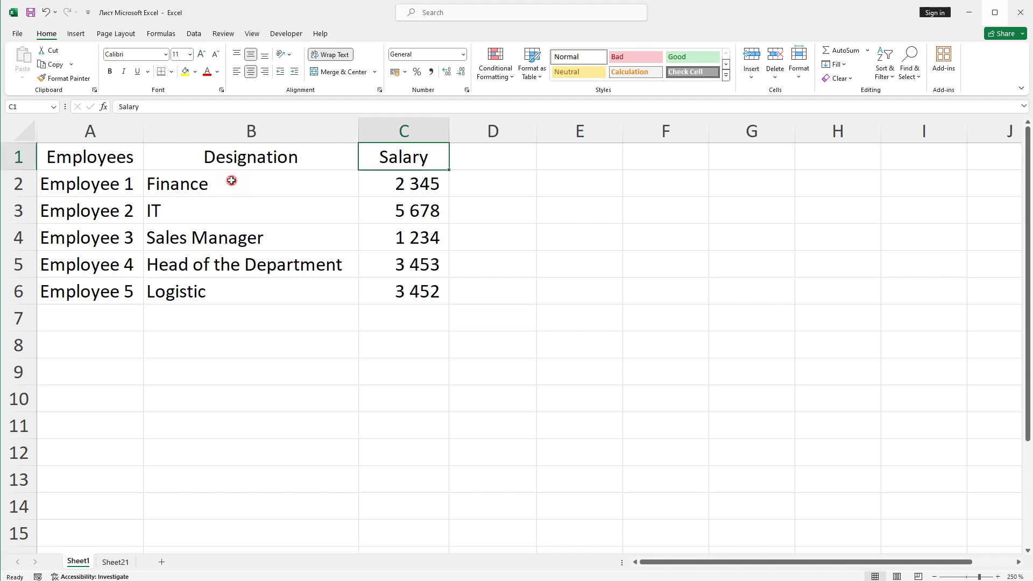
left_click(102, 156)
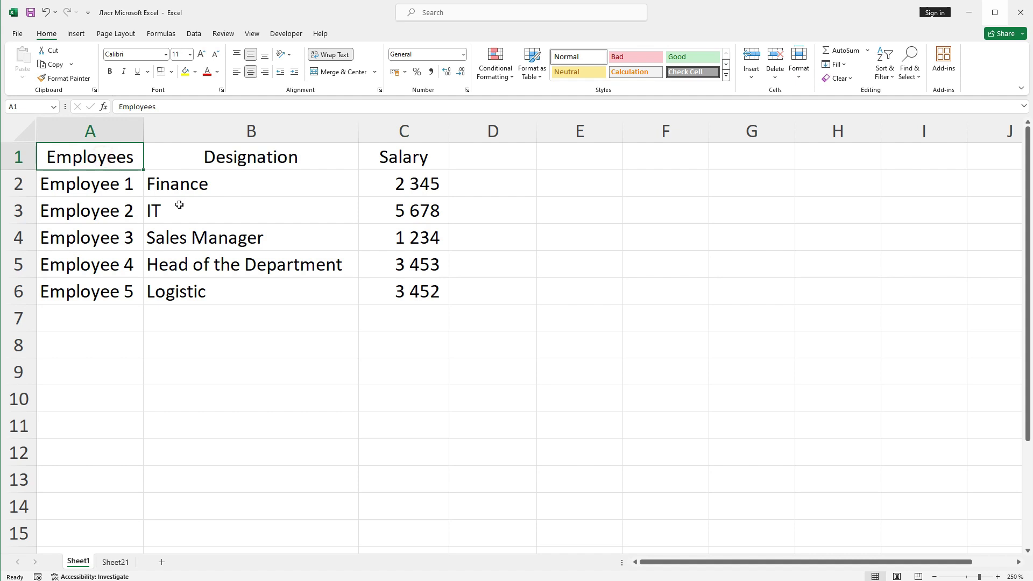
key("ctrl+a")
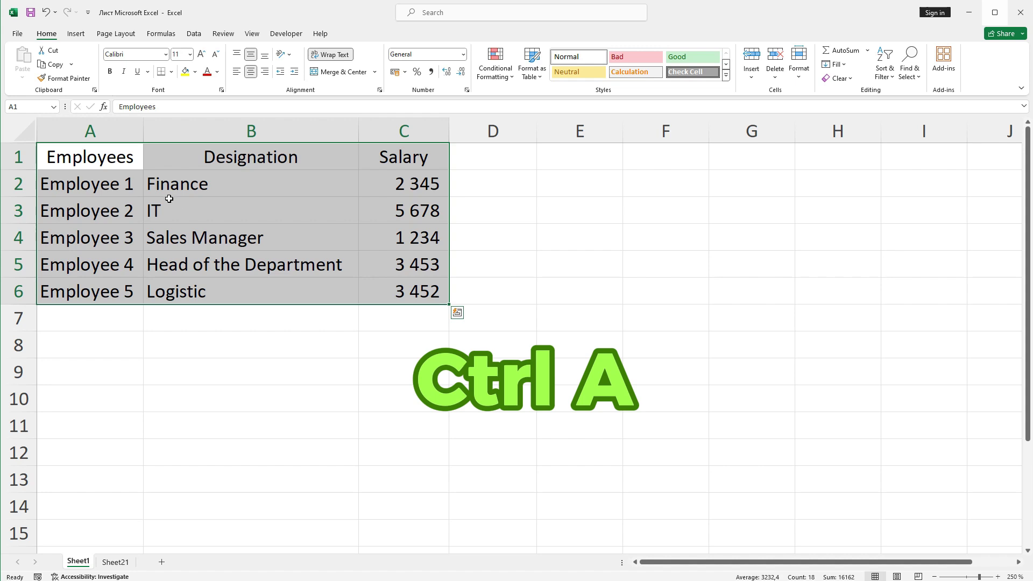
left_click(76, 34)
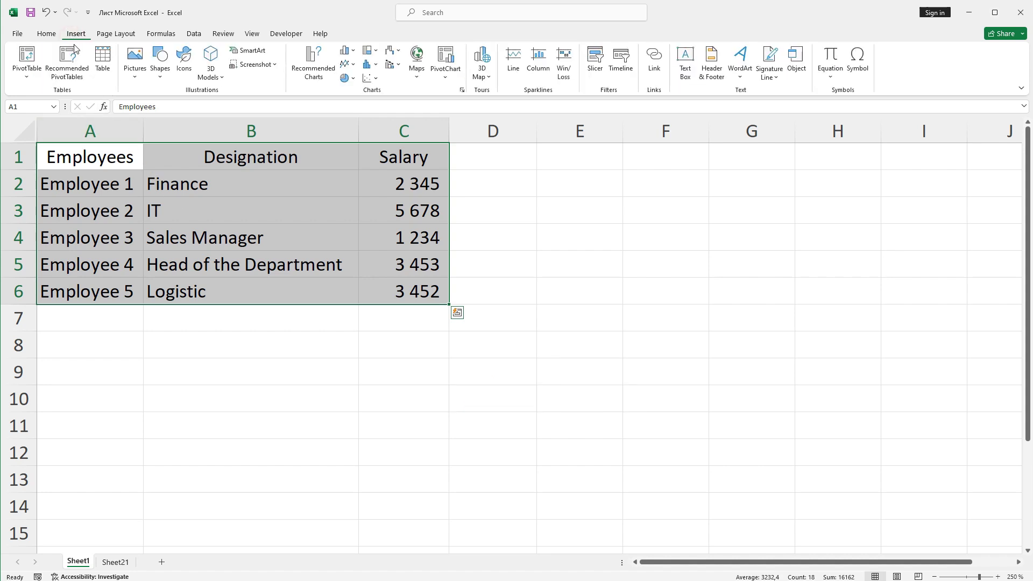
left_click(102, 79)
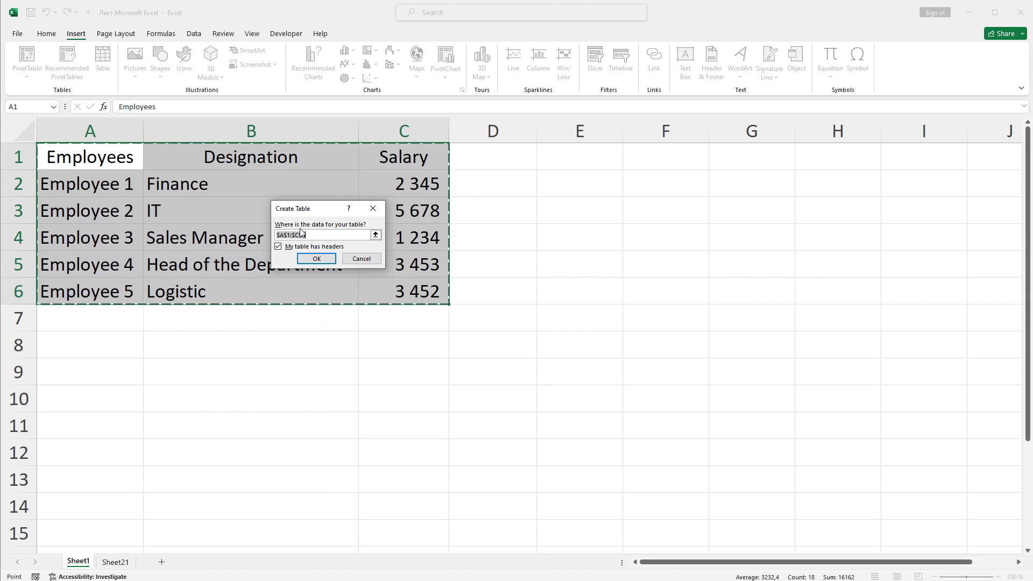
left_click(317, 260)
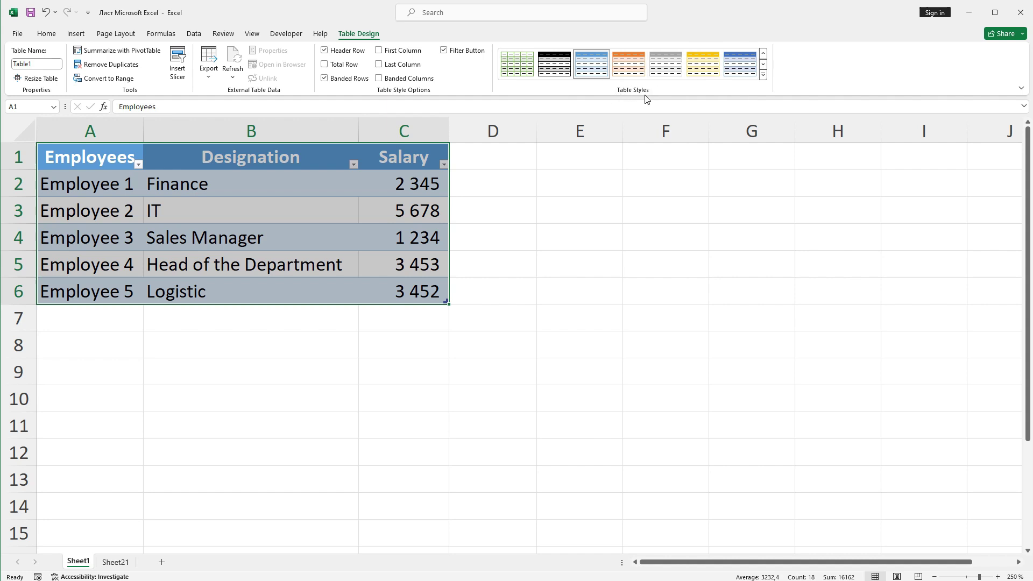
- Apply the light orange table style with a solid orange header row to the table
left_click(763, 77)
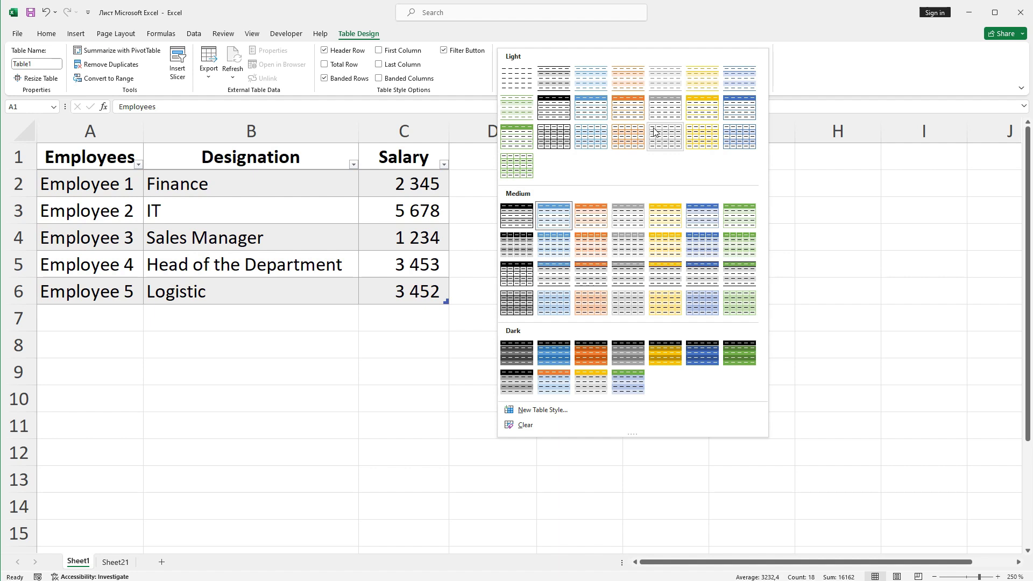
left_click(624, 115)
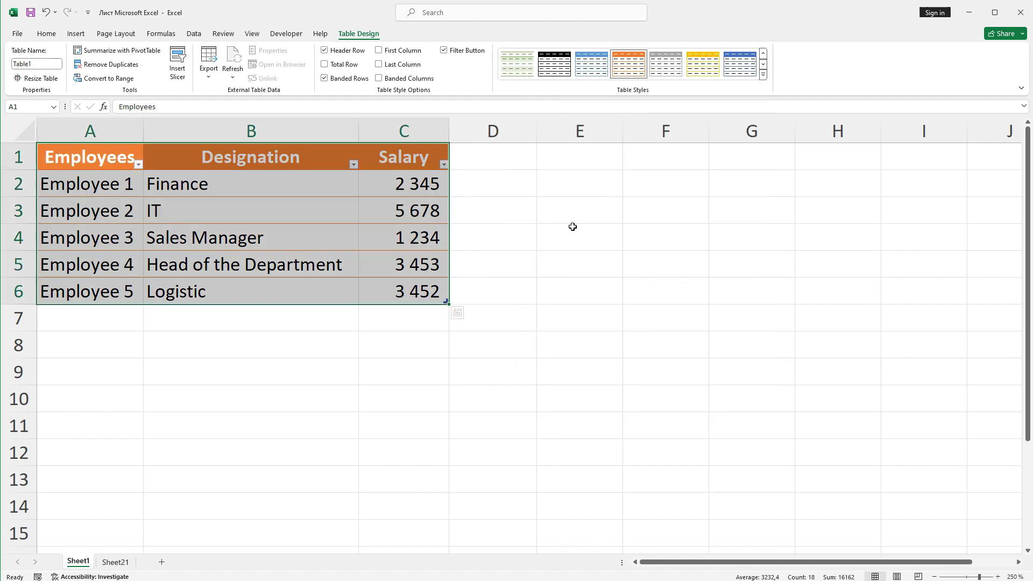
left_click(572, 227)
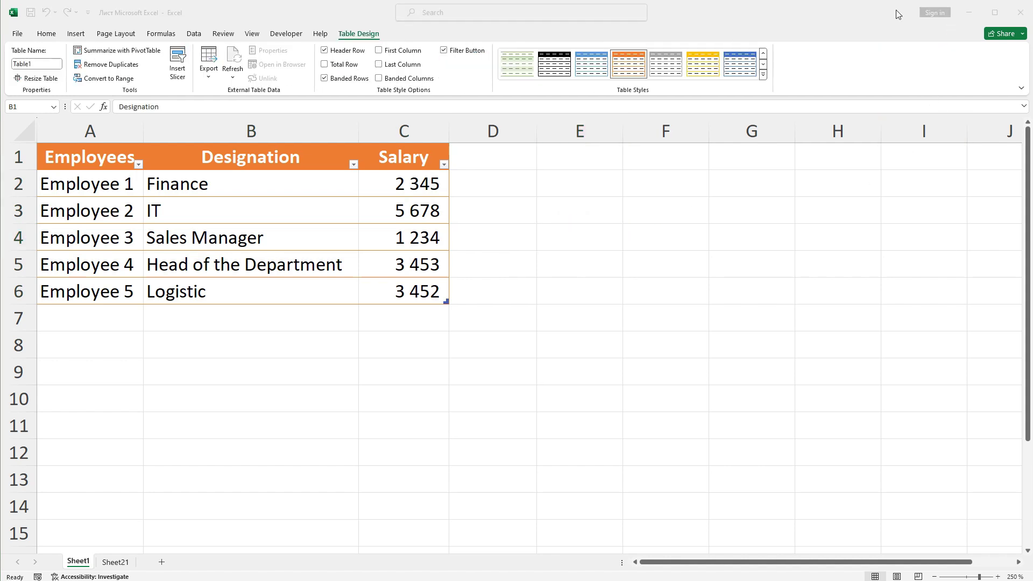
- Turn on the table's Total Row, First Column, Last Column and Banded Columns options
left_click(236, 159)
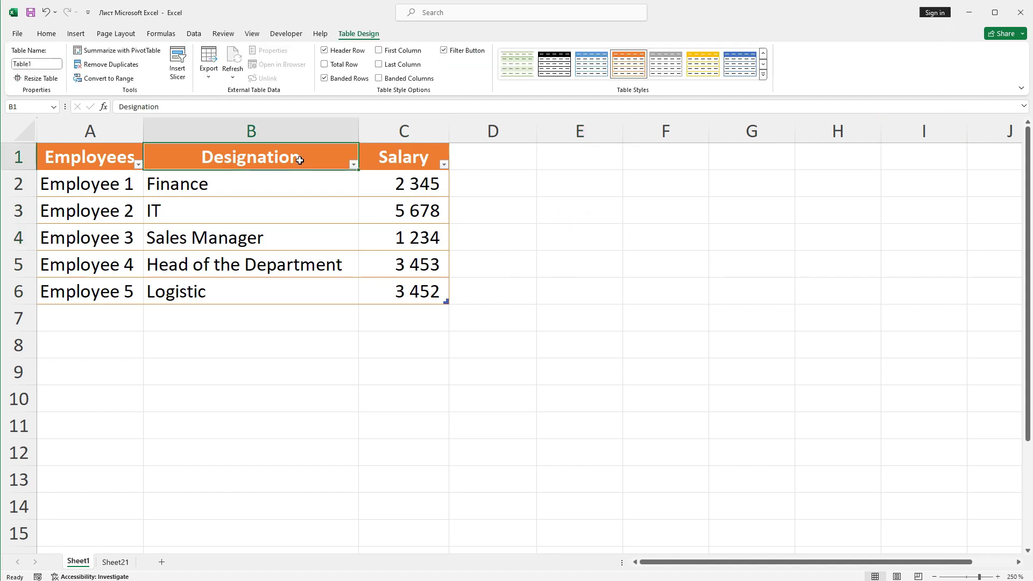
left_click(324, 64)
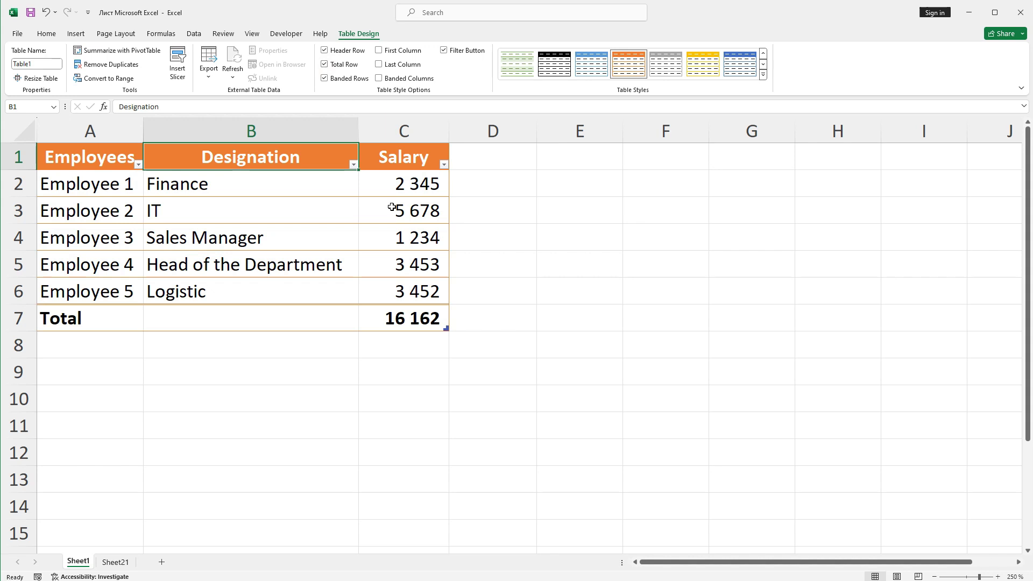
left_click(379, 51)
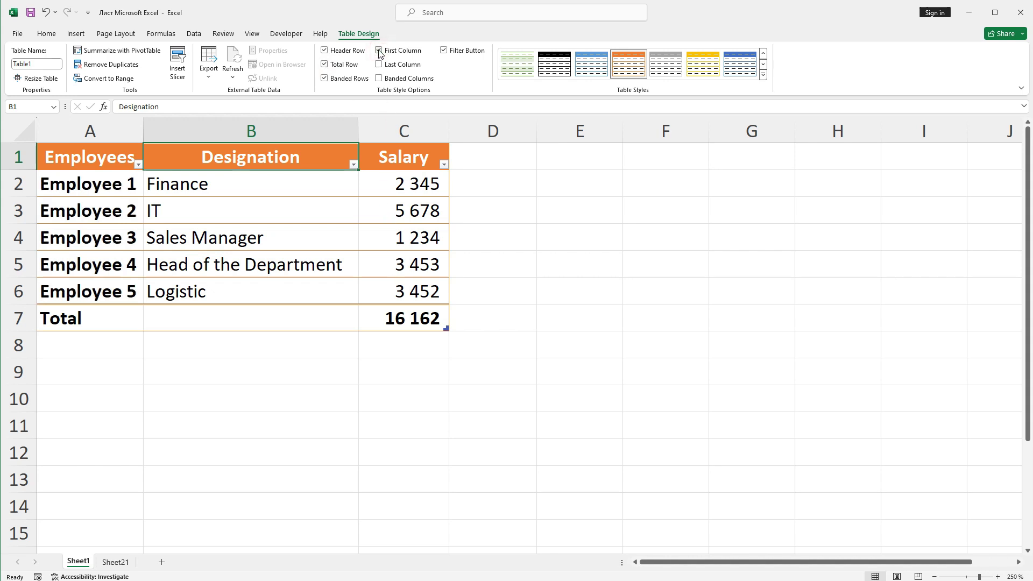
left_click(379, 64)
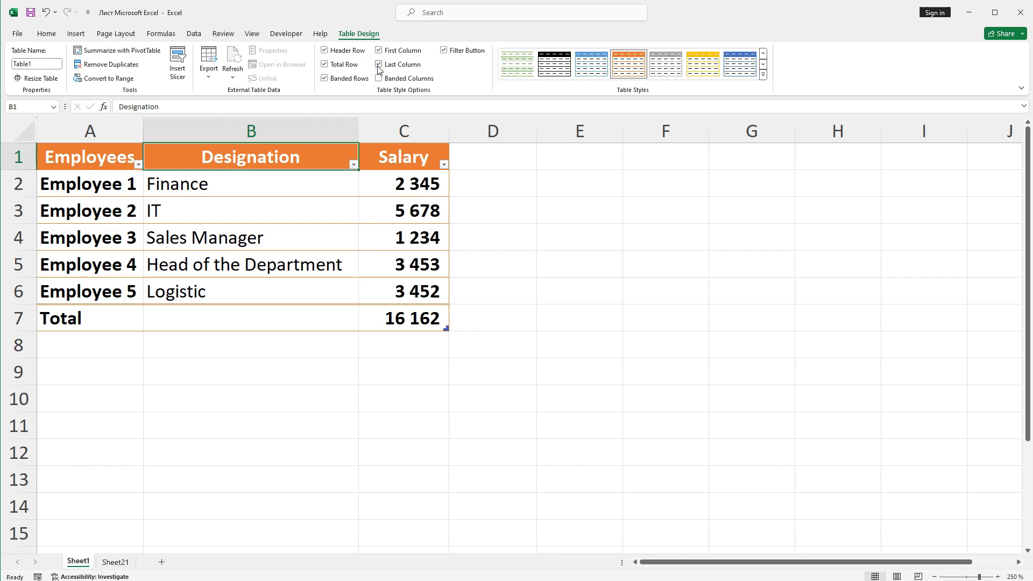
left_click(379, 79)
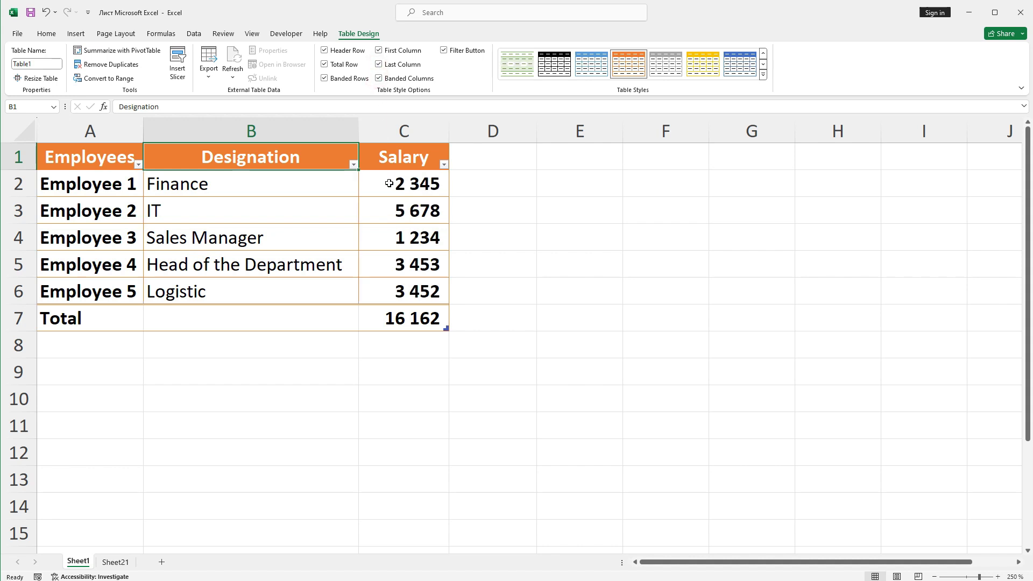
- Turn off the First Column and Last Column emphasis of the table
left_click(379, 50)
left_click(379, 65)
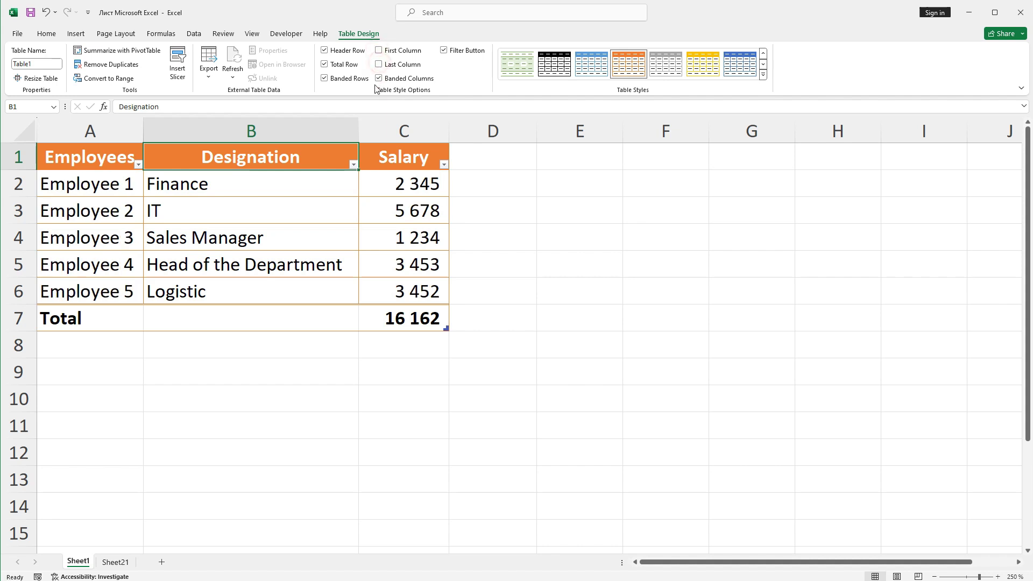
- Switch the table's Header Row option off and on again, and do the same with Banded Rows
left_click(325, 51)
left_click(325, 52)
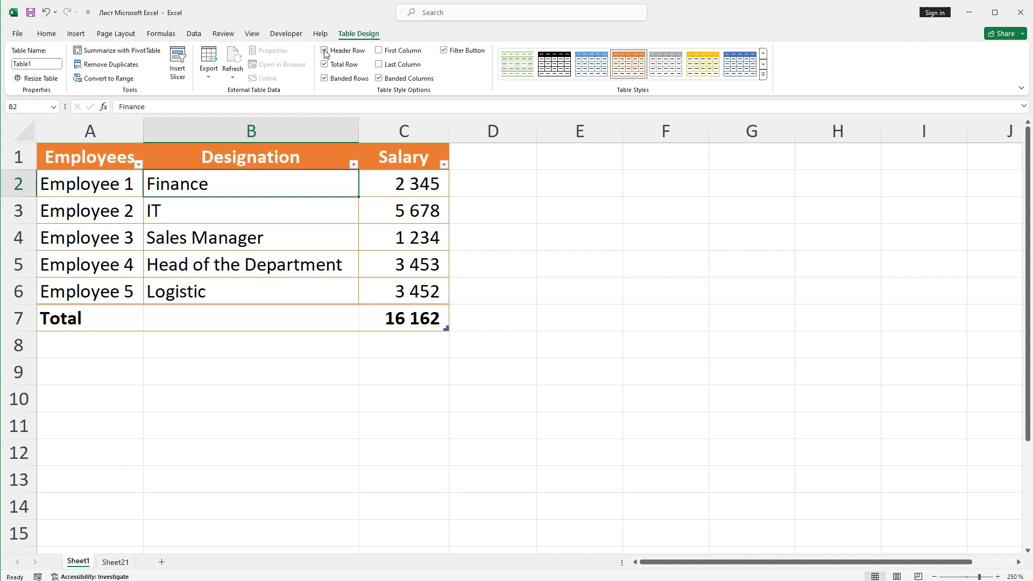
left_click(324, 78)
left_click(325, 78)
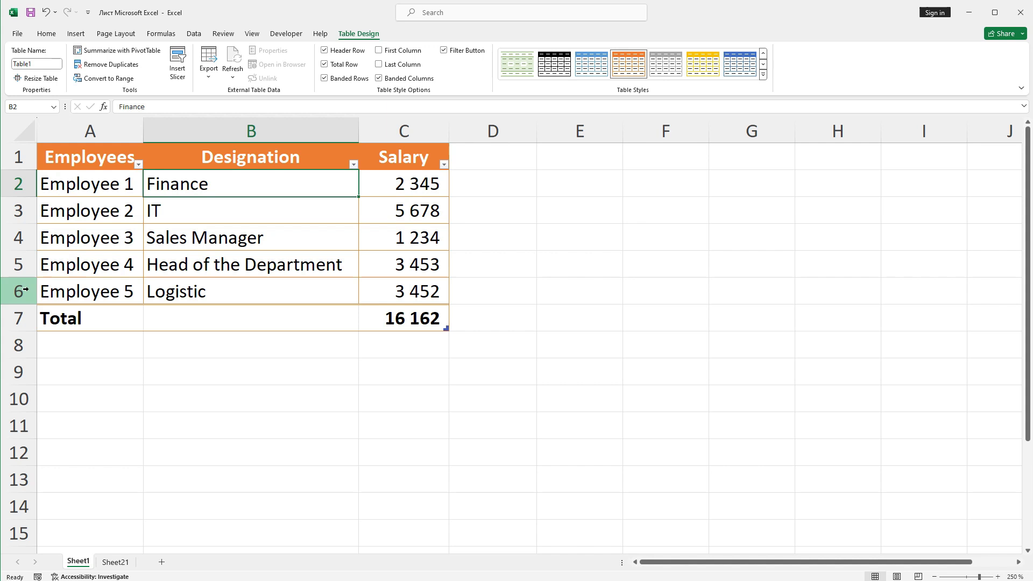
- Insert an empty row above the Total row of the table
left_click(20, 317)
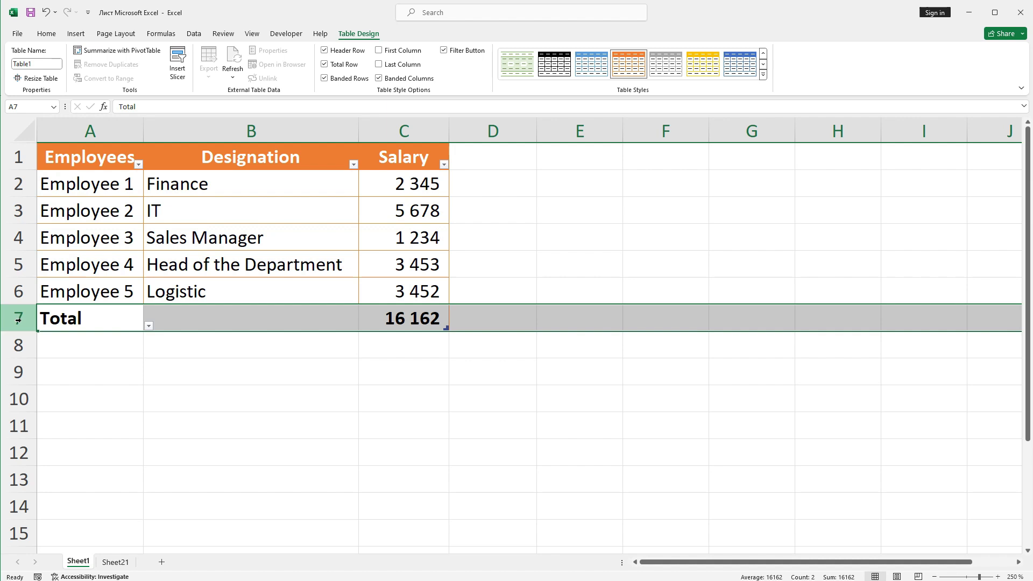
left_click(46, 34)
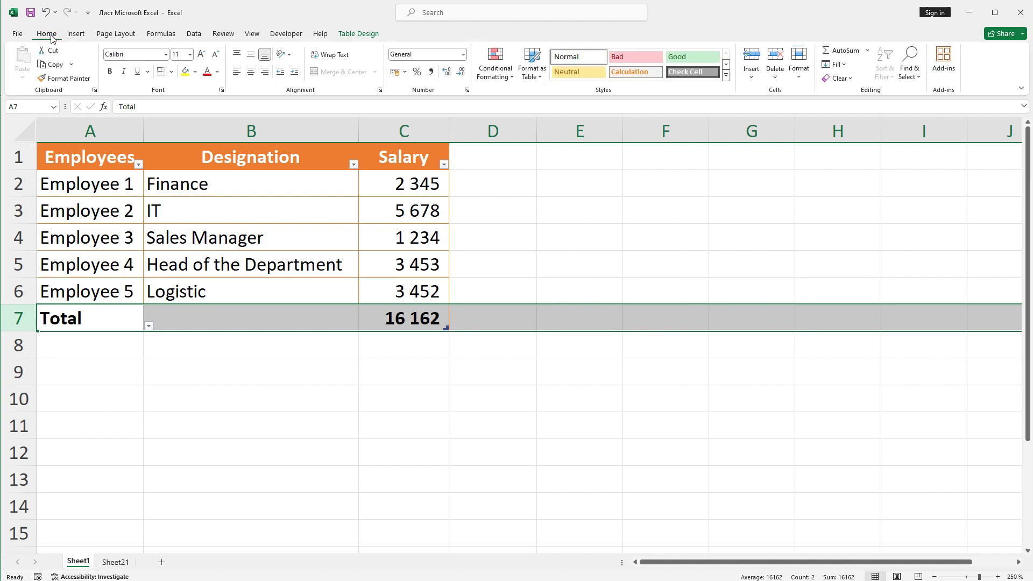
left_click(751, 58)
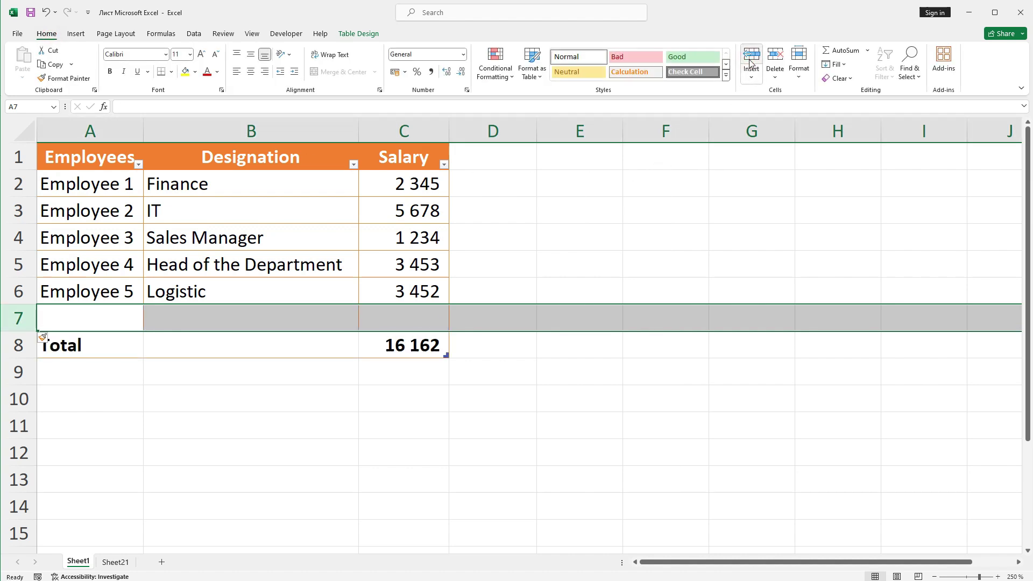
- Complete row 7 by extending the employee series to Employee 6 and entering designation IT and salary 7890
left_click(107, 292)
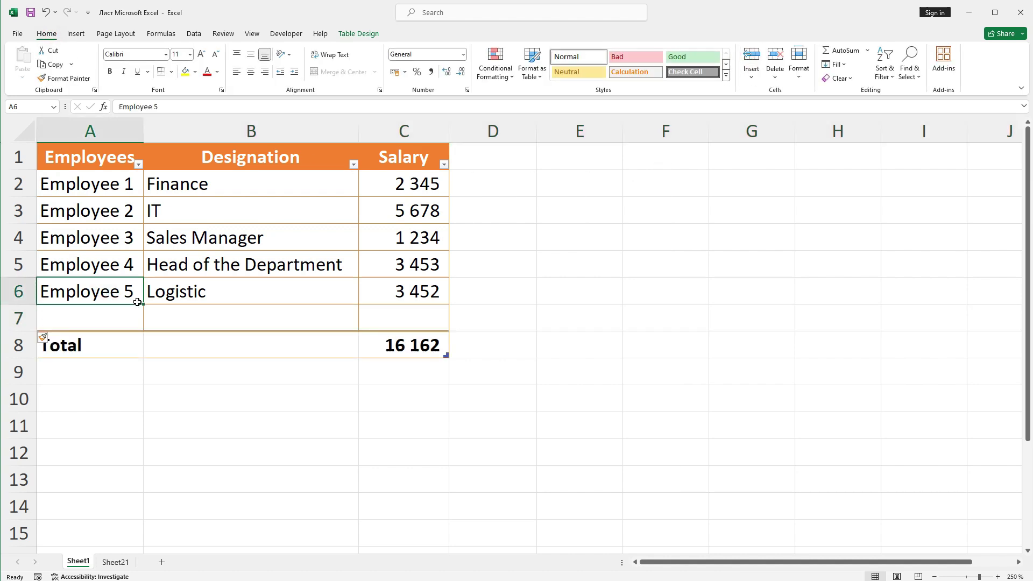
left_click_drag(143, 304, 141, 329)
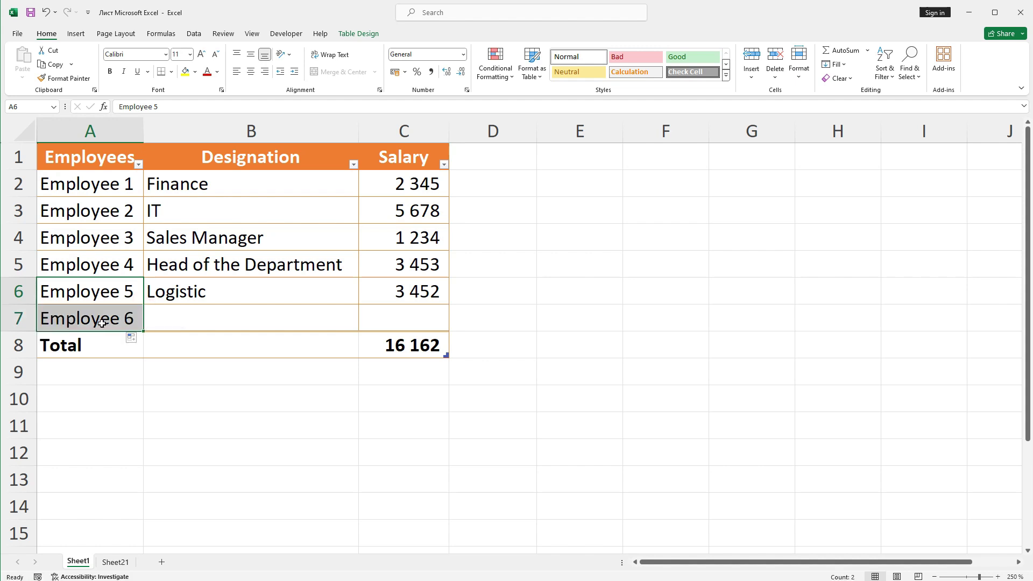
left_click(167, 321)
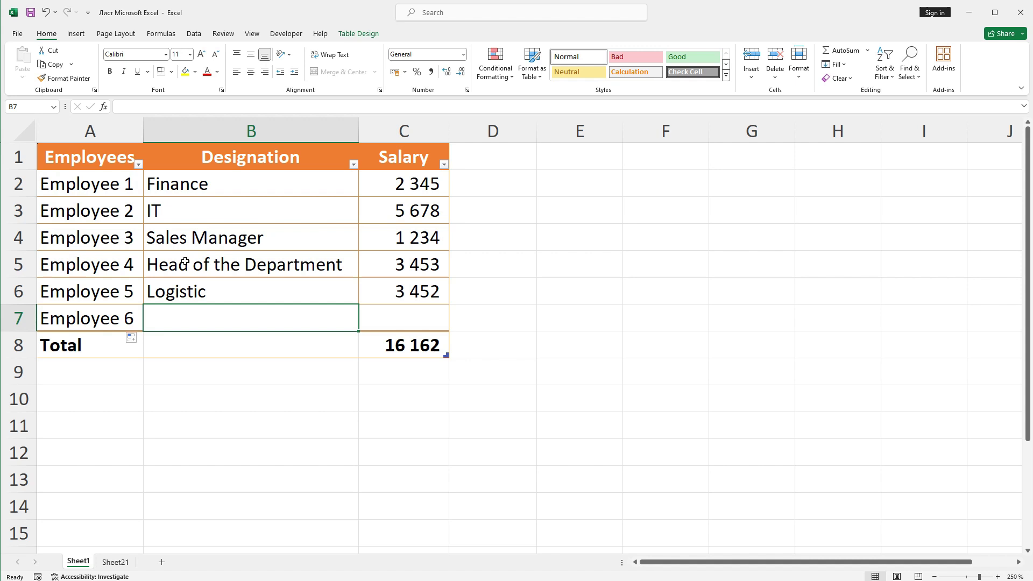
type("IT")
key("Tab")
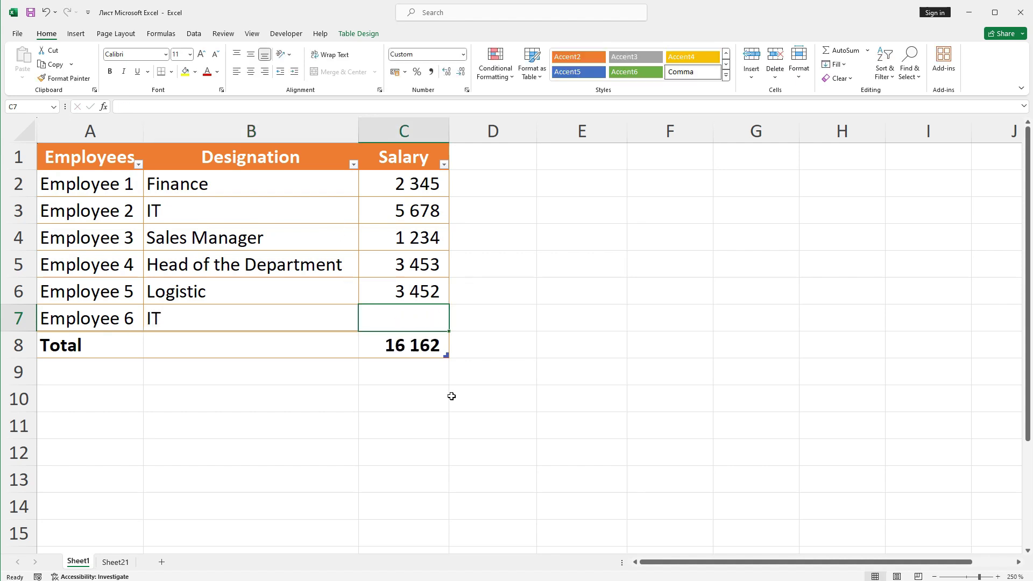
left_click(555, 321)
left_click(422, 323)
type("7890")
left_click(484, 317)
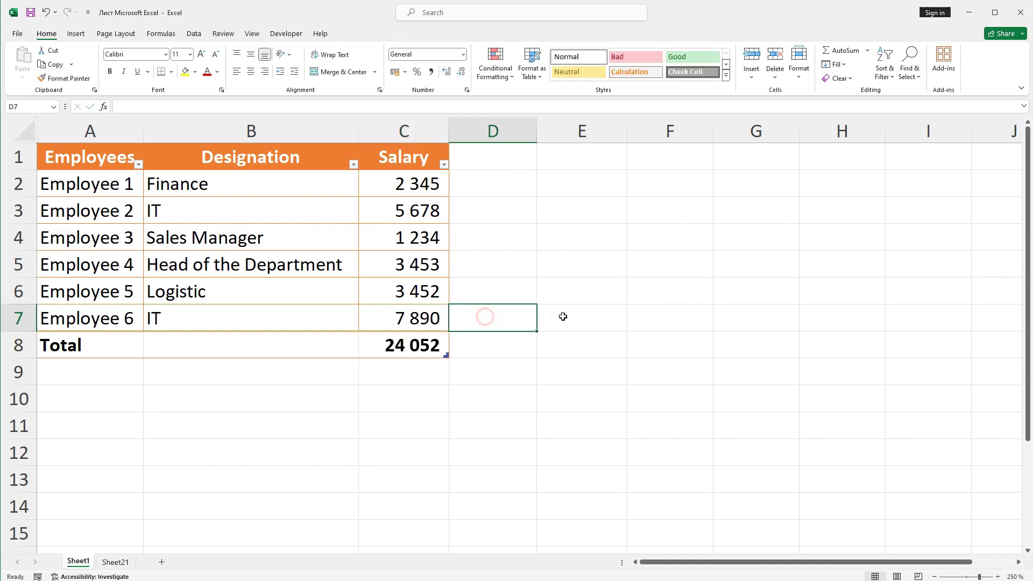
left_click(429, 317)
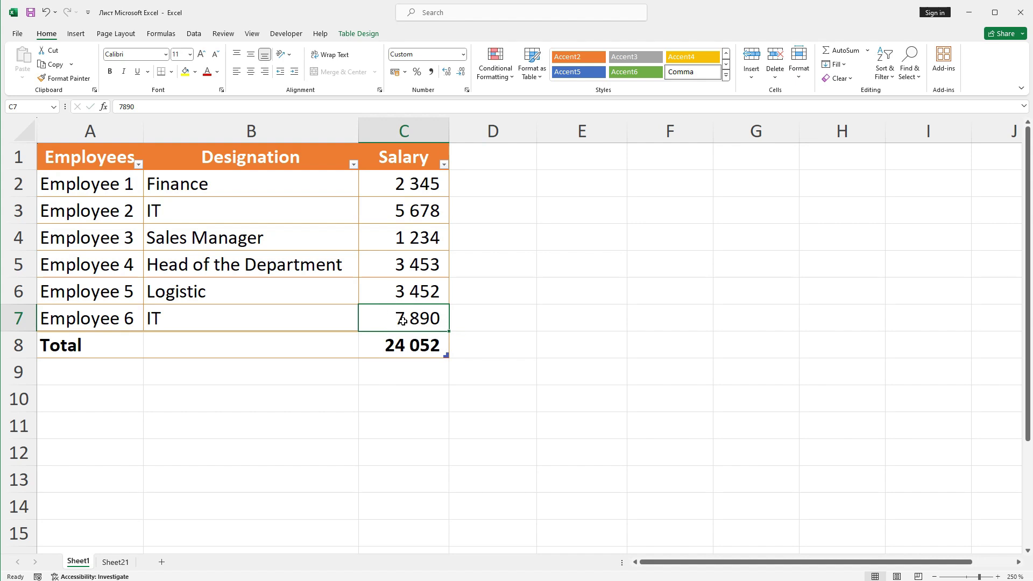
left_click(399, 211)
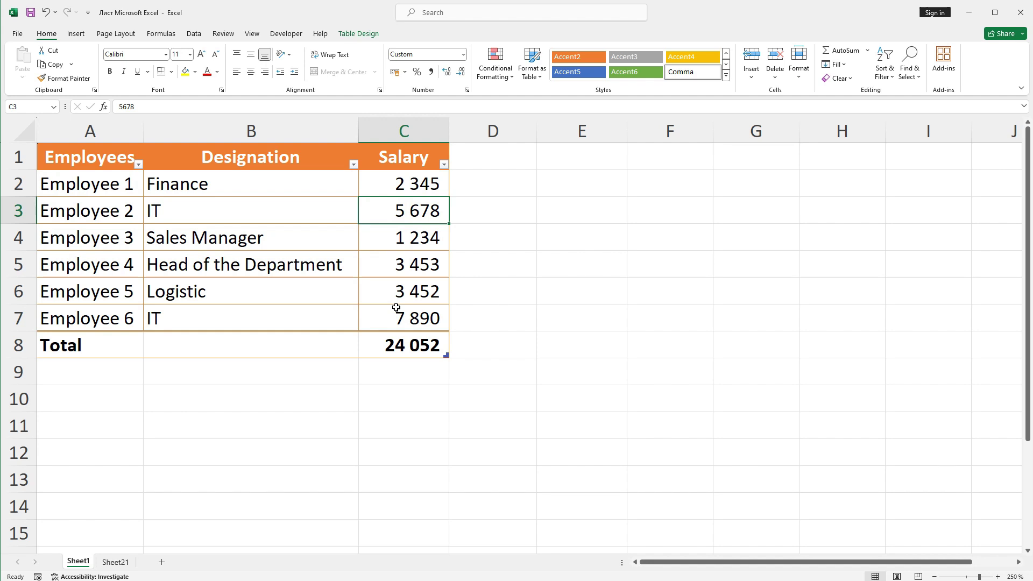
left_click_drag(394, 182, 393, 310)
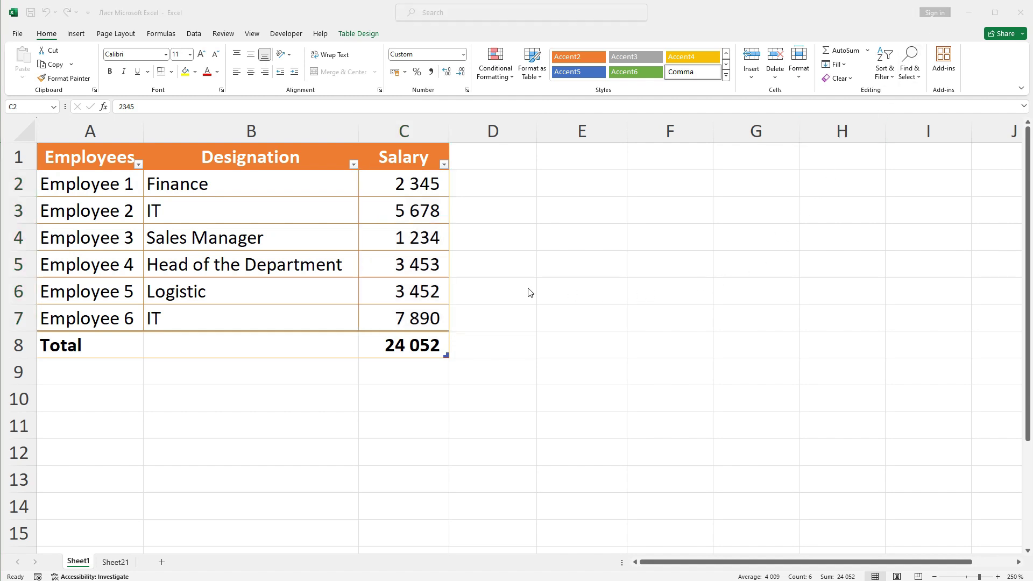
left_click(373, 184)
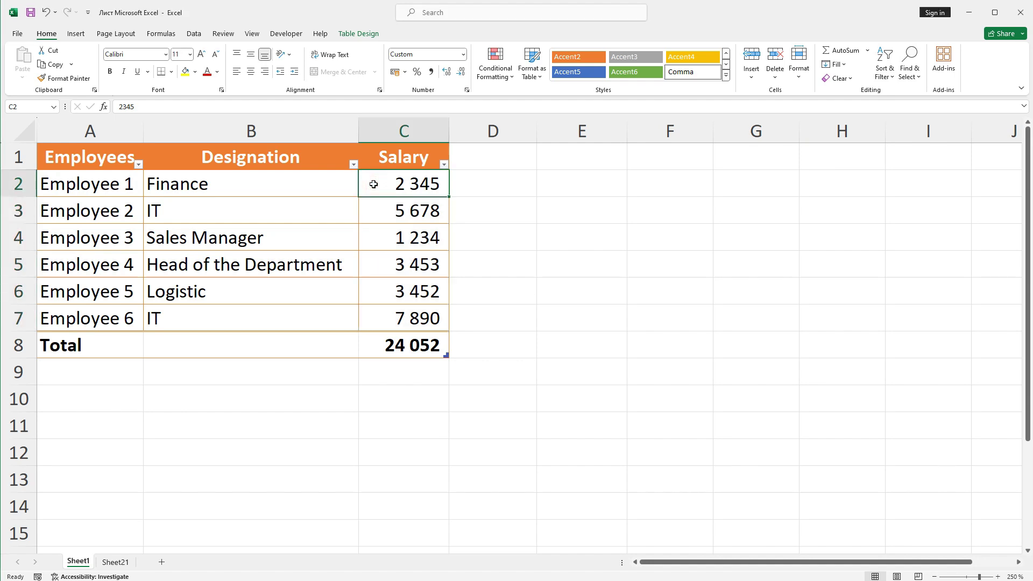
- Insert a table column before Salary and change its header to "Date of Joining"
left_click(384, 134)
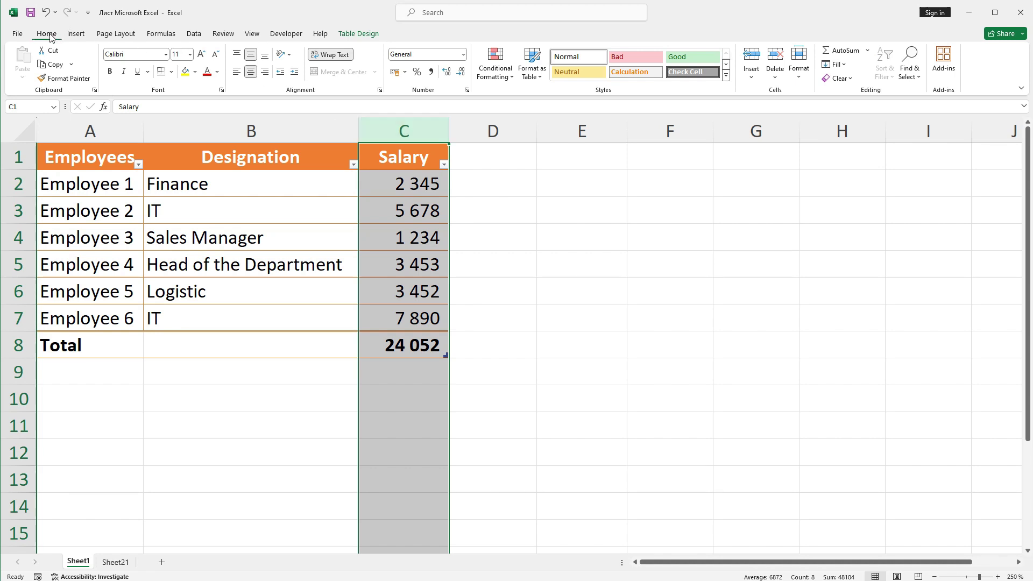
left_click(752, 57)
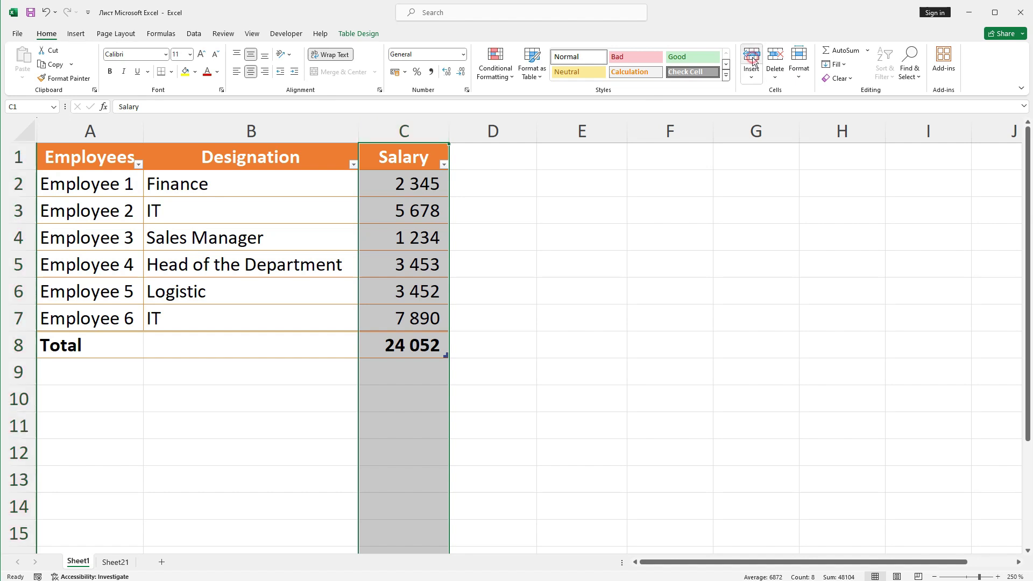
left_click(443, 158)
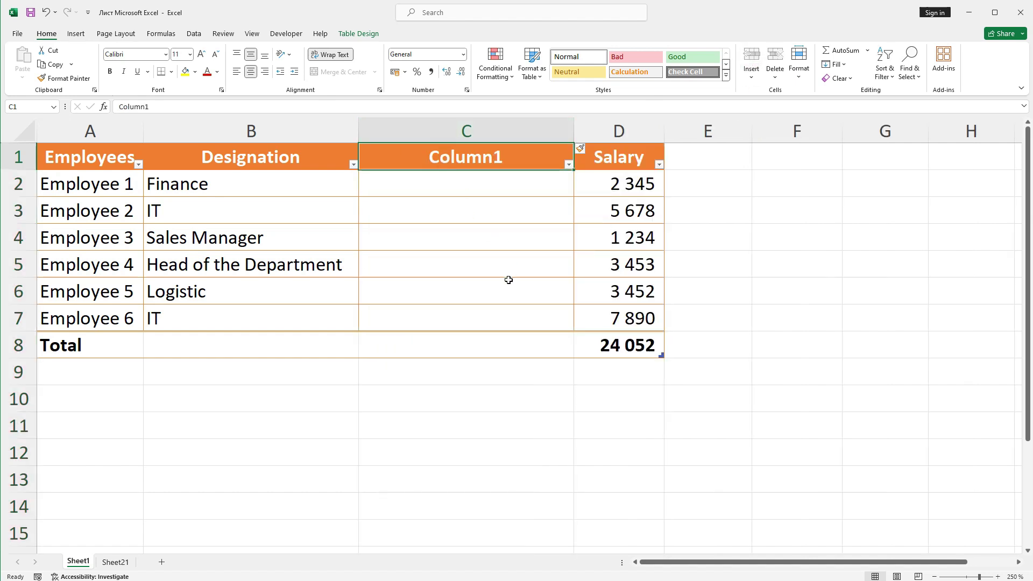
double_click(447, 158)
left_click_drag(430, 158, 530, 150)
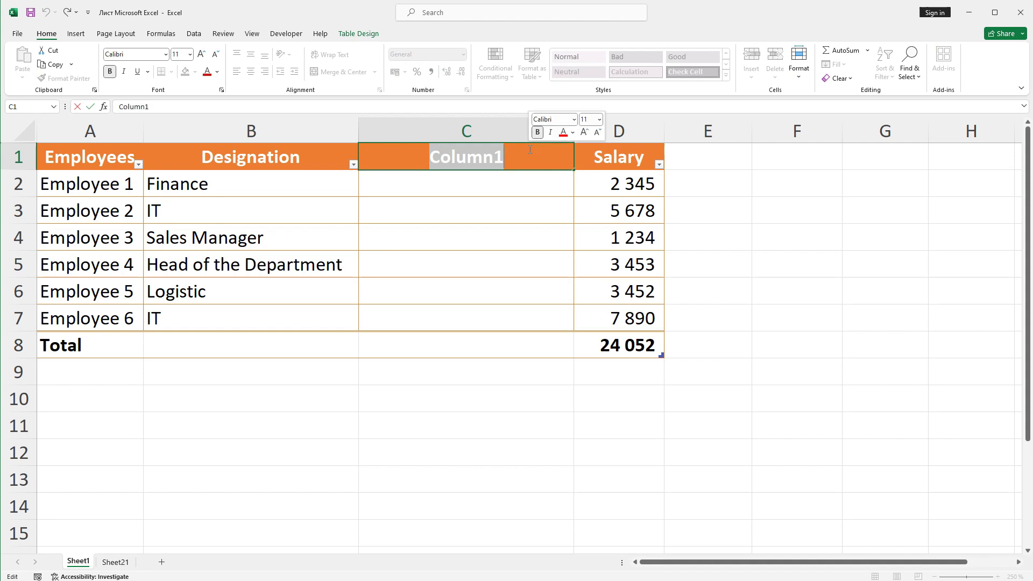
type("Date of Joining")
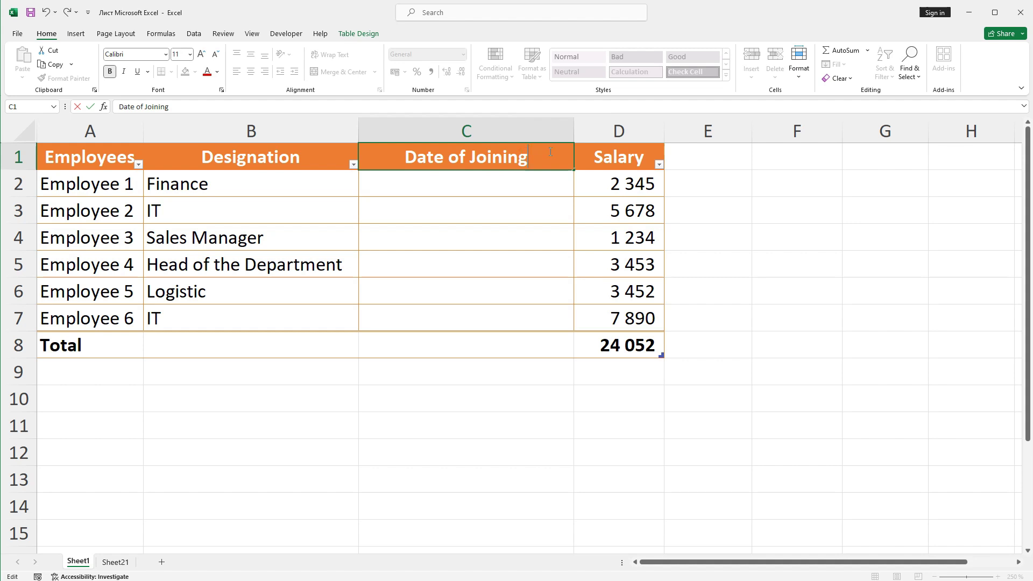
- Enter the date 21/12/2021 in C2 and fill the date series down to C7
left_click(535, 189)
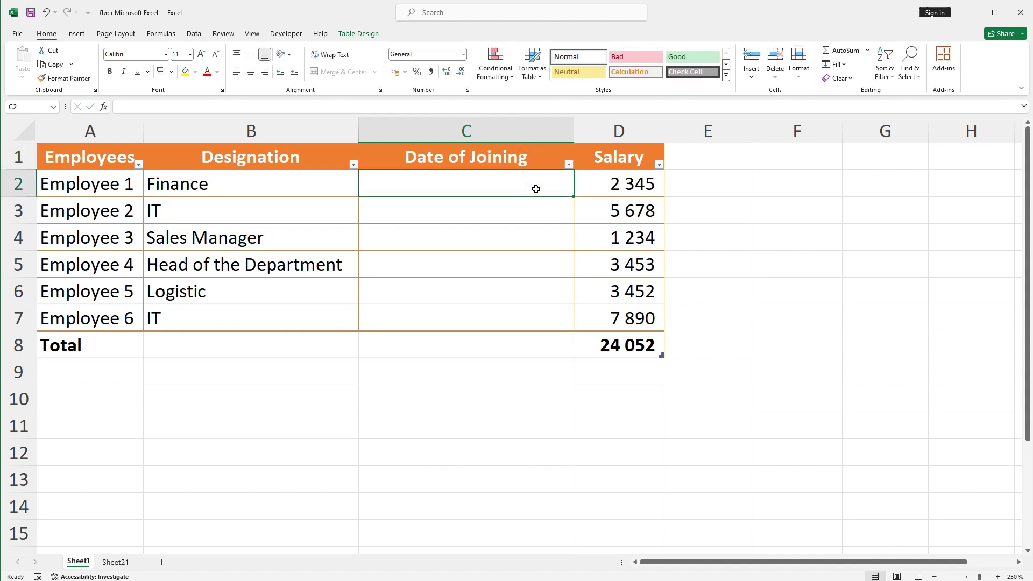
type("21")
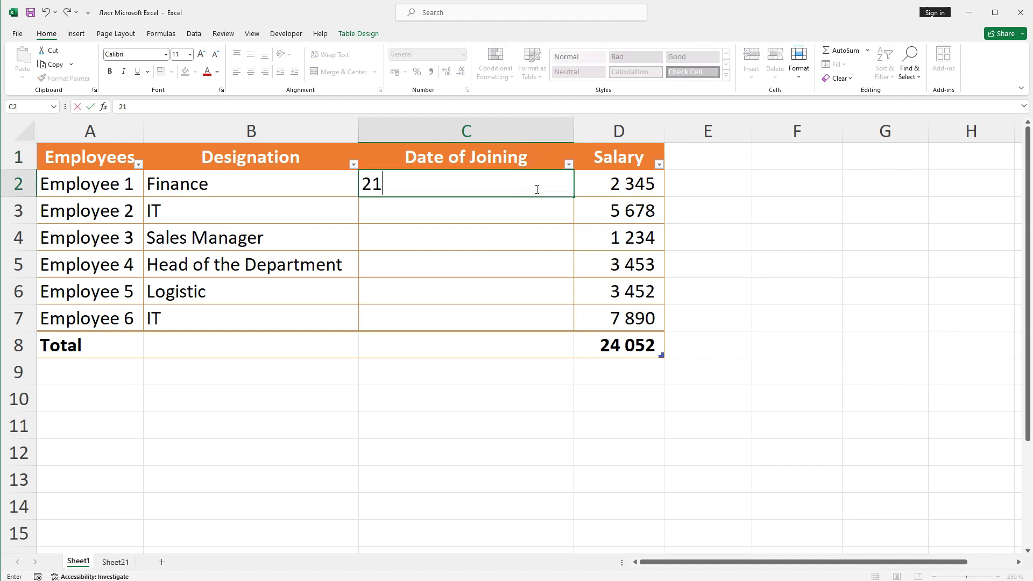
type("/12/2021")
key("Return")
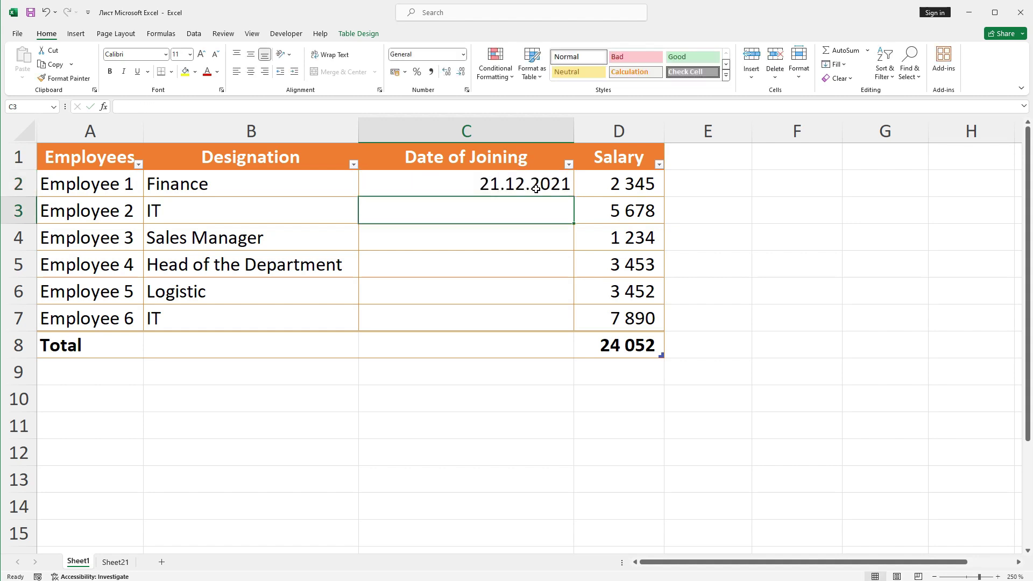
left_click(532, 185)
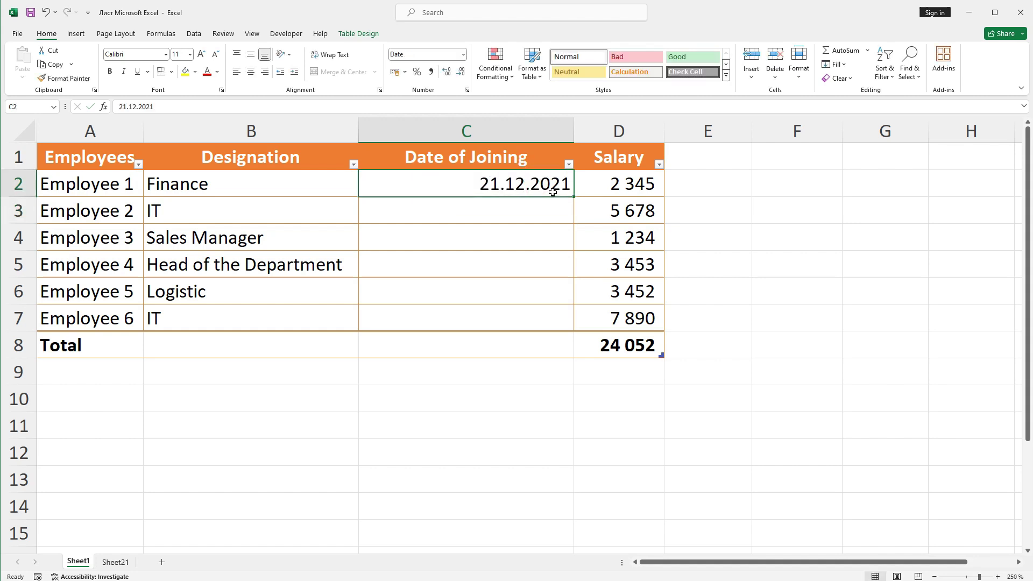
left_click_drag(573, 197, 564, 327)
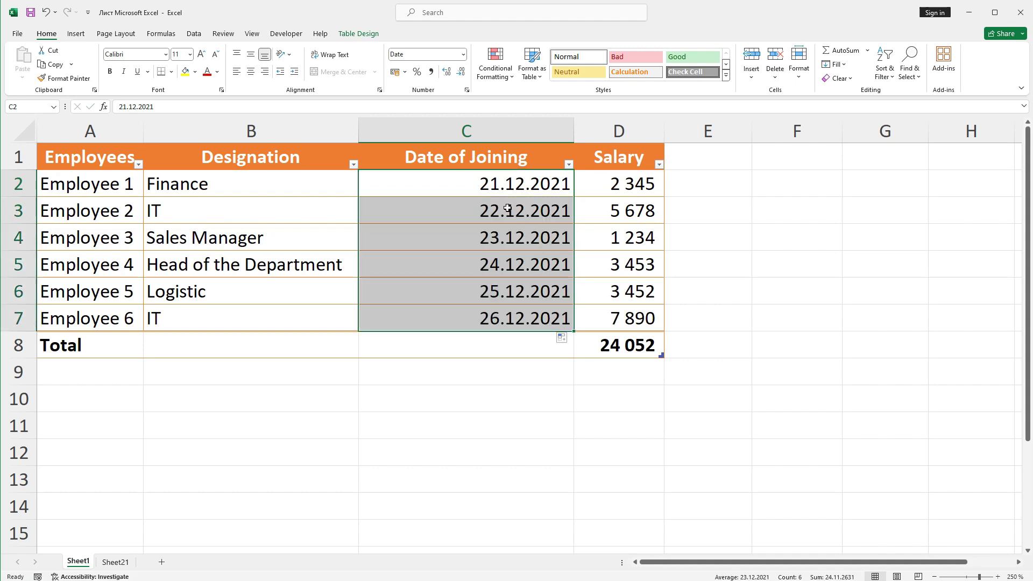
left_click(498, 212)
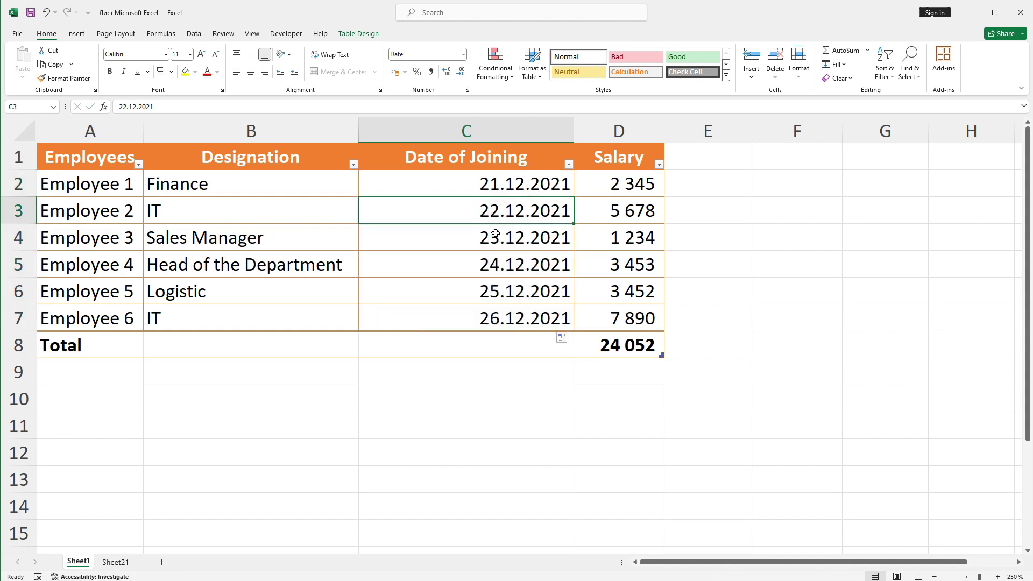
left_click(496, 237)
left_click(495, 265)
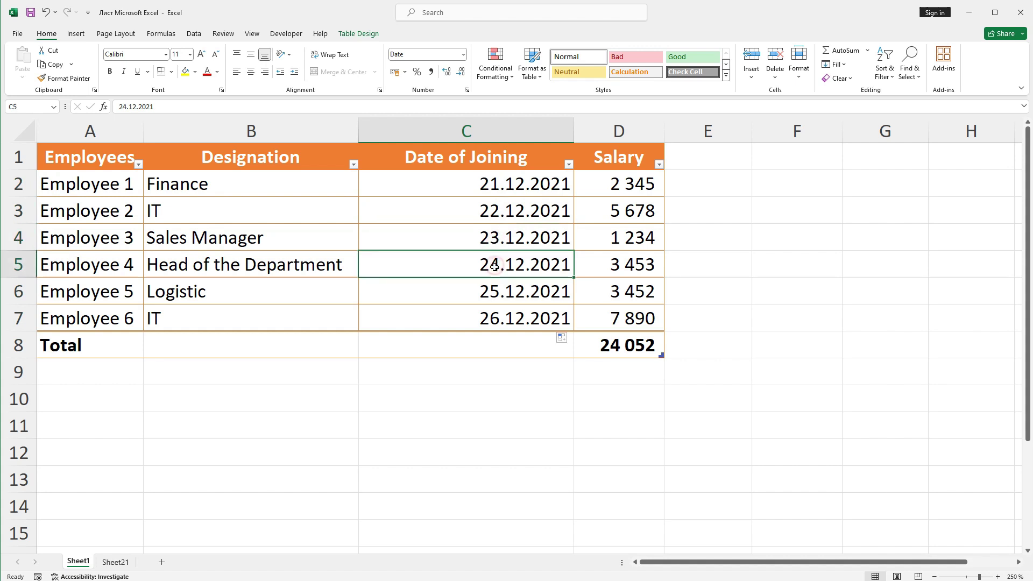
left_click(491, 186)
left_click(491, 210)
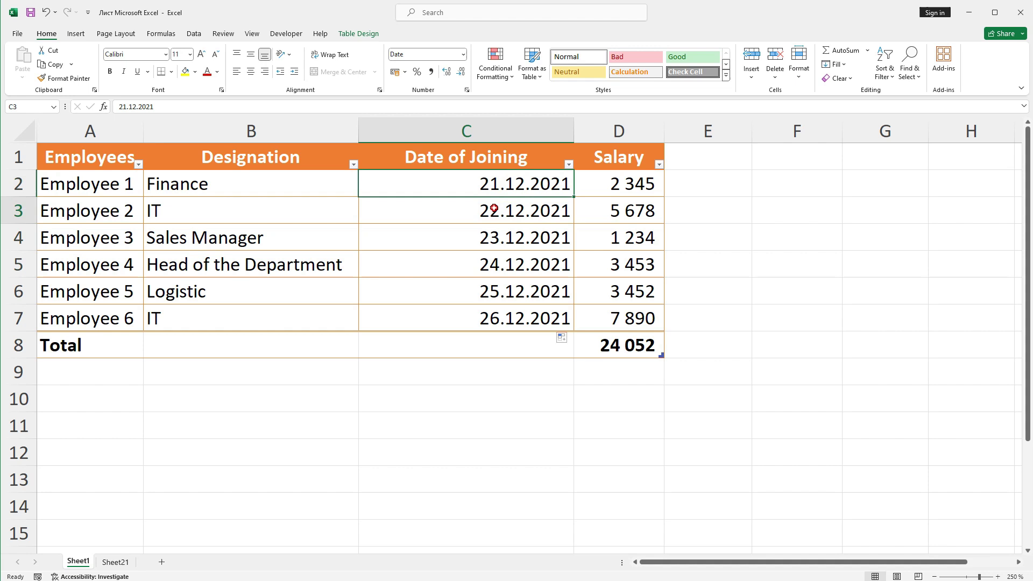
left_click(494, 237)
left_click(490, 383)
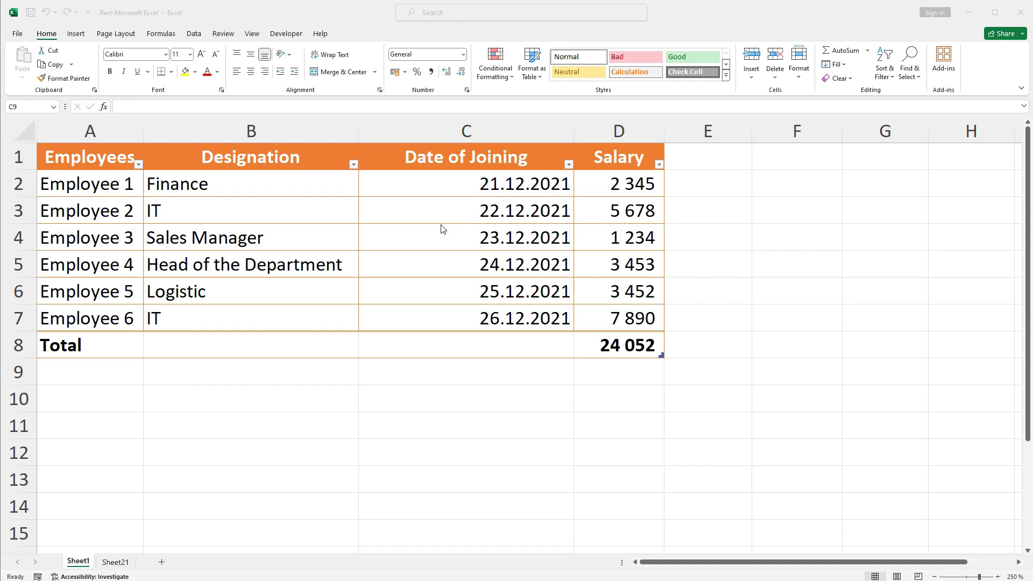
- Apply the green-yellow-red color scale conditional formatting to the salaries in D2:D7
left_click(615, 194)
left_click(615, 194)
left_click_drag(615, 194, 622, 317)
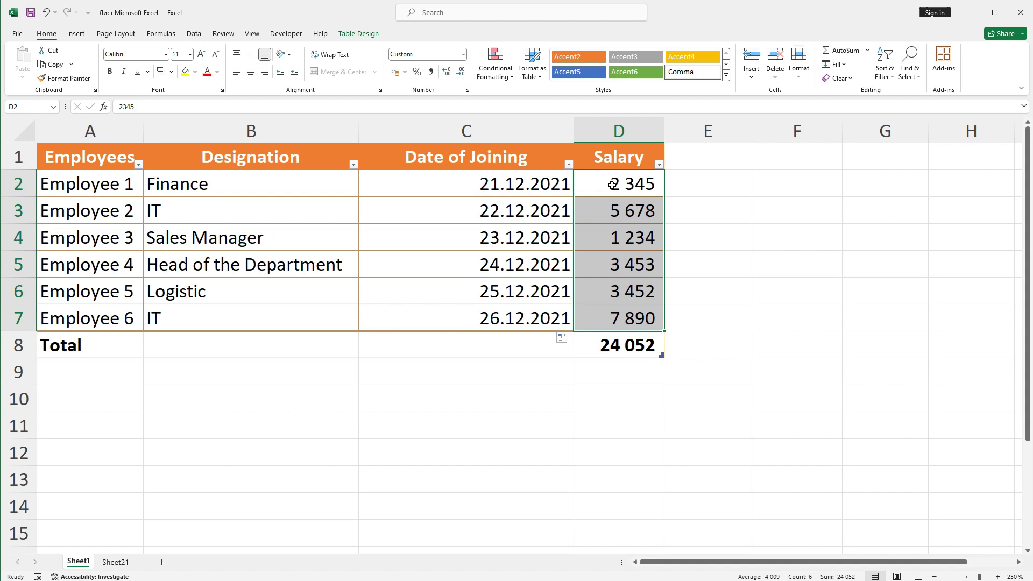
left_click_drag(611, 184, 614, 314)
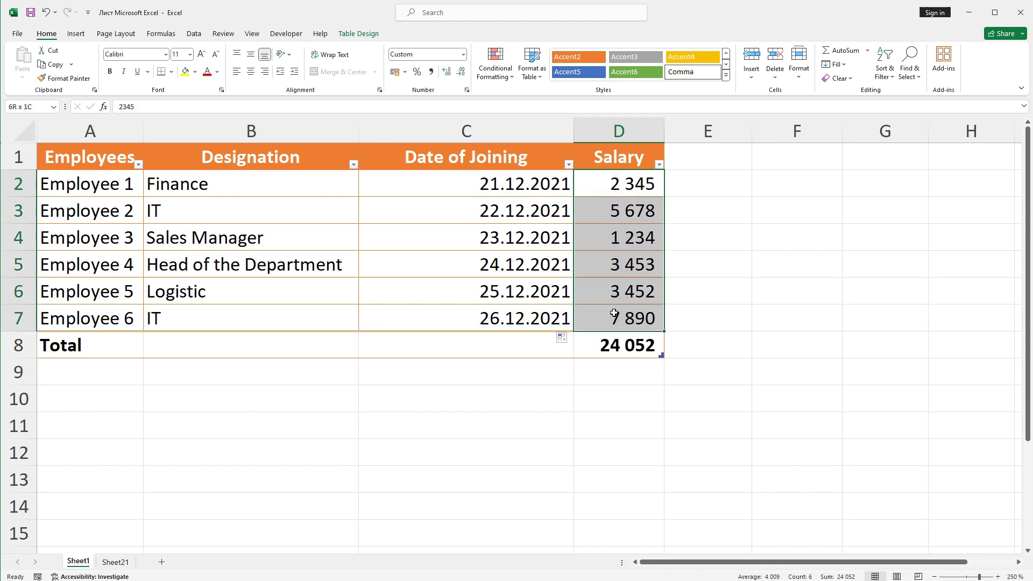
left_click(499, 77)
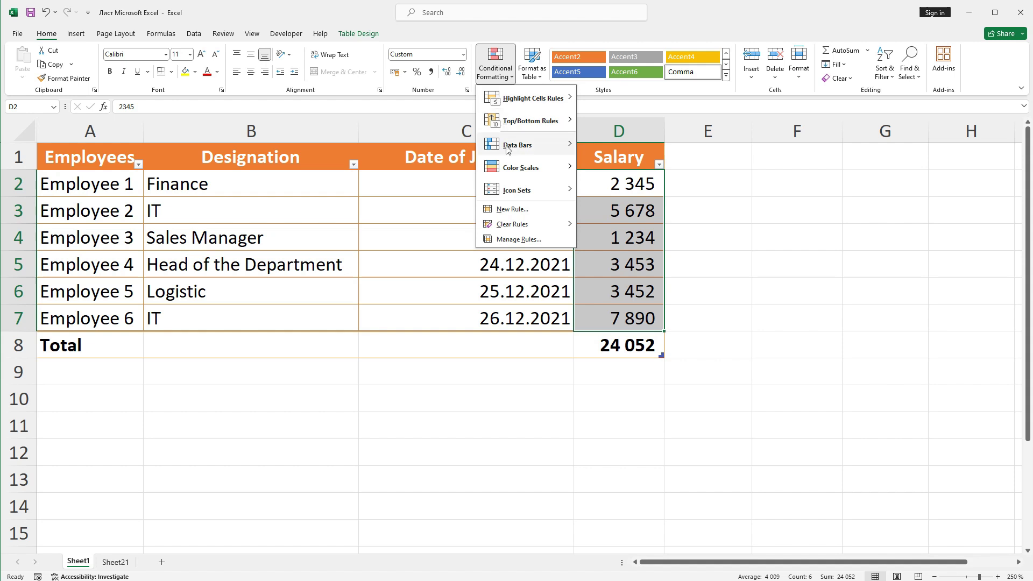
mouse_move(507, 167)
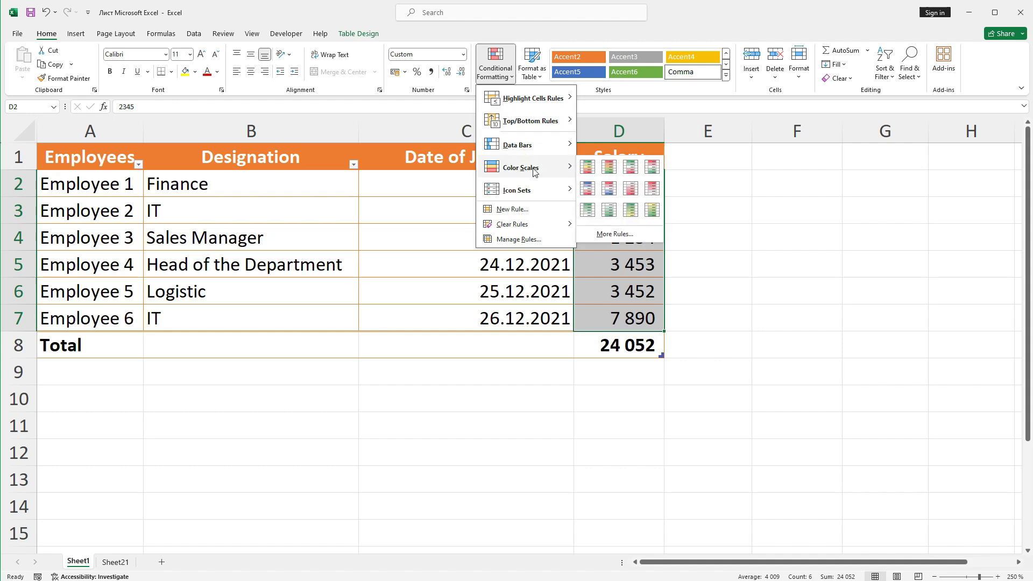
left_click(586, 170)
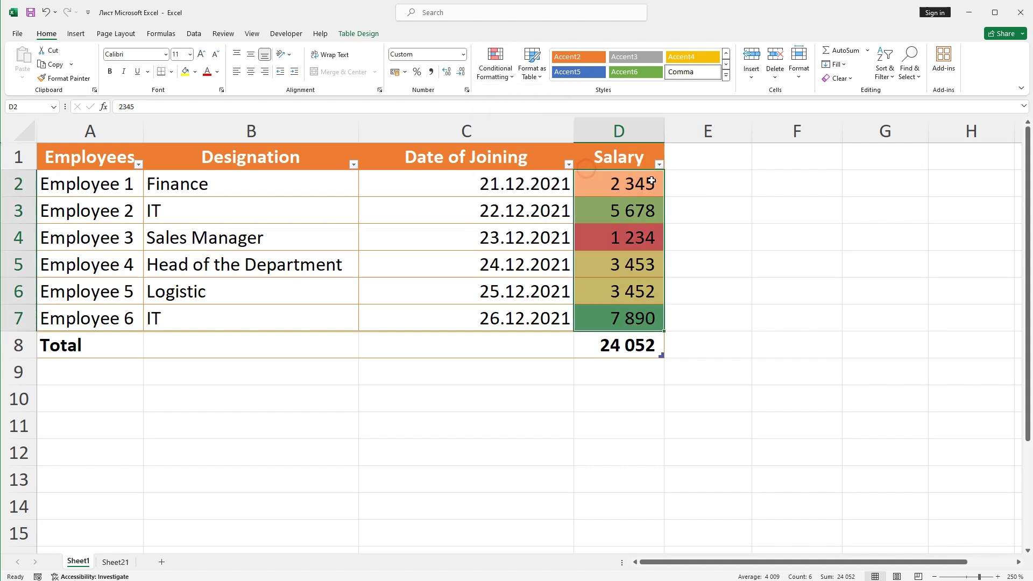
left_click(739, 322)
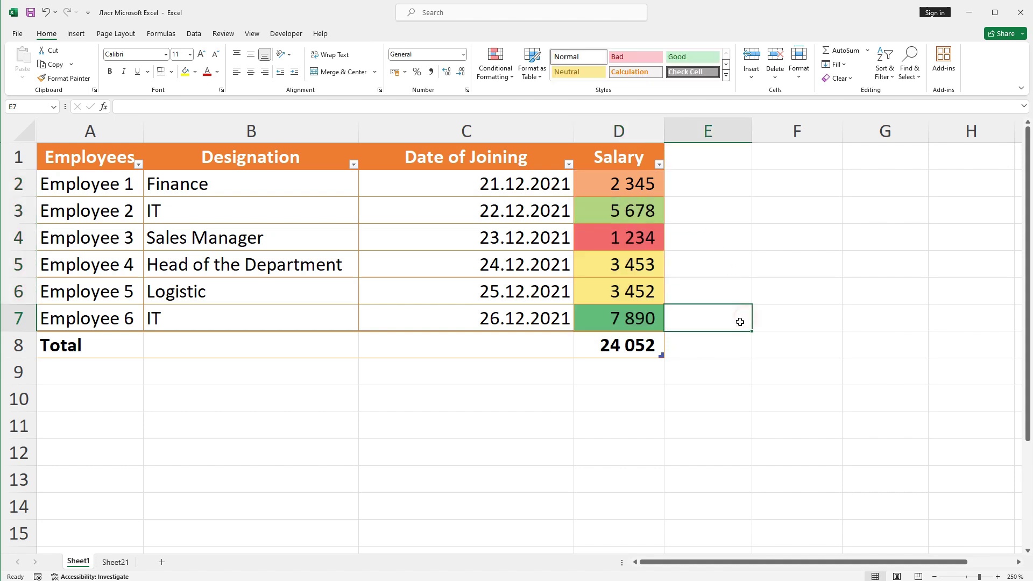
- Examine the color-coded salaries and compare the employee rows by the shade of their salary cells
left_click(626, 237)
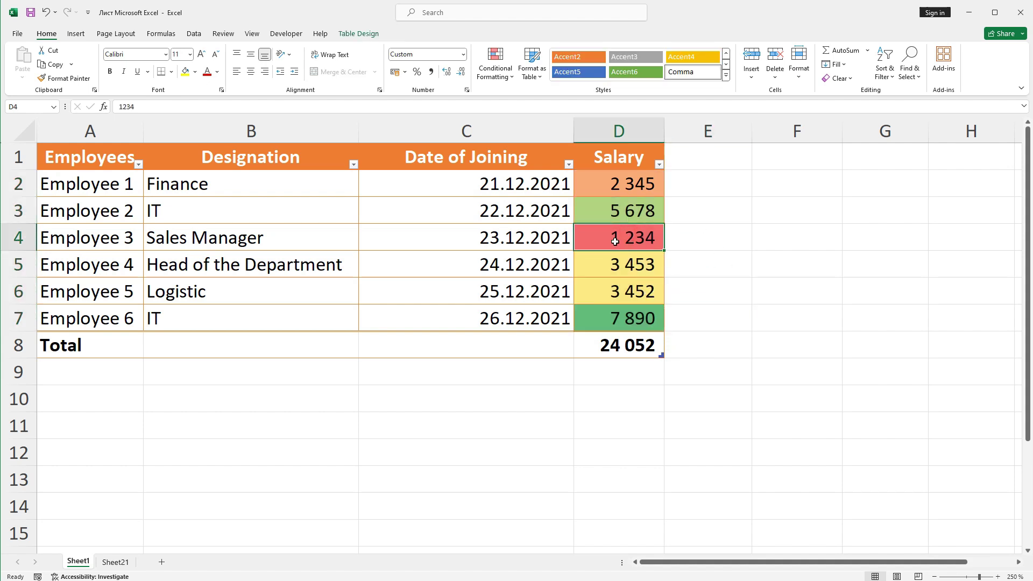
left_click(22, 237)
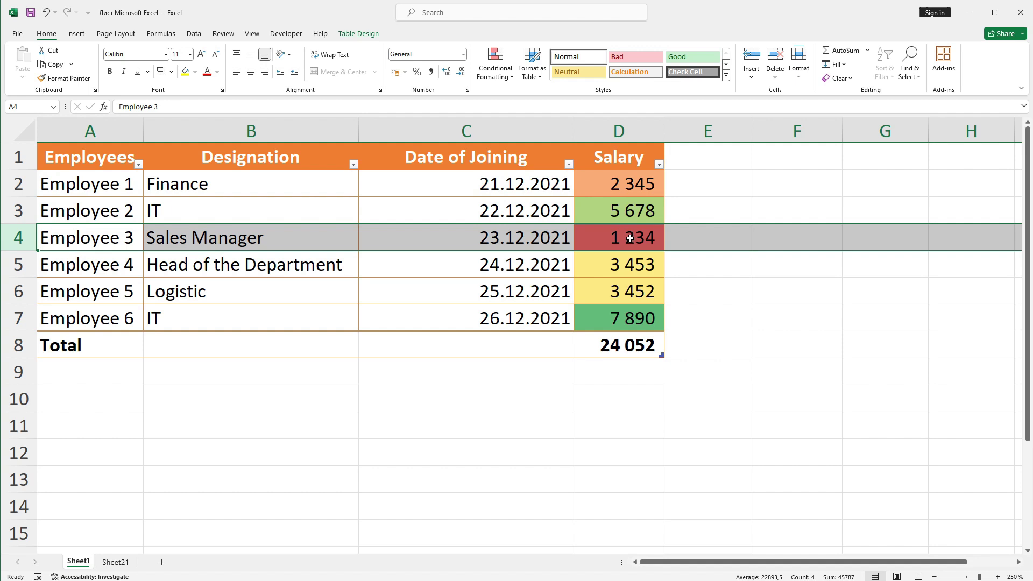
left_click(638, 266)
left_click_drag(638, 278, 640, 290)
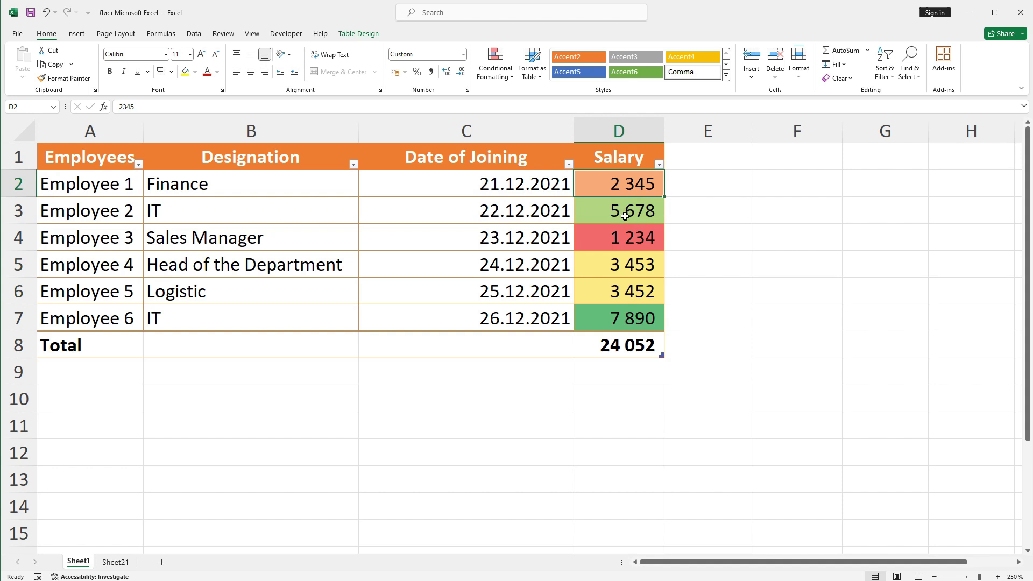
left_click(638, 320)
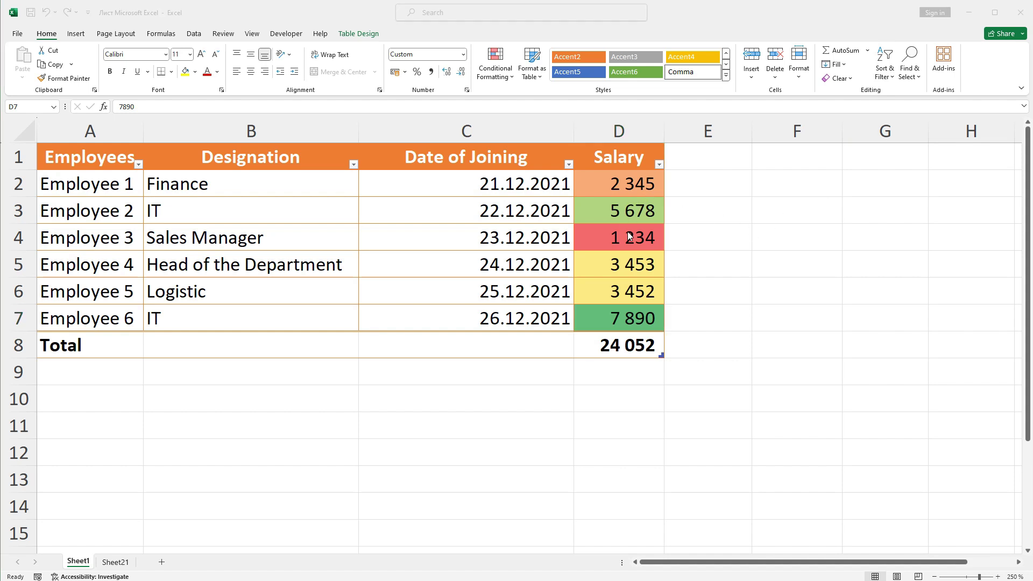
left_click(72, 242)
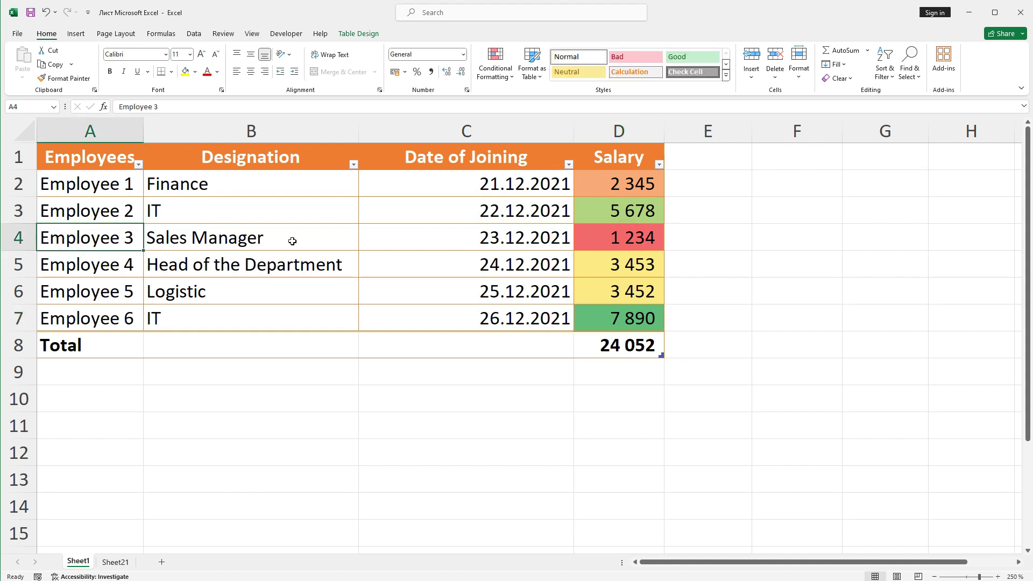
left_click(613, 239)
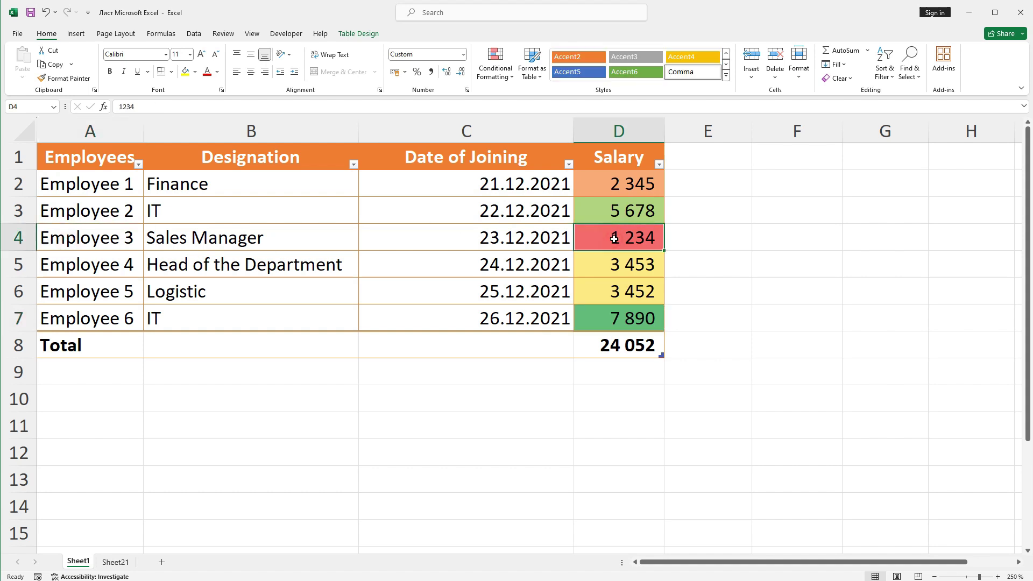
left_click(20, 321)
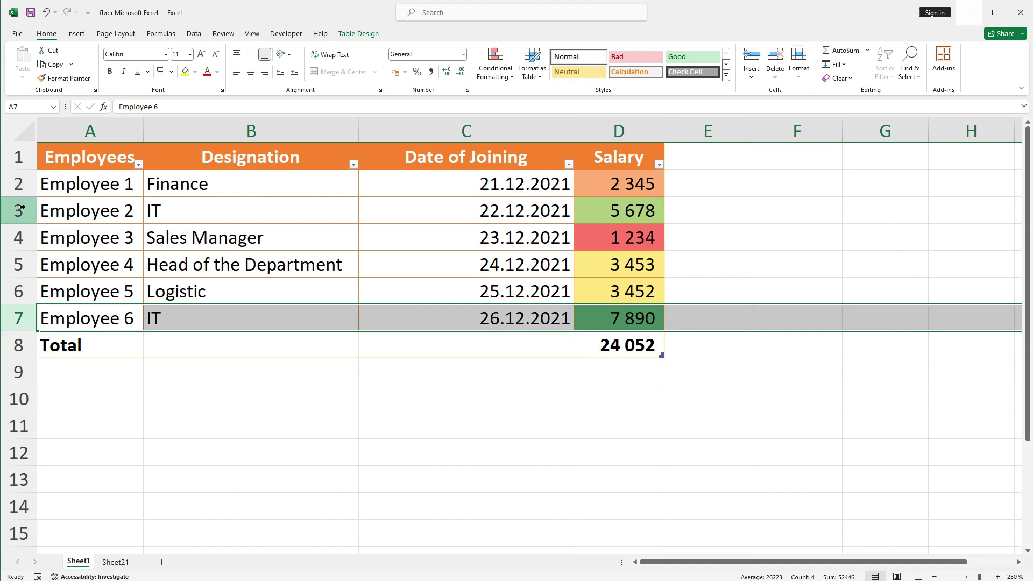
left_click_drag(24, 183, 26, 245)
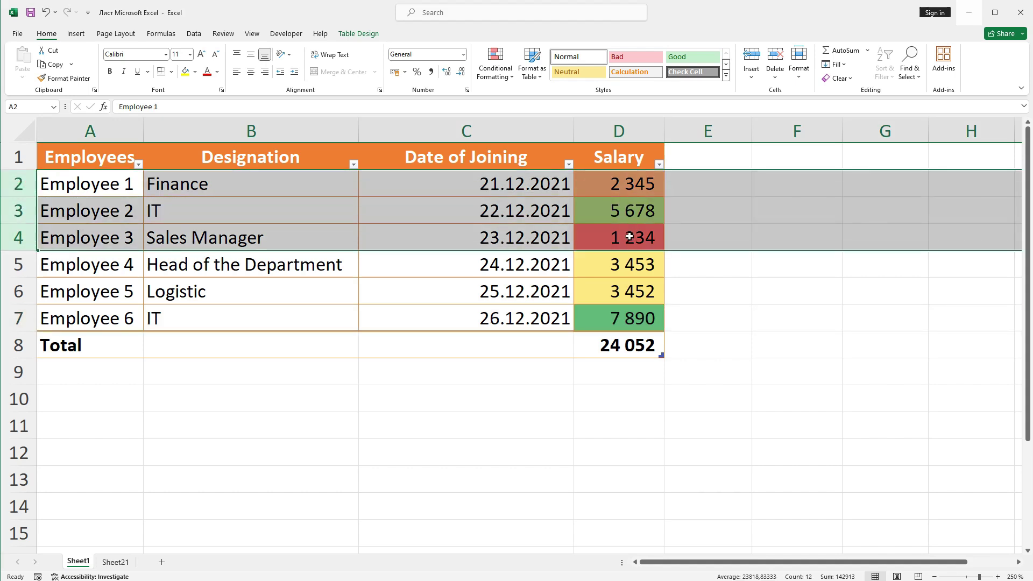
- Add the first three salaries in D10 with the formula =D2+D3+D4 and check it against the cells D2:D4
left_click(618, 397)
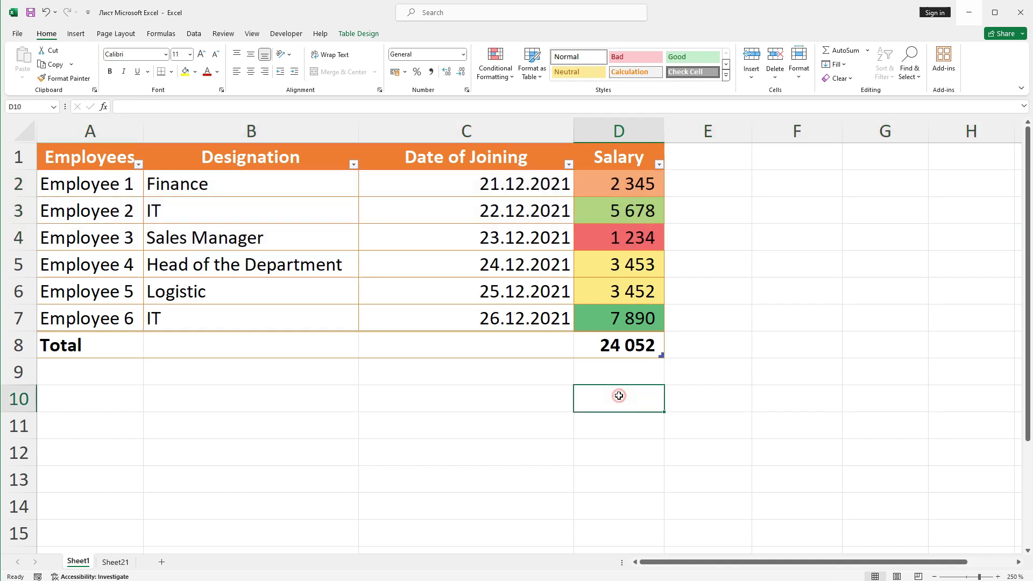
type("=")
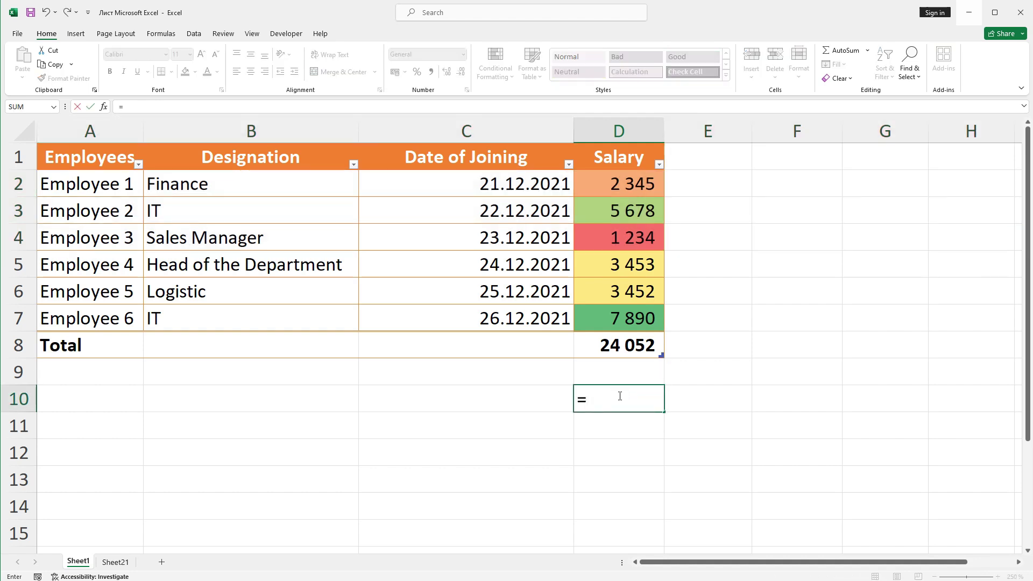
left_click(608, 185)
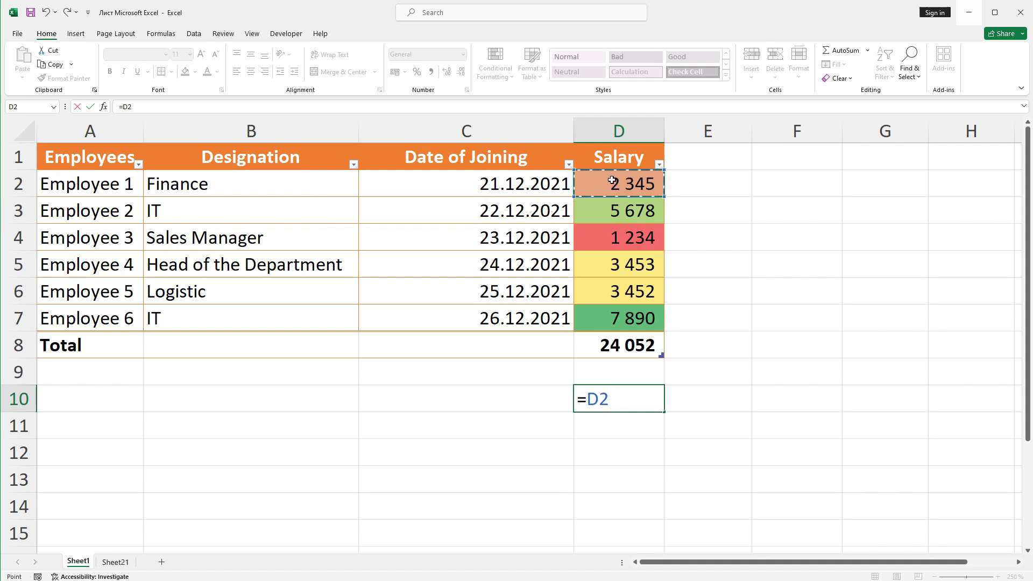
type("+")
left_click(622, 211)
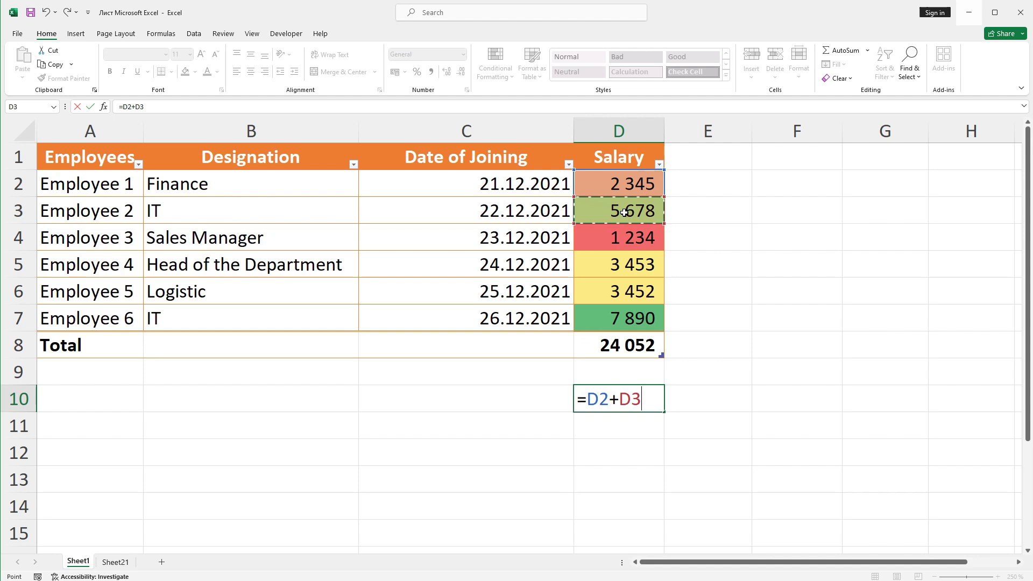
type("+")
left_click(623, 239)
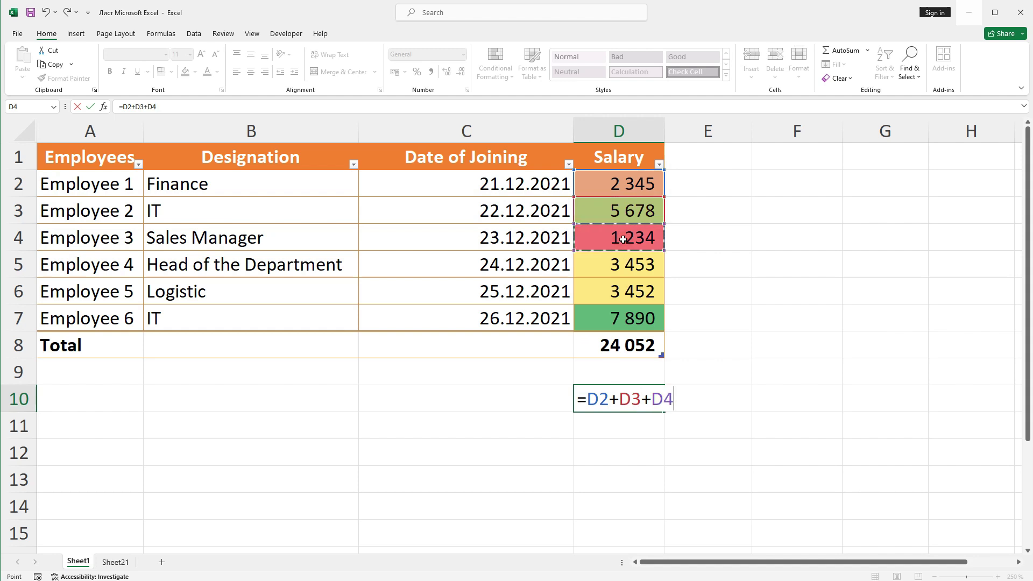
key("Return")
left_click(627, 397)
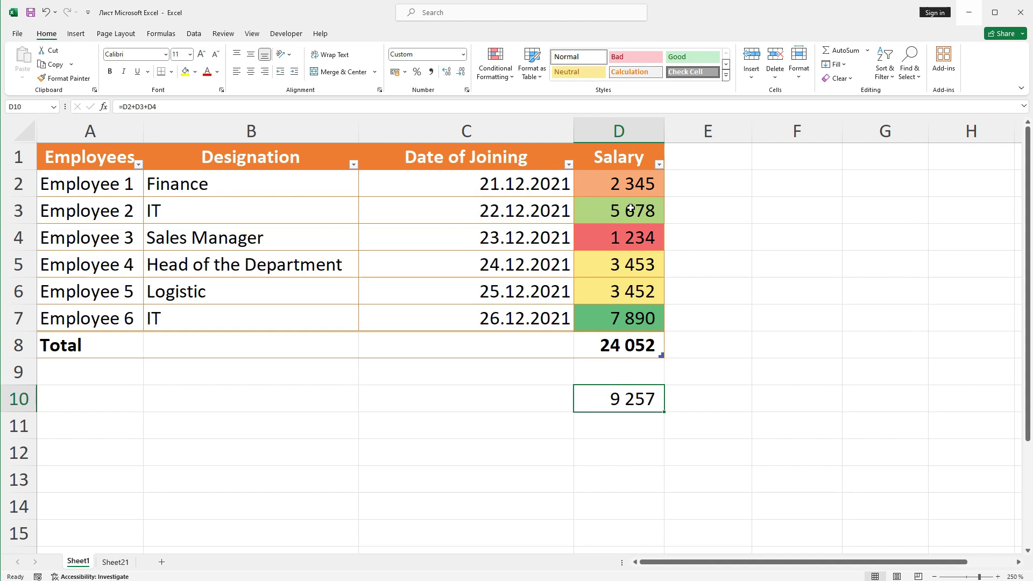
left_click_drag(629, 183, 630, 236)
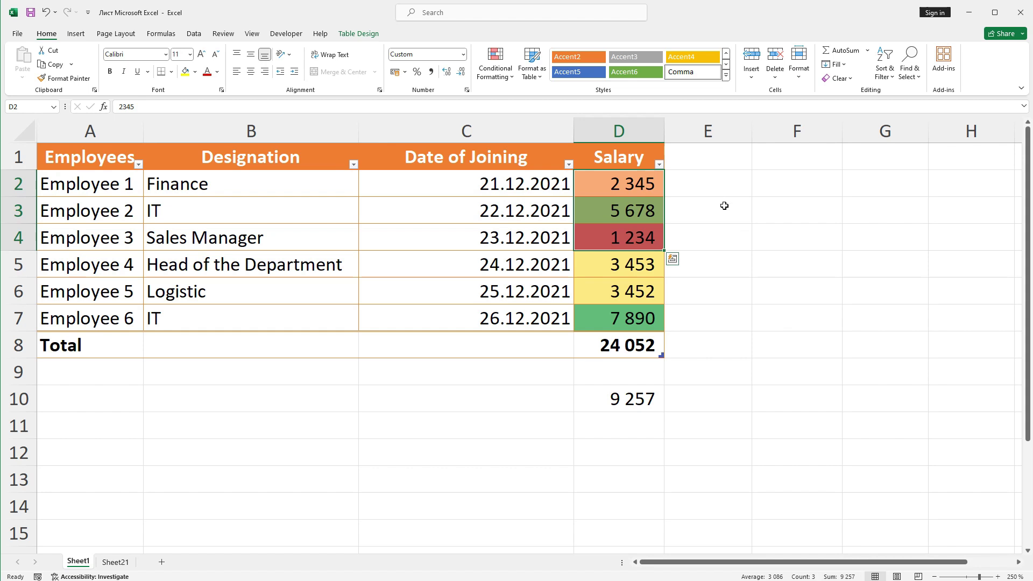
left_click(637, 404)
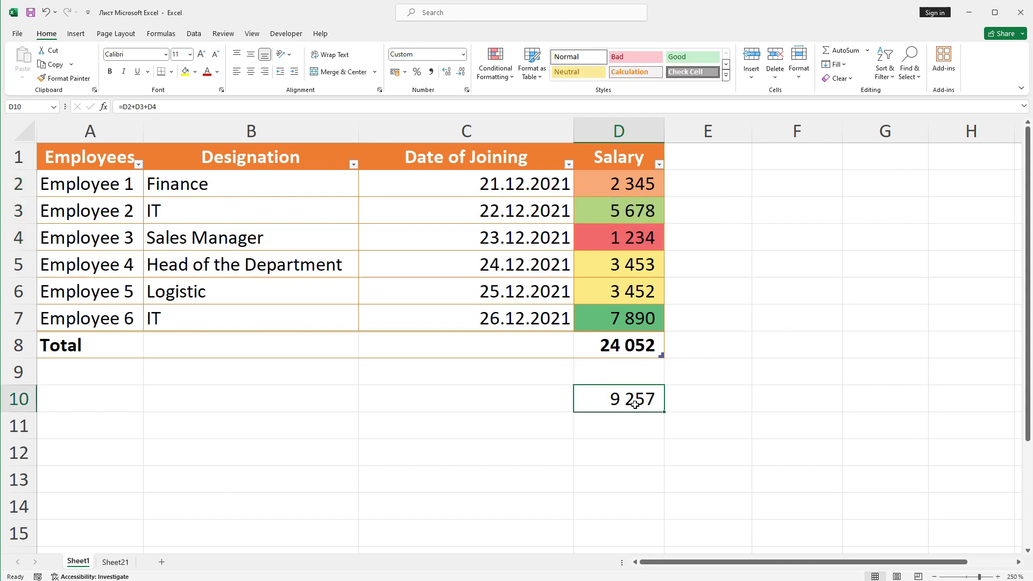
- Add the same three salaries in E10 with the function formula =SUM(D2:D4)
left_click(679, 399)
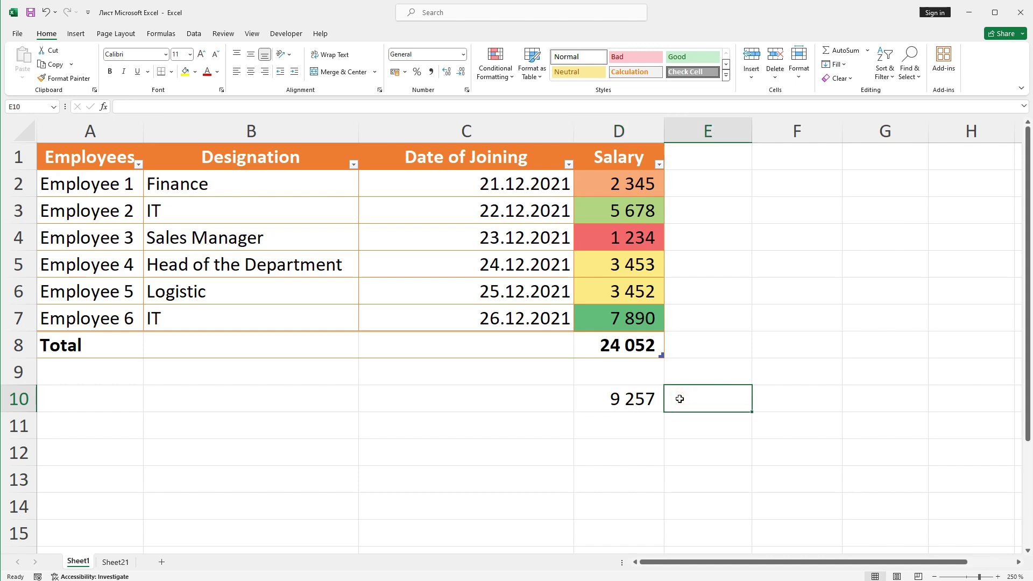
type("=")
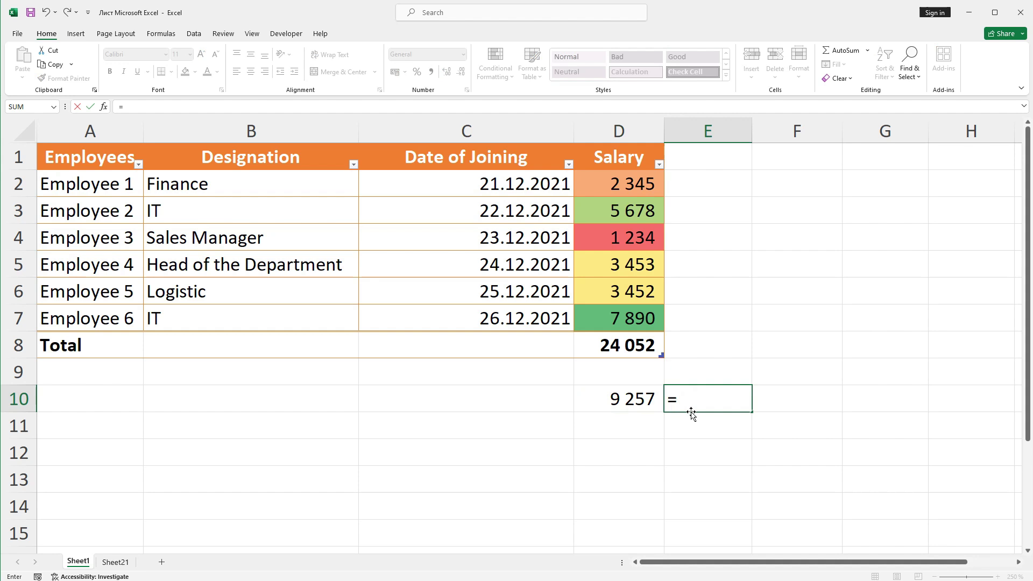
type("sum")
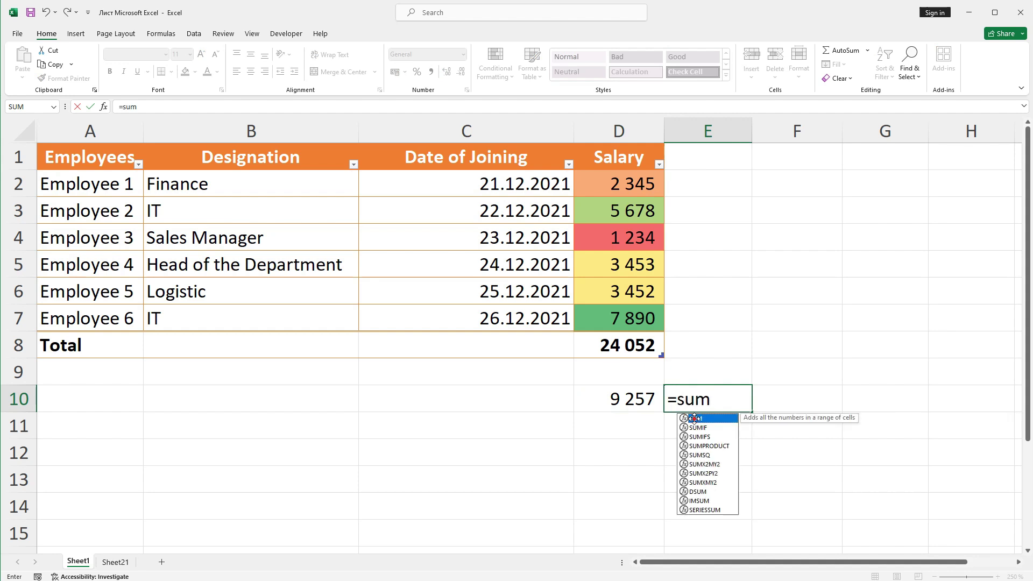
double_click(694, 418)
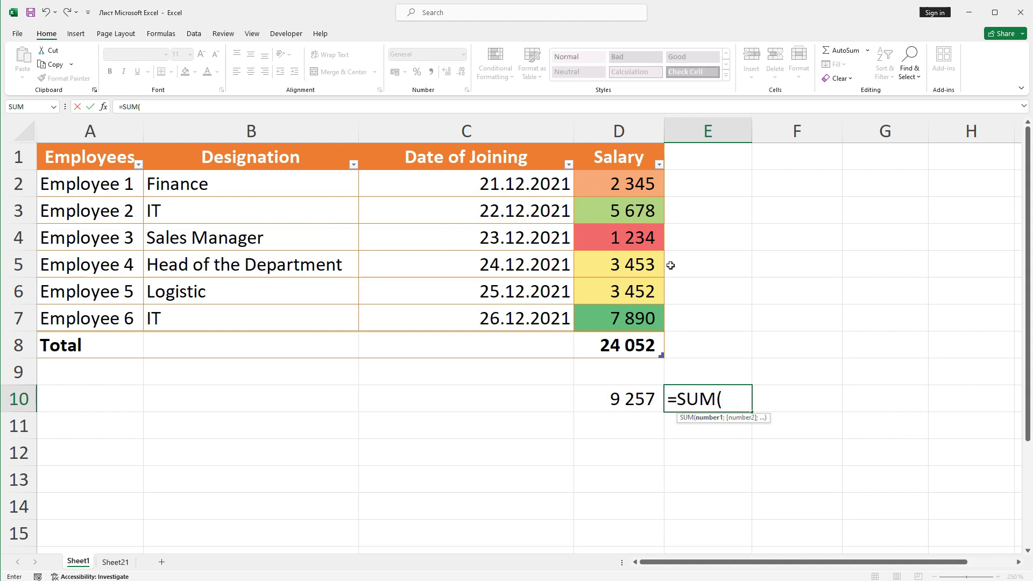
left_click_drag(630, 180, 633, 233)
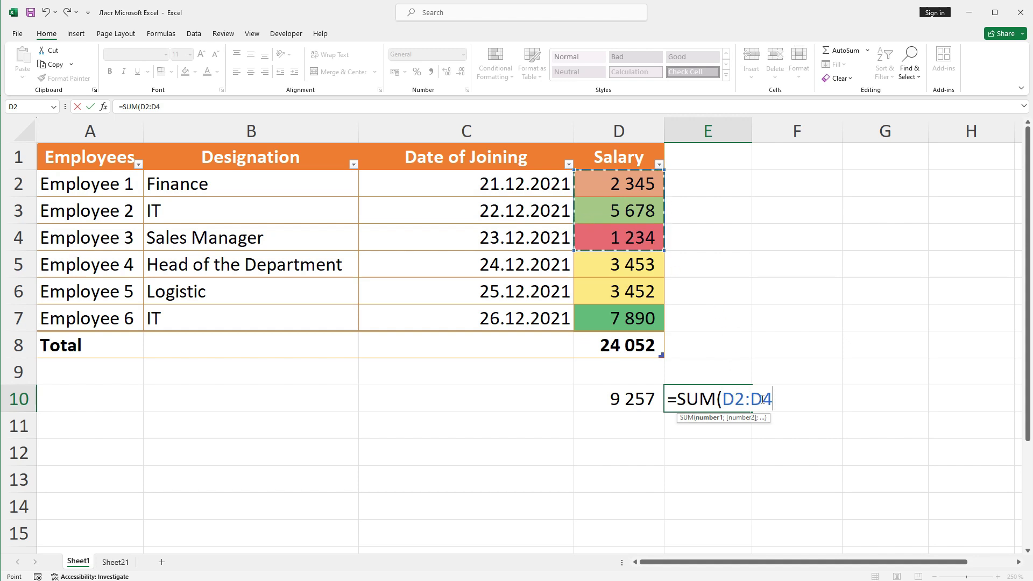
type(")")
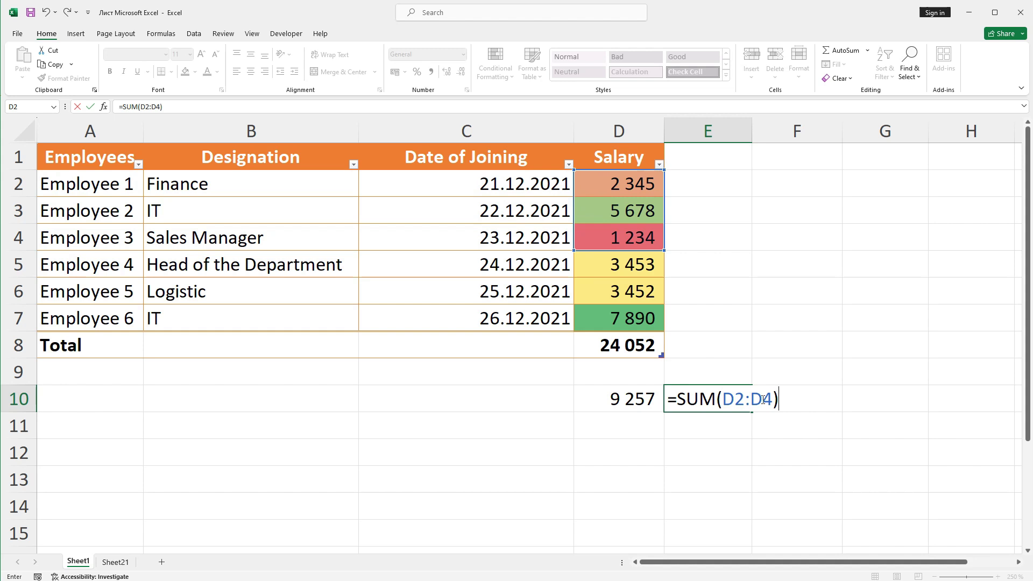
key("Return")
left_click(747, 408)
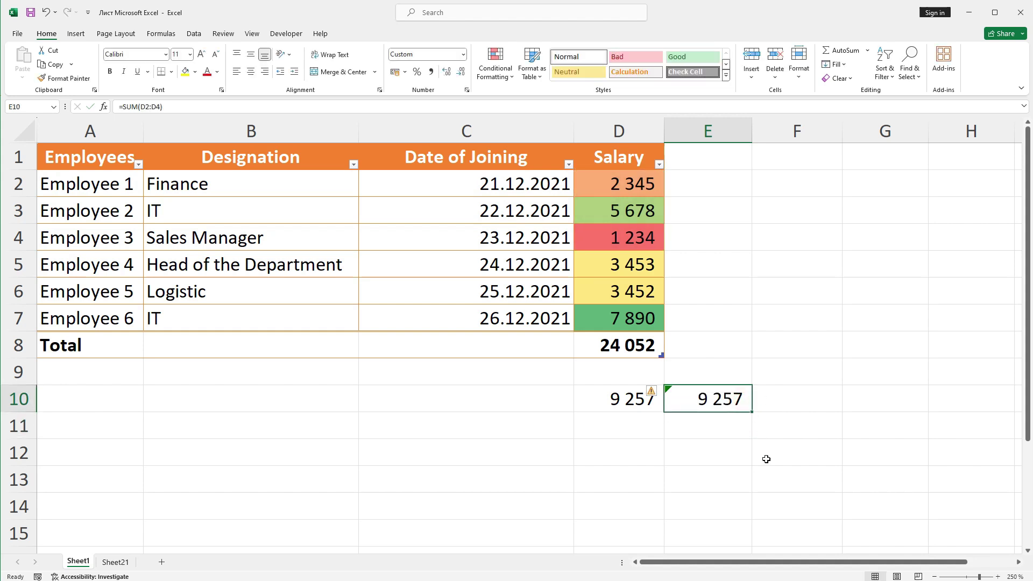
- Recheck the summed salaries in D2:D4 and look at the calculations offered by AutoSum
left_click_drag(620, 184, 621, 235)
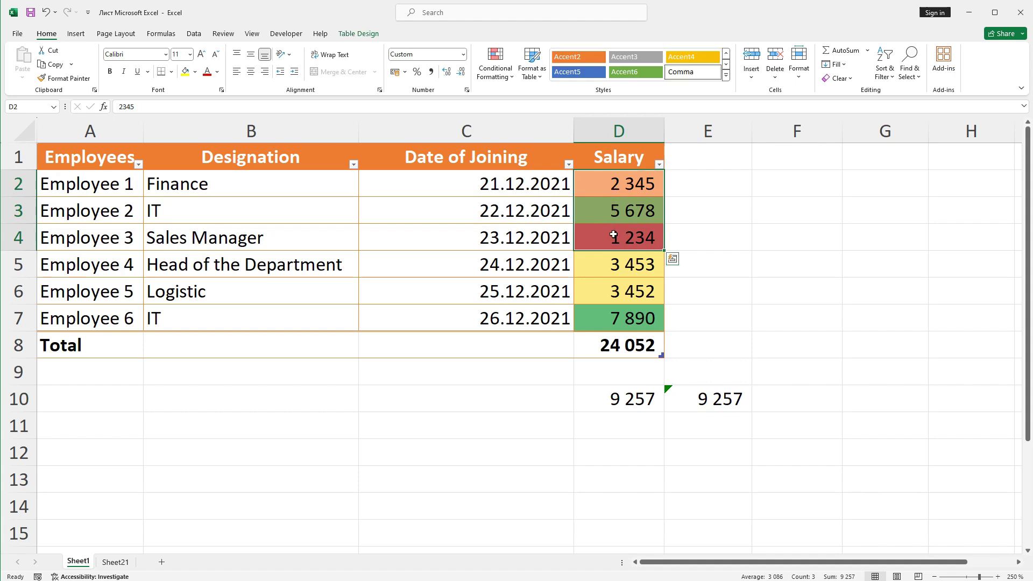
left_click(957, 2)
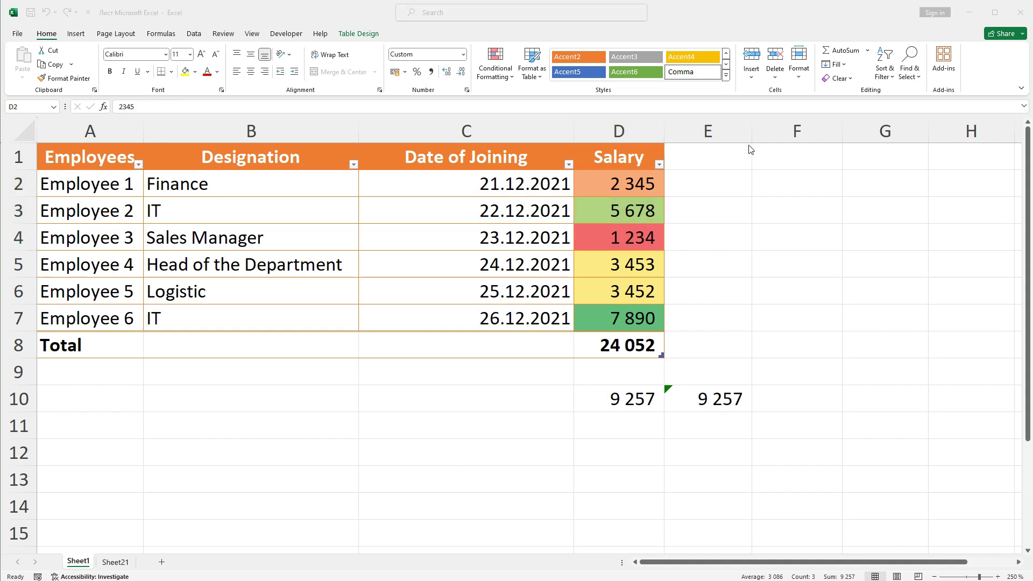
left_click(161, 33)
left_click(162, 34)
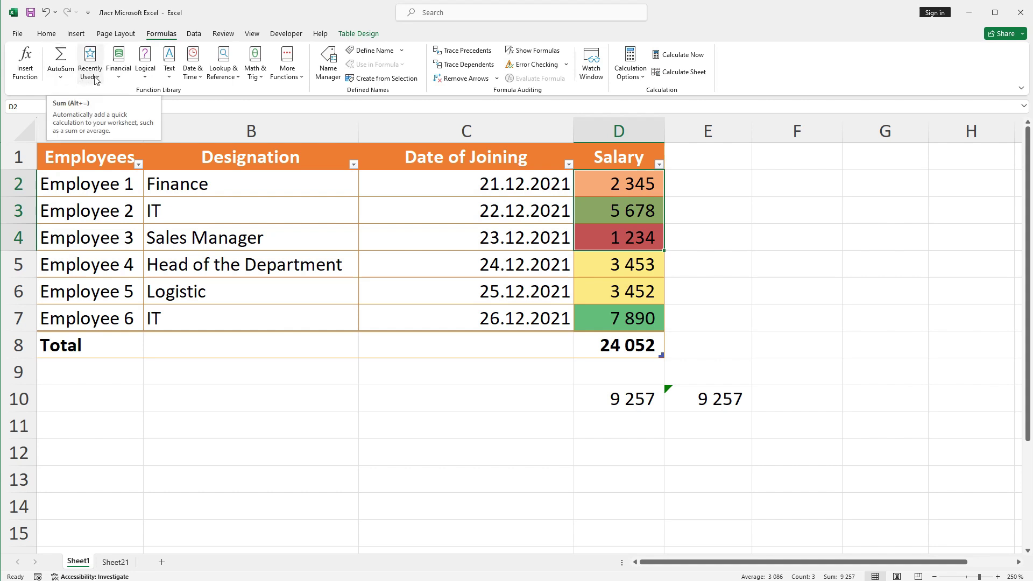
left_click(61, 80)
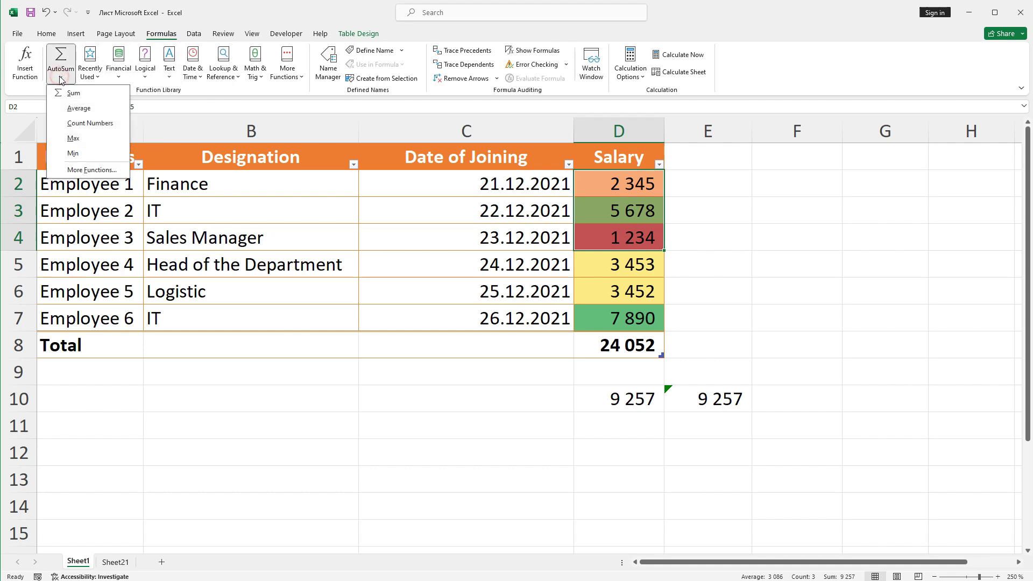
- Delete the two sums in D10:E10 below the table
left_click(613, 350)
left_click_drag(613, 398, 694, 398)
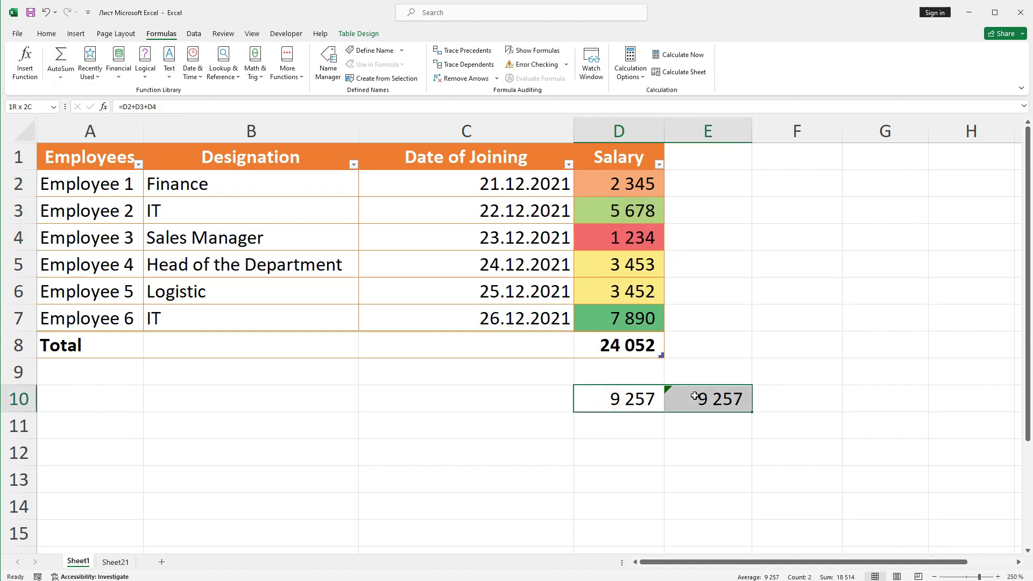
key("Delete")
- Insert an AutoSum Sum in D9 that adds the Salary column's data together with its total row
left_click_drag(621, 182, 625, 347)
left_click(626, 373)
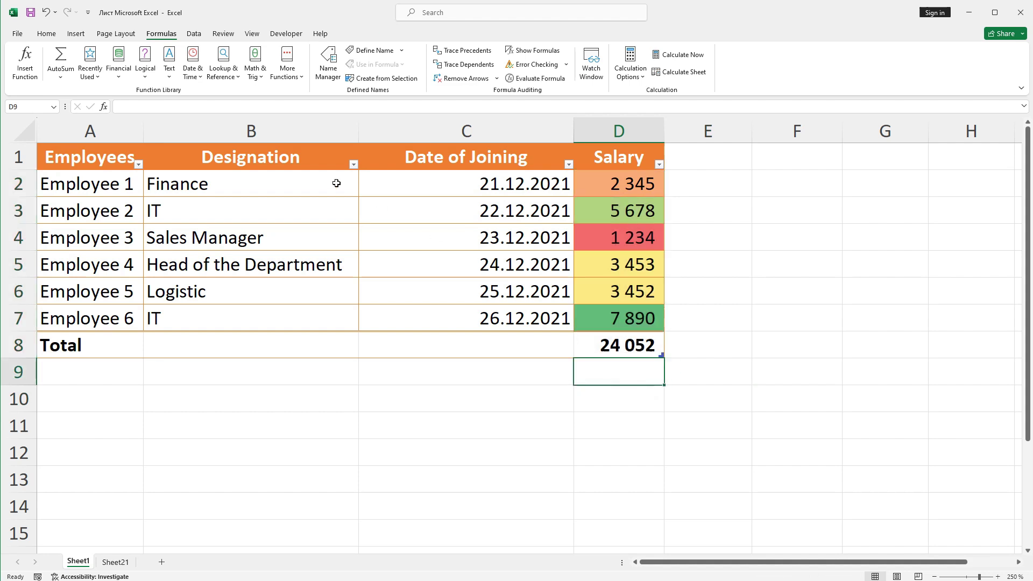
left_click(60, 77)
left_click(73, 93)
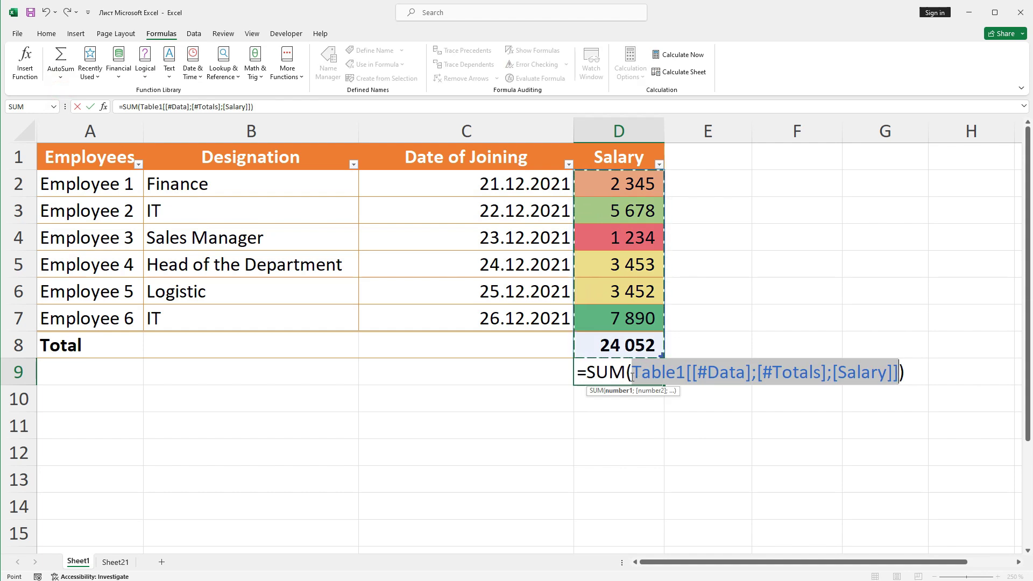
key("Return")
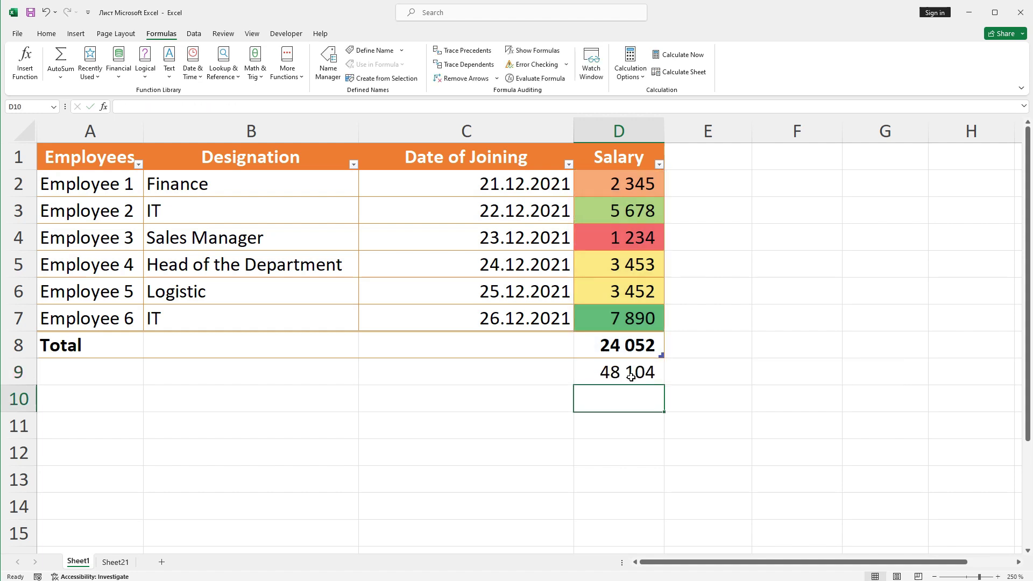
- Compare the D9 formula with the cells D2:D8 and clear D9
left_click(629, 370)
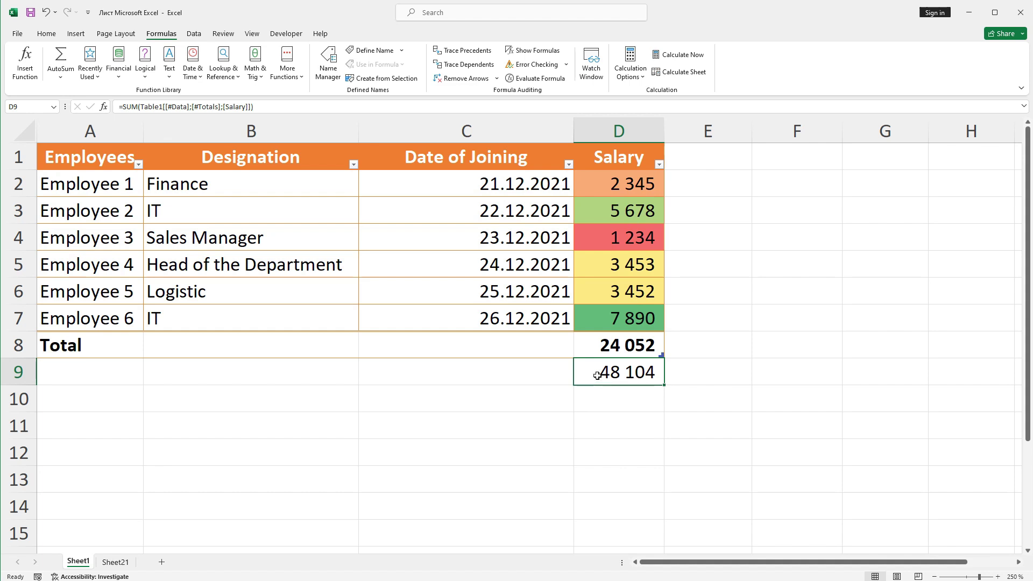
left_click(618, 188)
left_click_drag(618, 188, 623, 346)
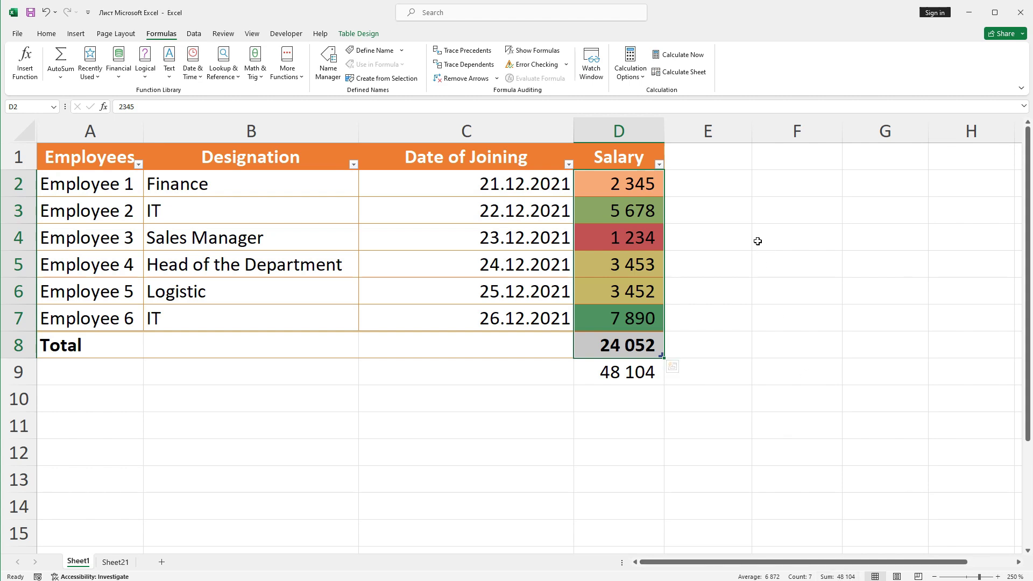
left_click(639, 373)
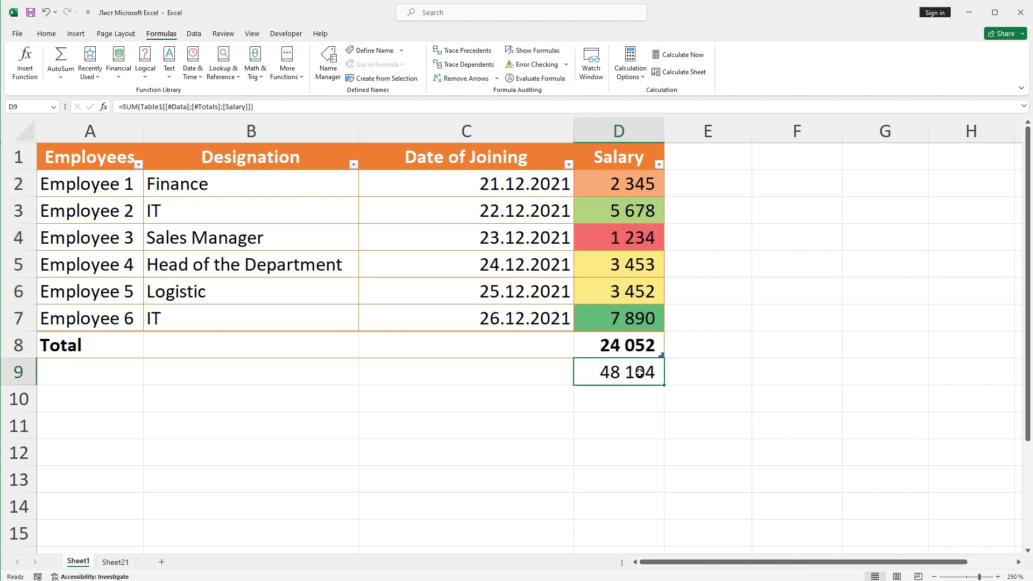
key("Delete")
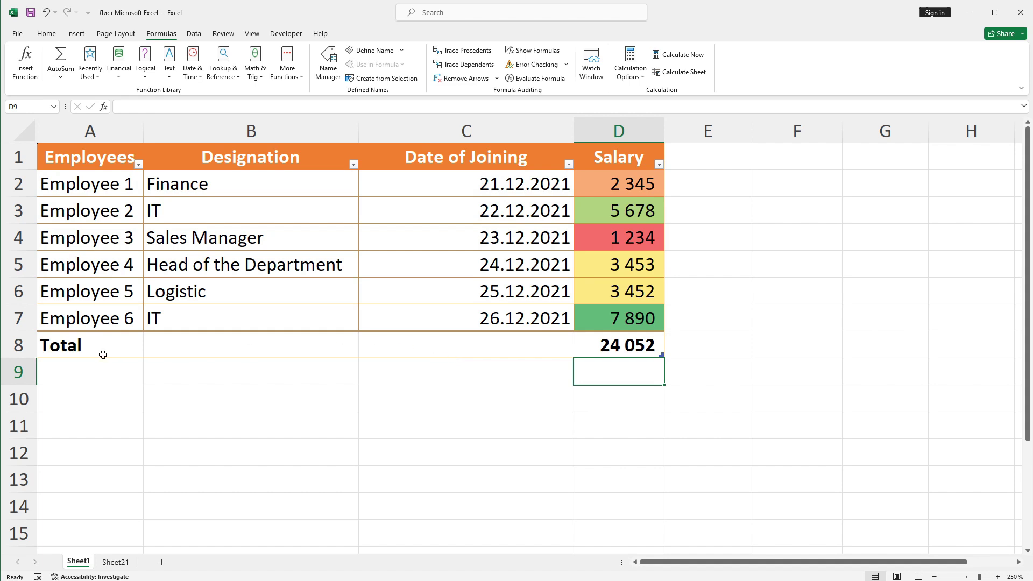
- Turn off the Total Row option of the employee table
left_click(97, 342)
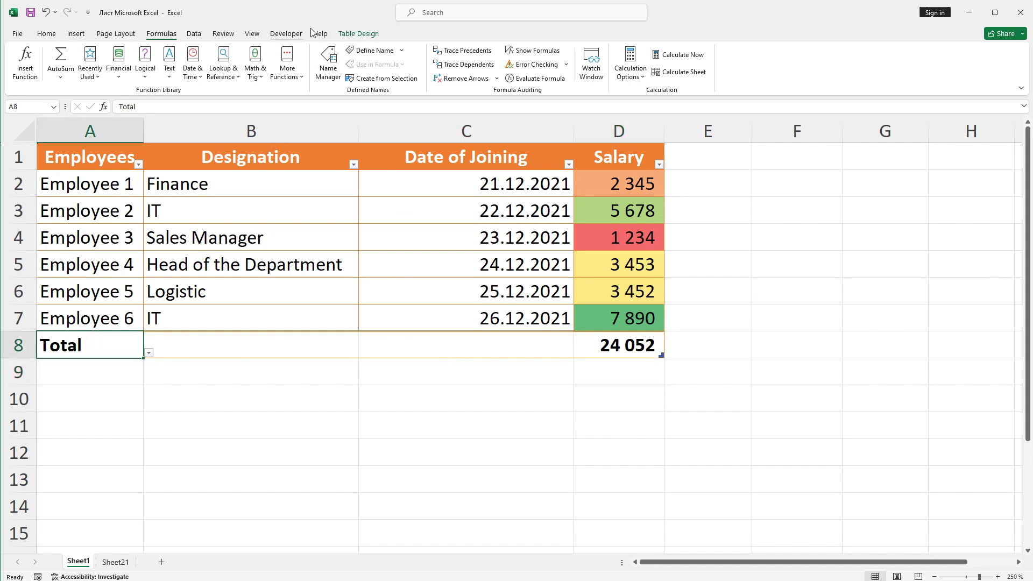
left_click(348, 34)
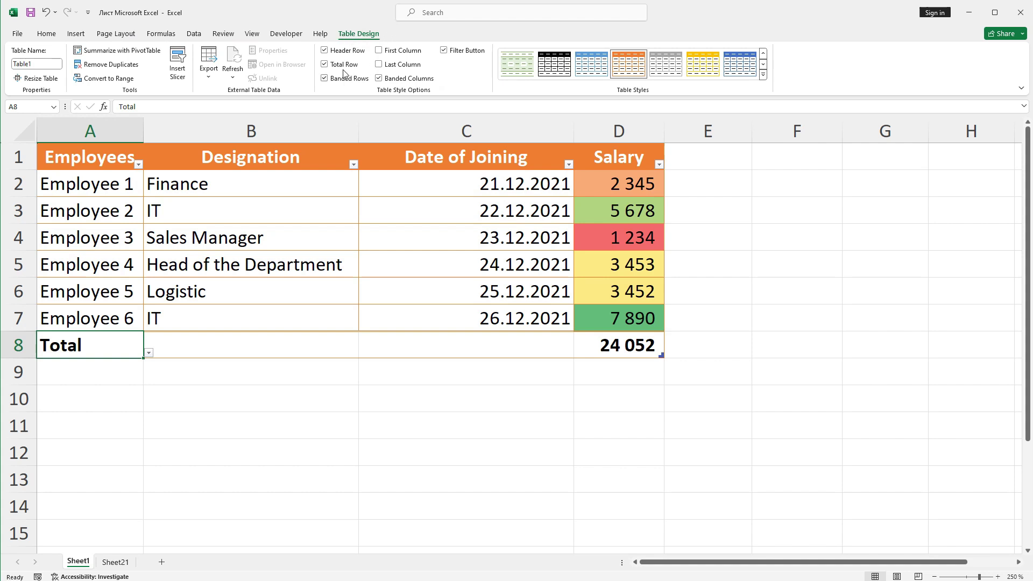
left_click(325, 64)
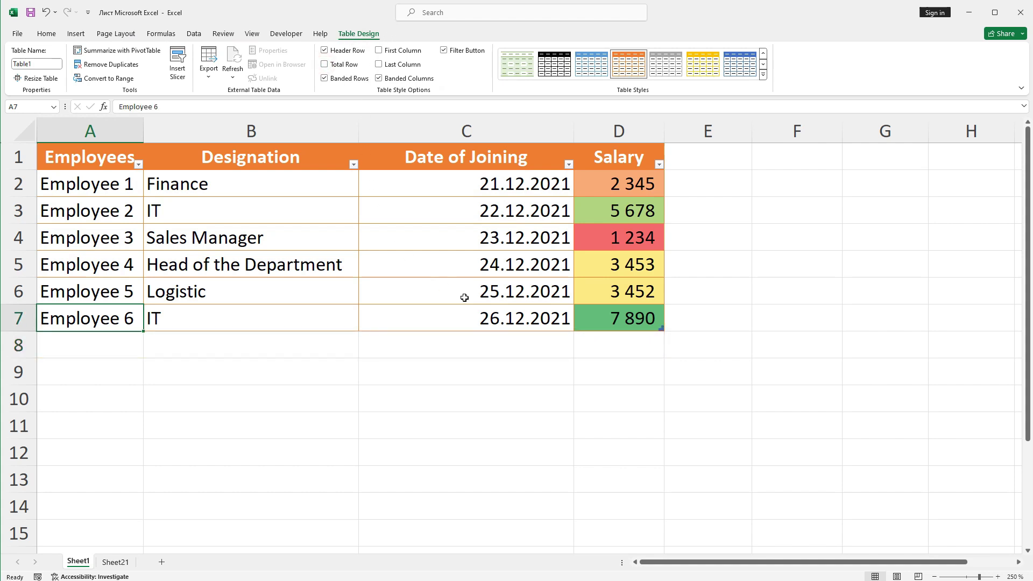
- Calculate the average salary in D8 with the AutoSum Average function and compare it with D2:D7
left_click(583, 343)
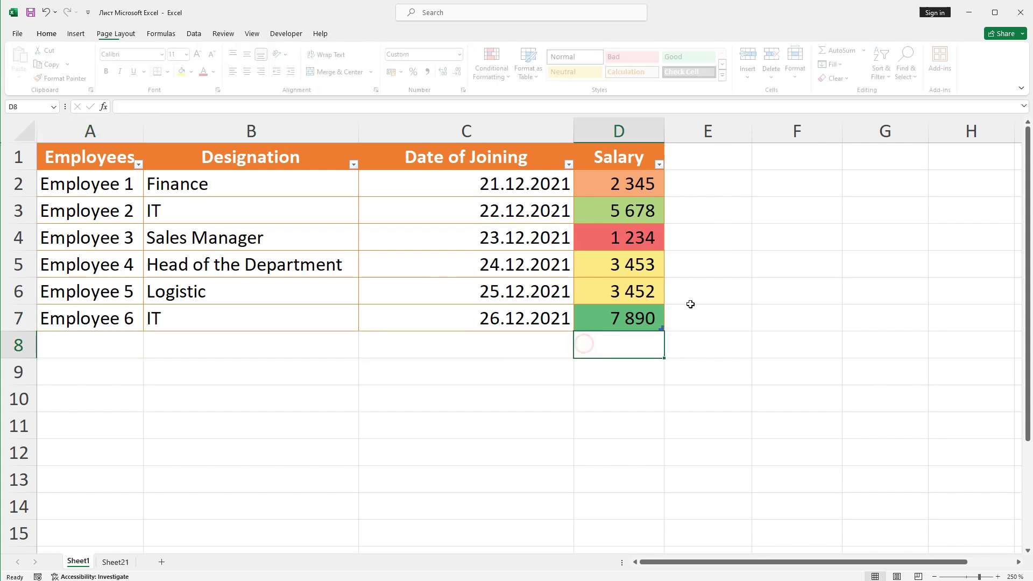
left_click(161, 34)
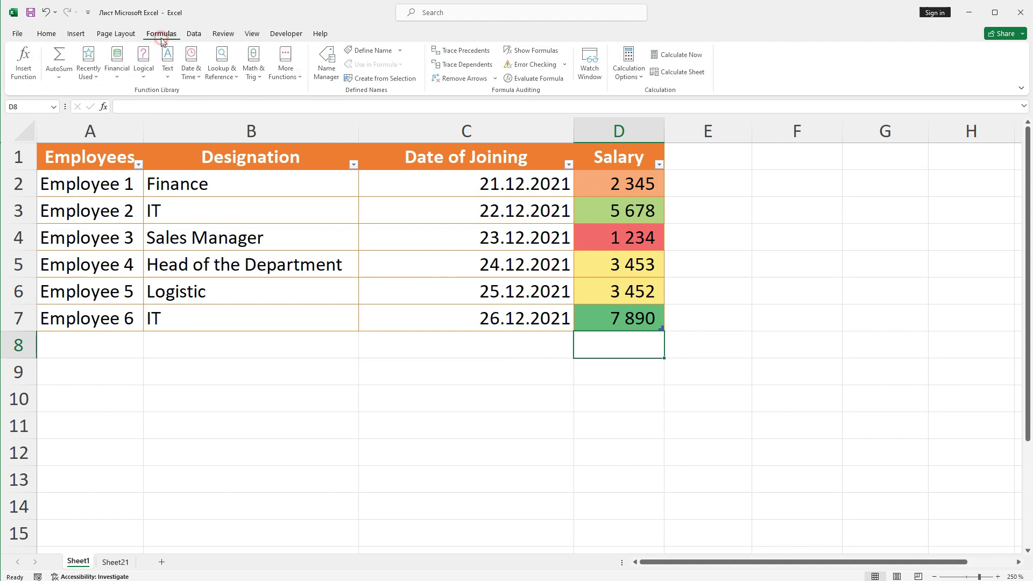
left_click(60, 79)
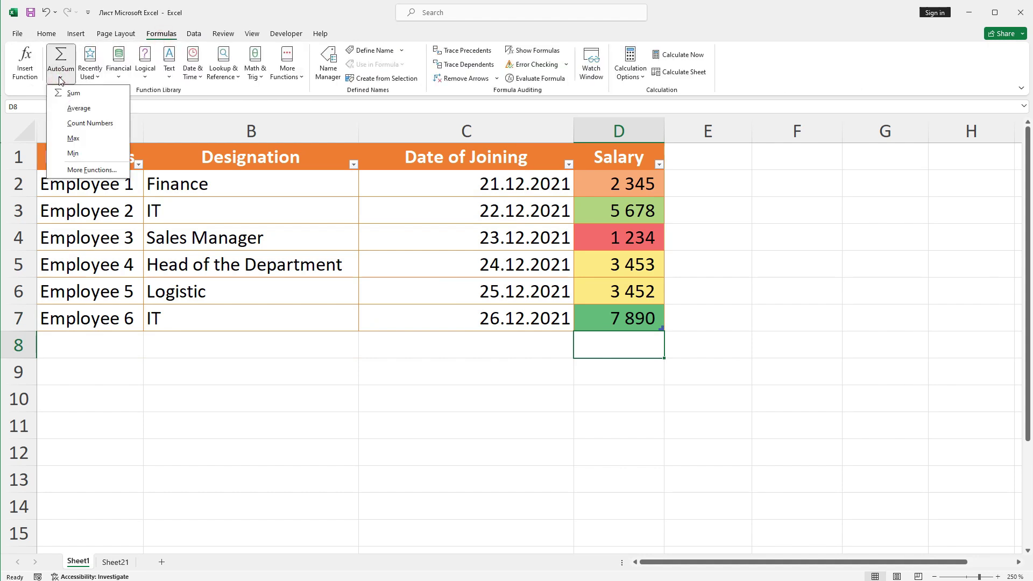
left_click(60, 109)
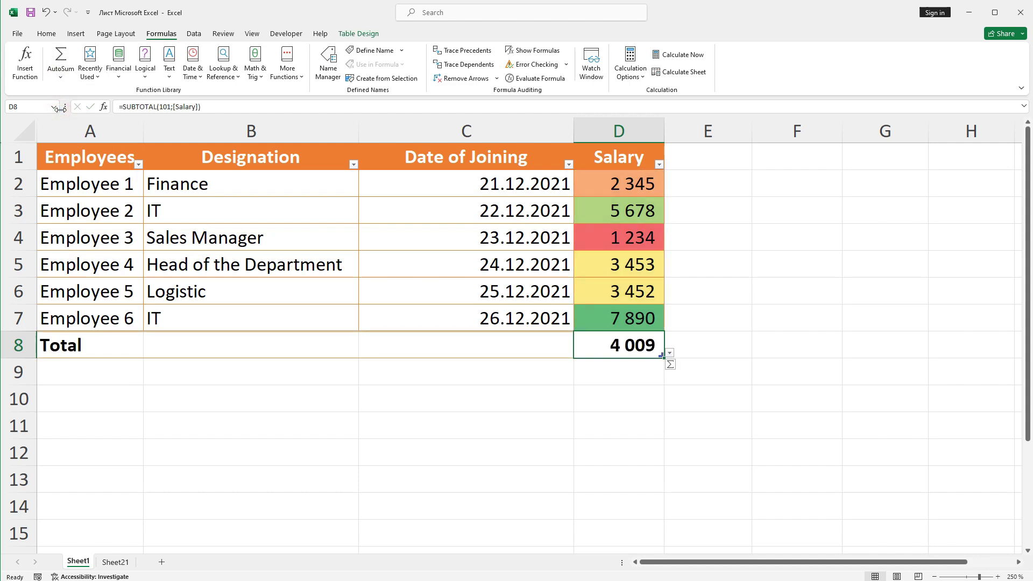
left_click(758, 260)
left_click_drag(595, 184, 592, 318)
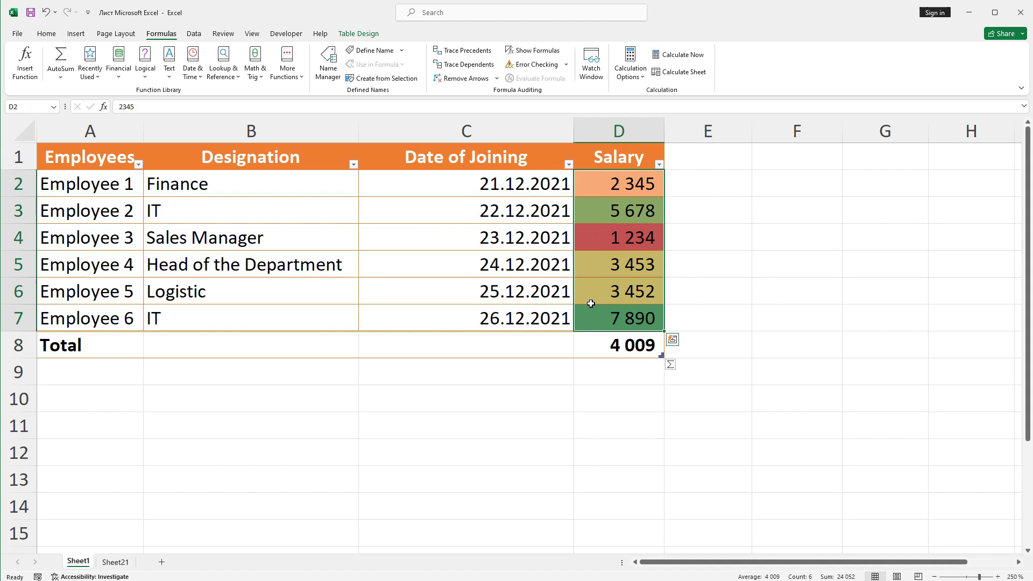
- Change the D8 calculation to Count Numbers and check it against the employee rows 2 to 7
left_click(616, 350)
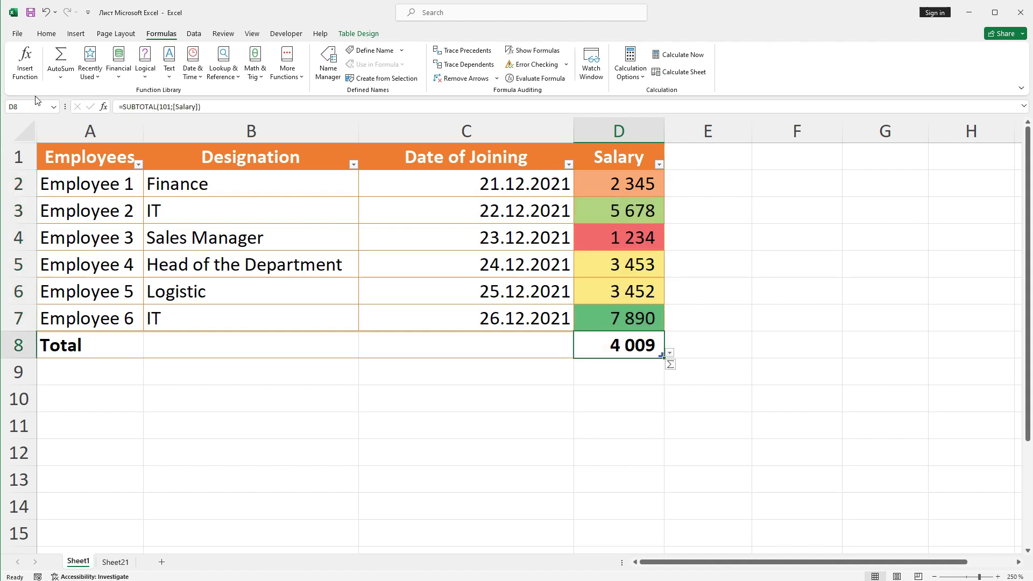
left_click(60, 77)
left_click(63, 125)
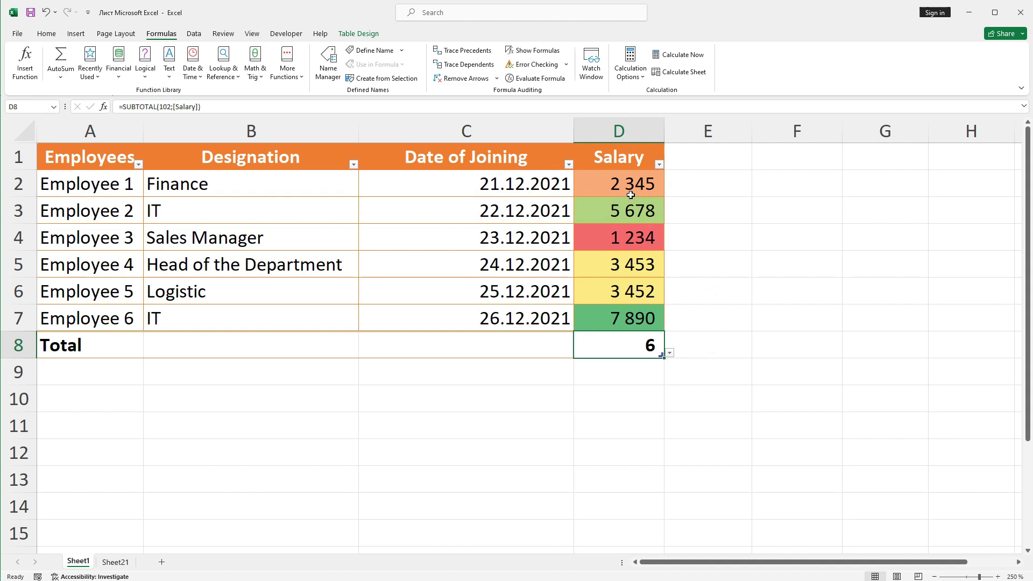
left_click_drag(622, 182, 619, 317)
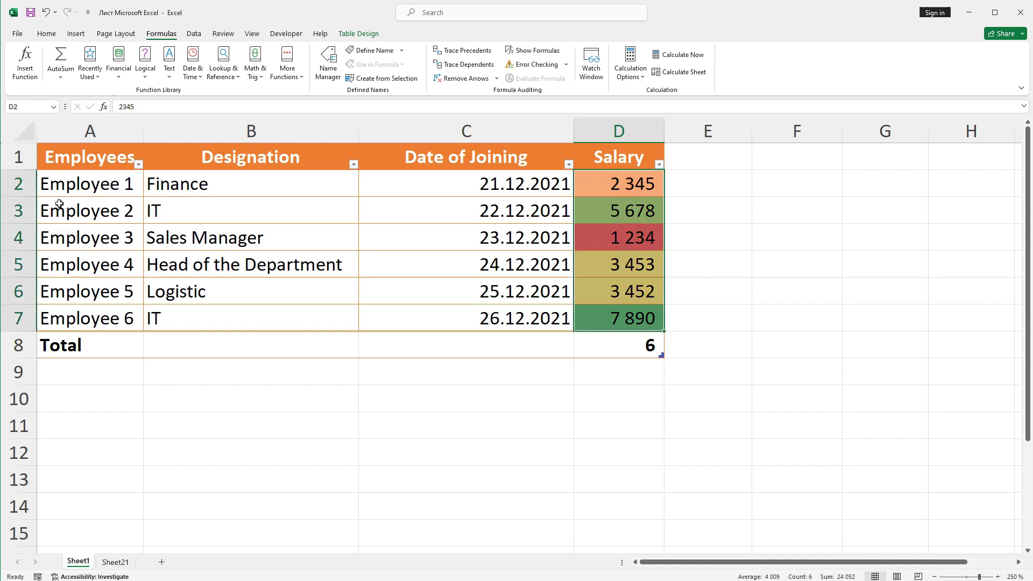
left_click_drag(18, 183, 27, 319)
- Change the D8 calculation to Max to find the highest salary
left_click(596, 343)
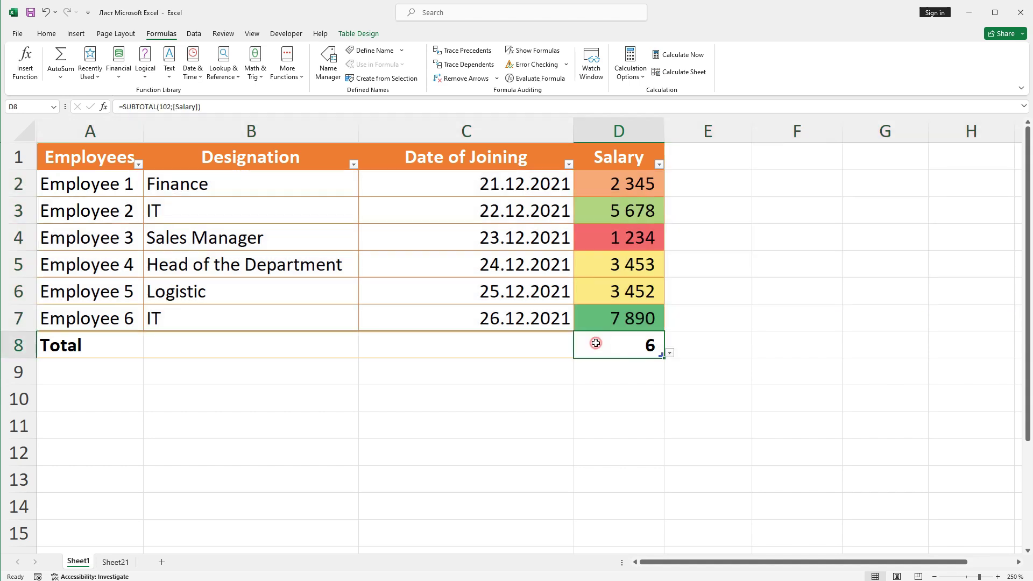
left_click(60, 77)
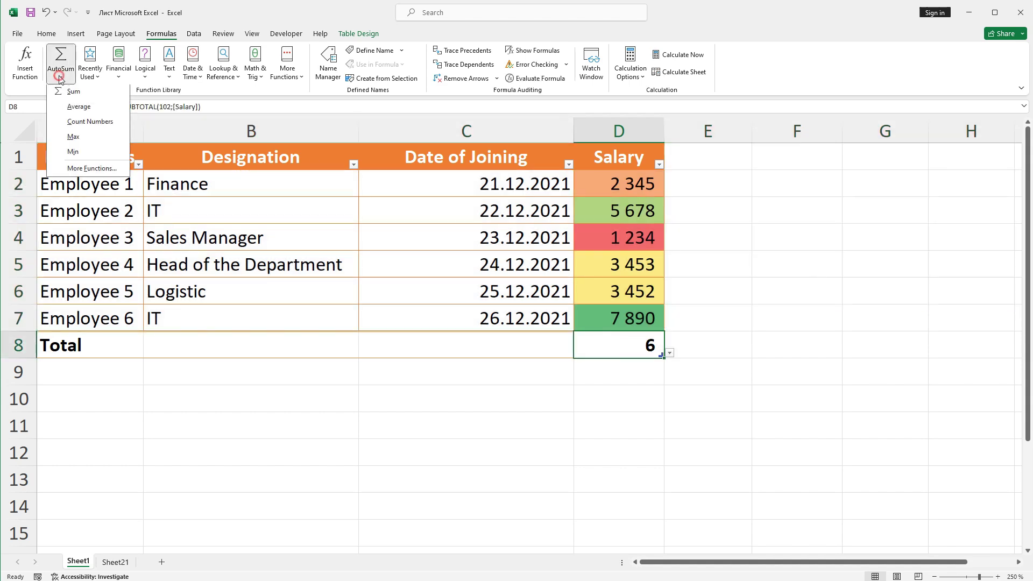
left_click(62, 137)
left_click(639, 383)
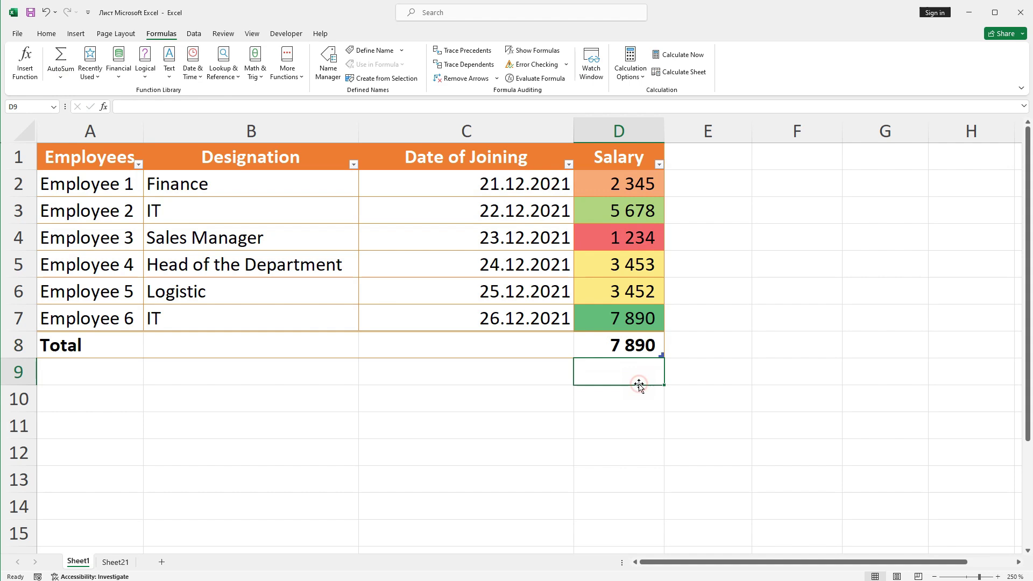
- Change the D8 calculation to Min to find the lowest salary
left_click(627, 345)
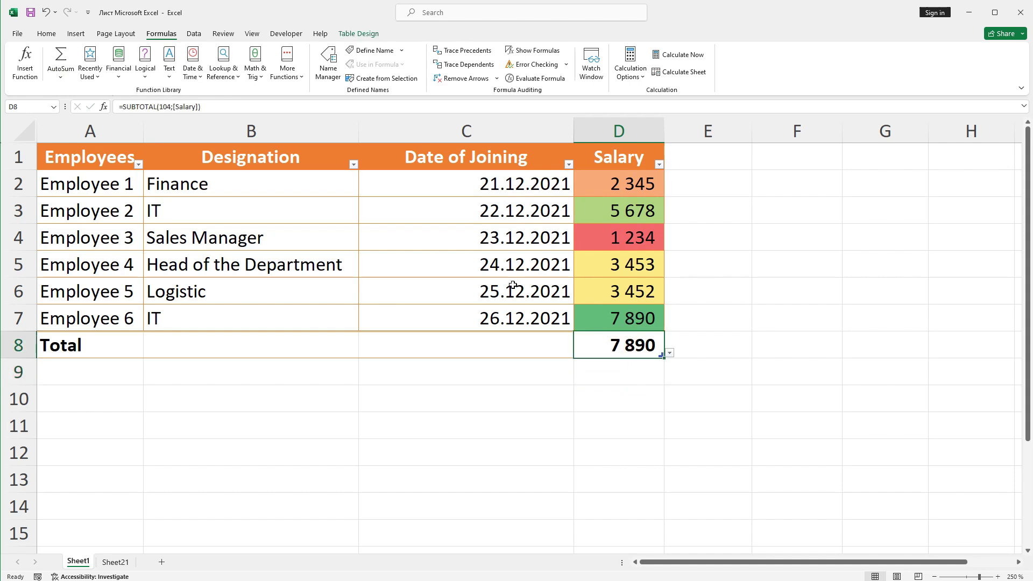
left_click(61, 72)
left_click(75, 154)
left_click(613, 391)
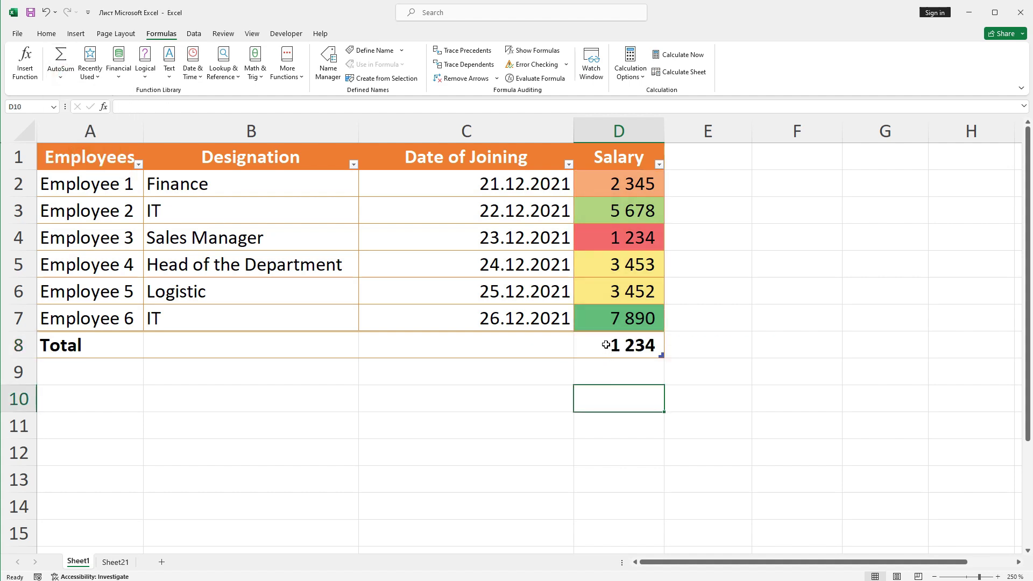
- View the SUBTOTAL function arguments of D8 through AutoSum's additional functions, and close them without changes
left_click(632, 347)
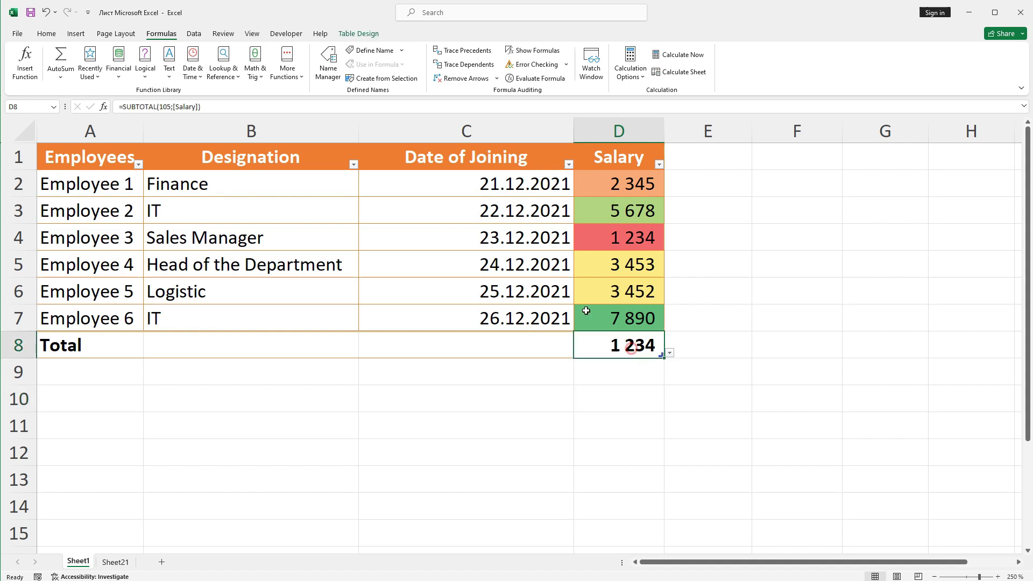
left_click(58, 81)
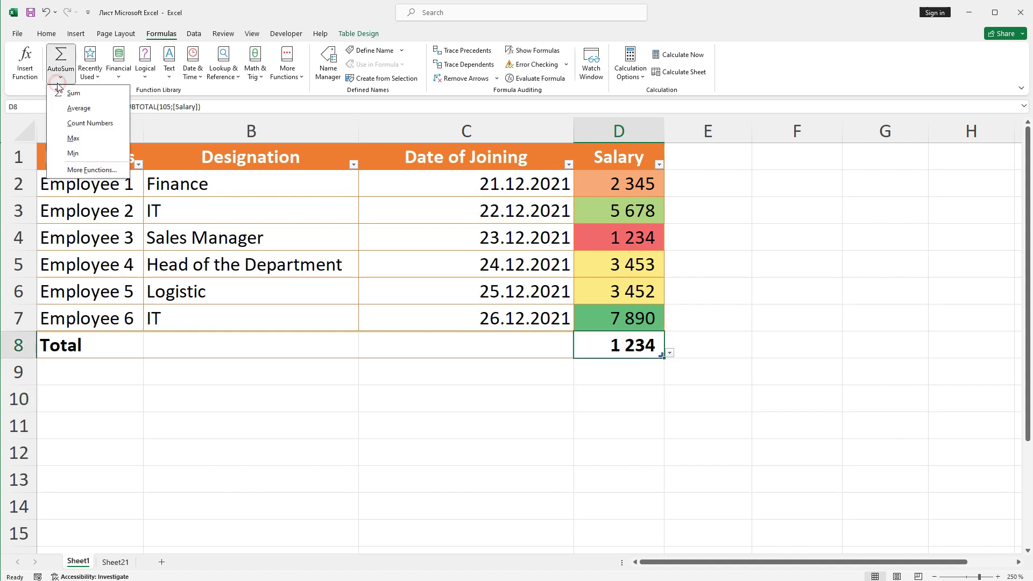
left_click(76, 171)
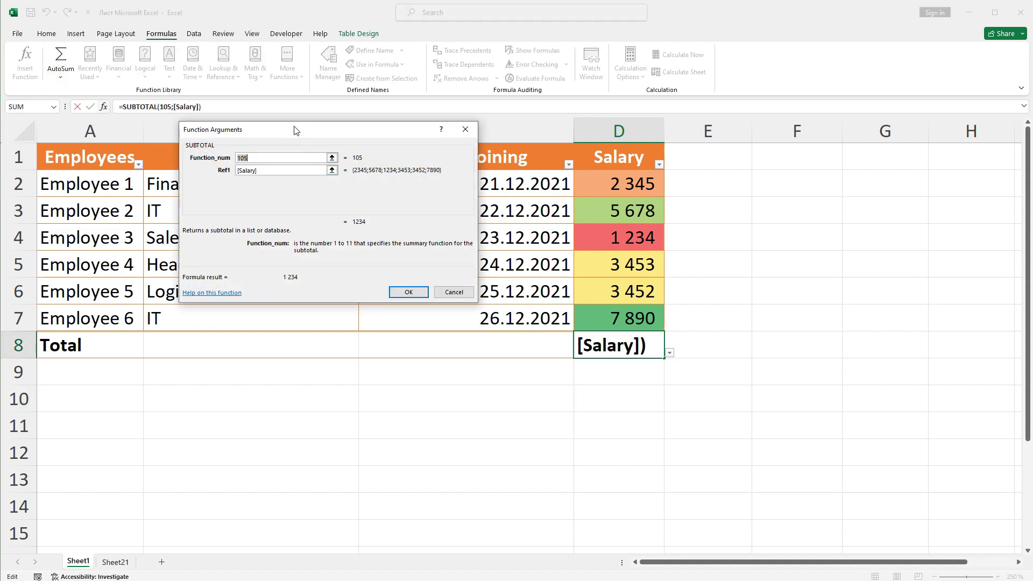
left_click_drag(294, 130, 380, 270)
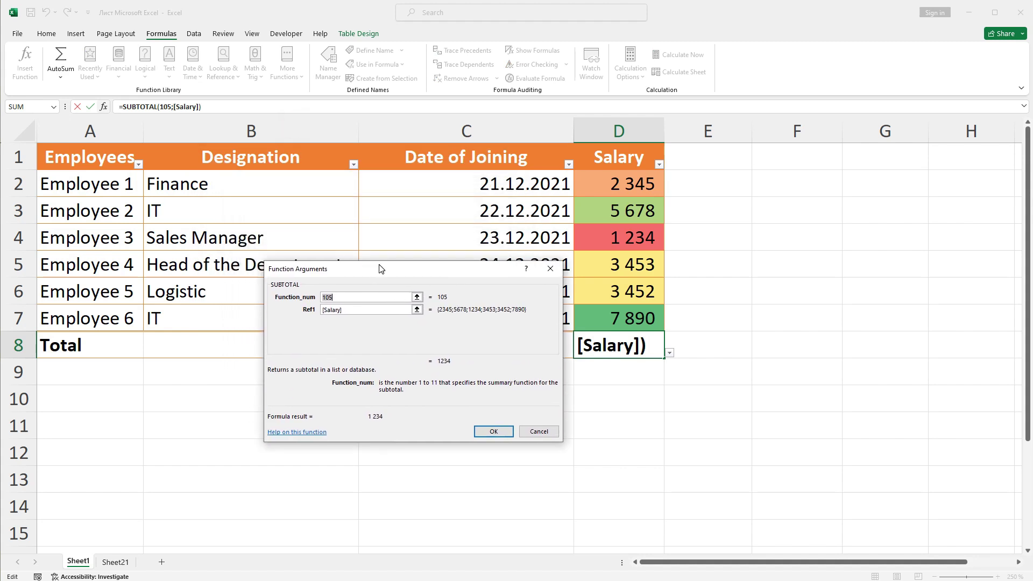
left_click(336, 310)
left_click(536, 431)
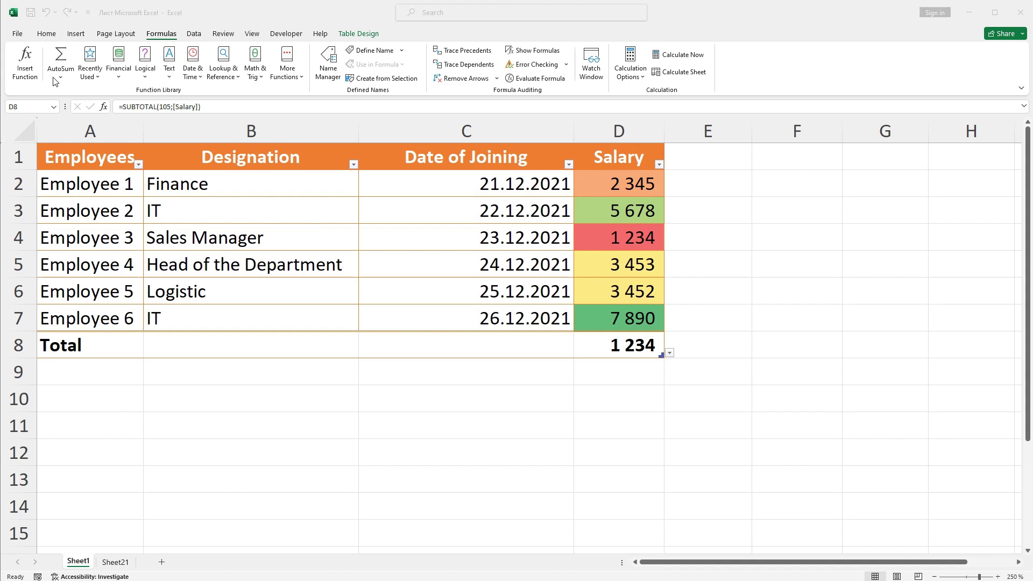
- Look through the Financial, Logical, Text and Date & Time function lists of the function library
left_click(119, 75)
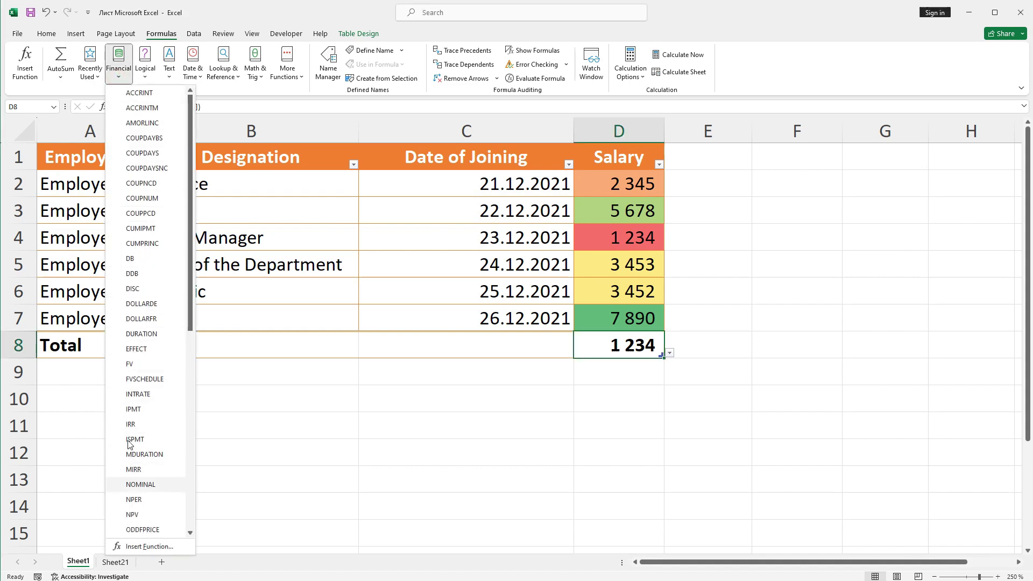
left_click(144, 78)
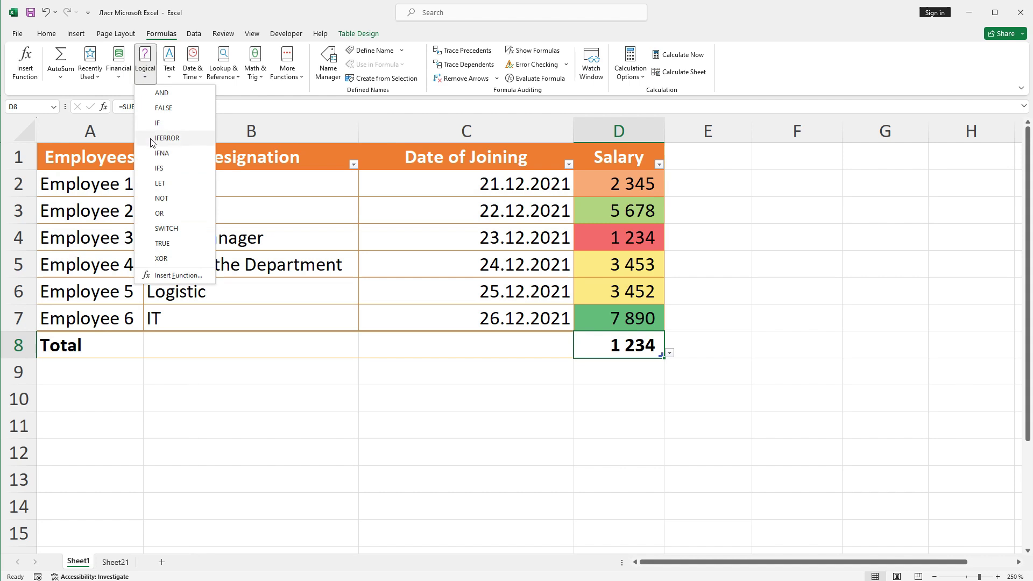
left_click(168, 78)
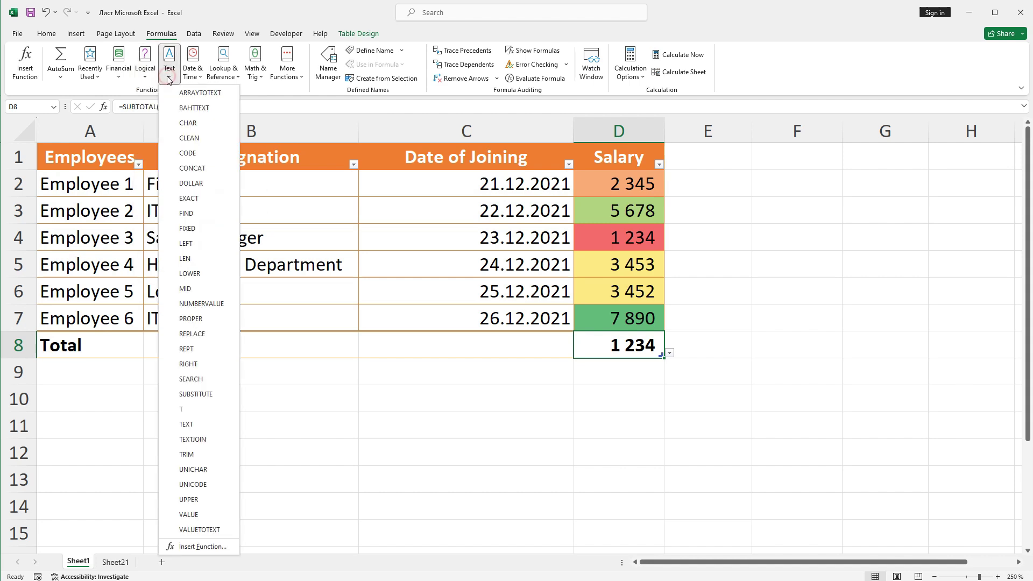
left_click(190, 78)
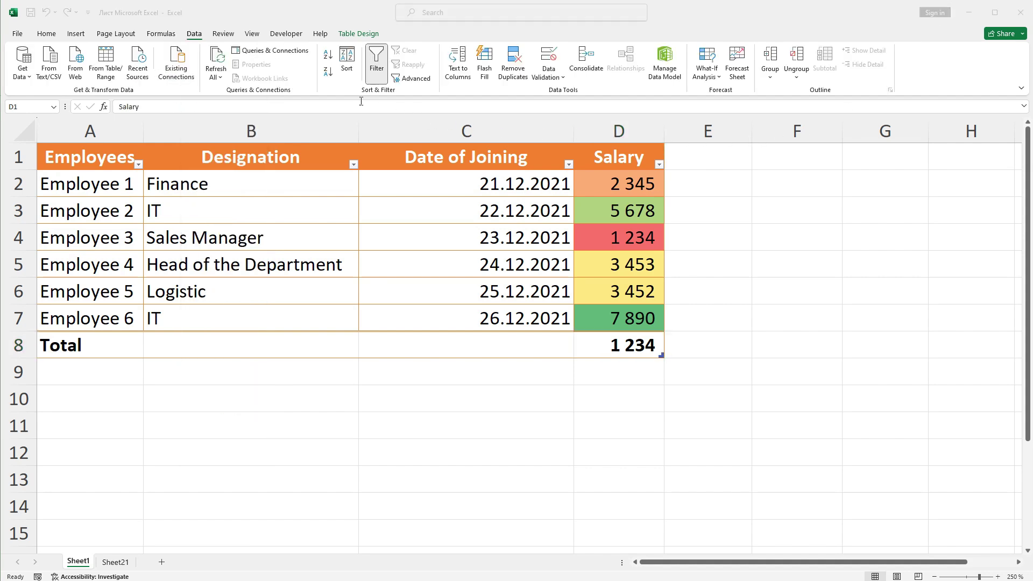
- Sort the table by Salary from smallest to largest and check the order of employee rows 2 to 7
left_click(192, 37)
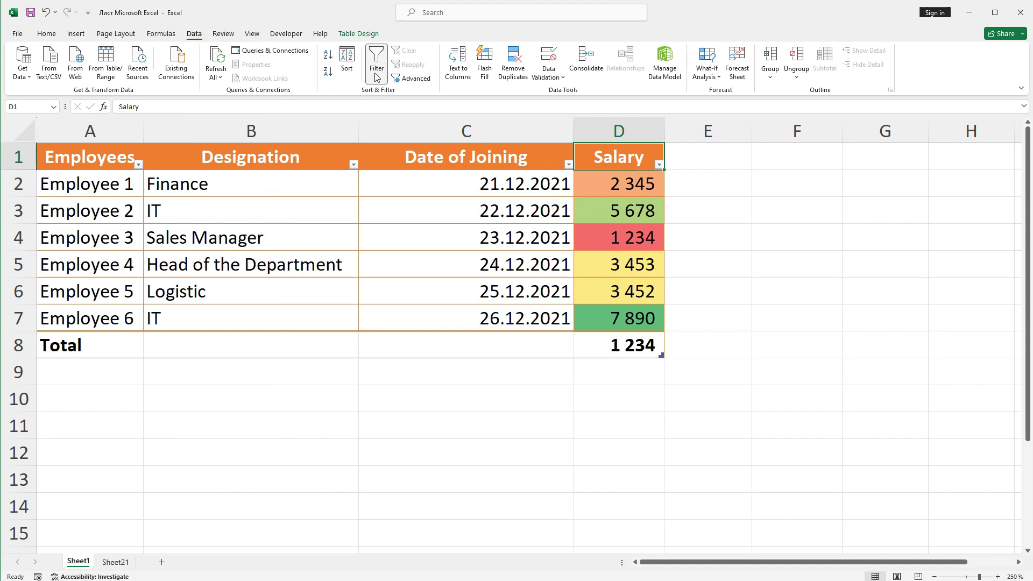
left_click(551, 165)
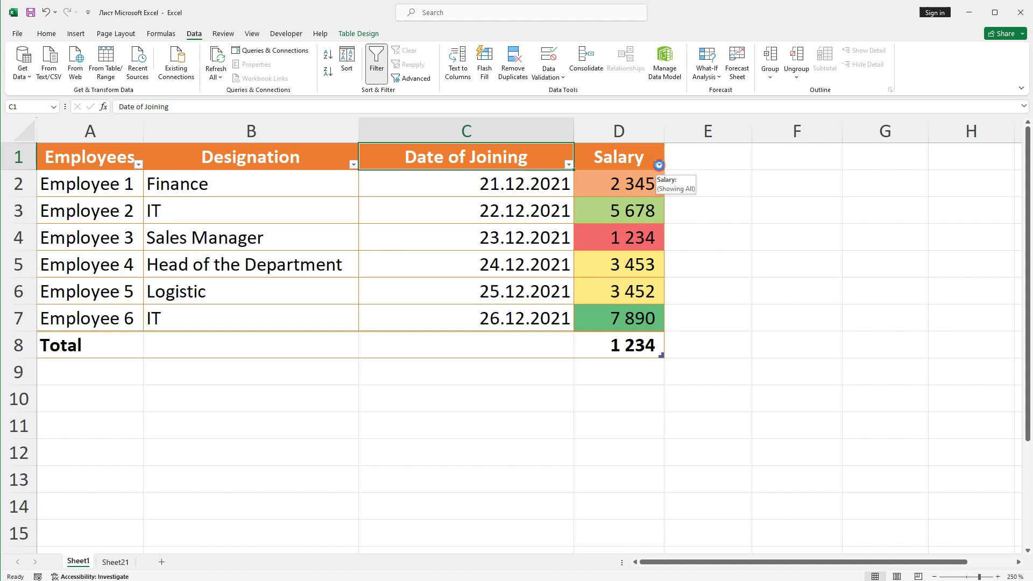
left_click(658, 164)
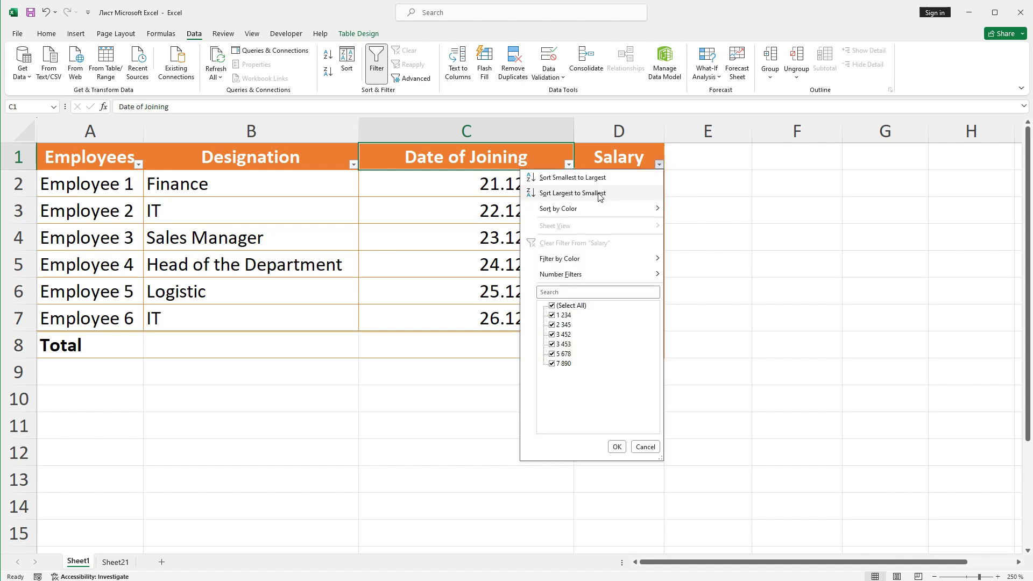
left_click(581, 178)
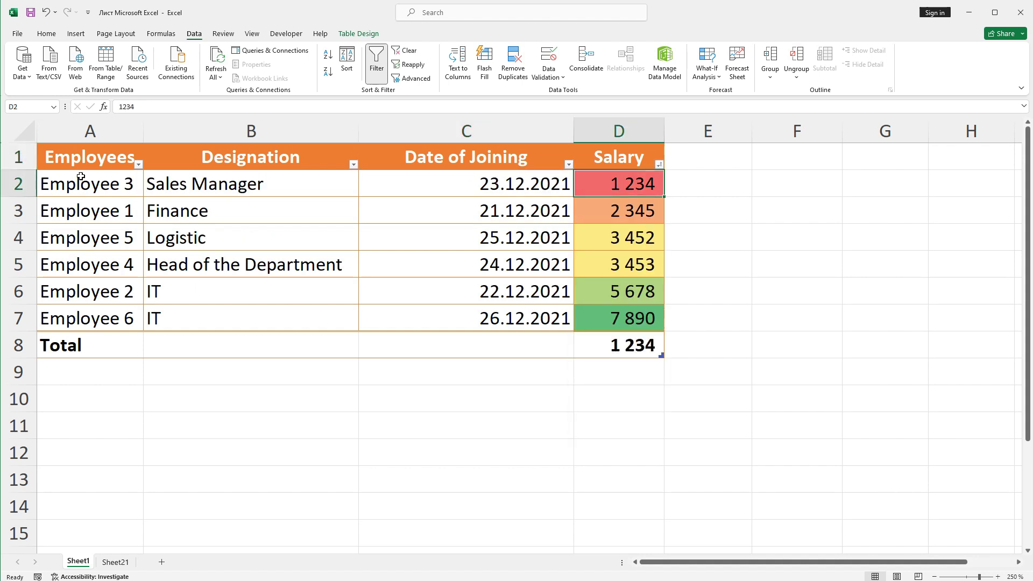
left_click(27, 179)
left_click_drag(37, 223, 44, 319)
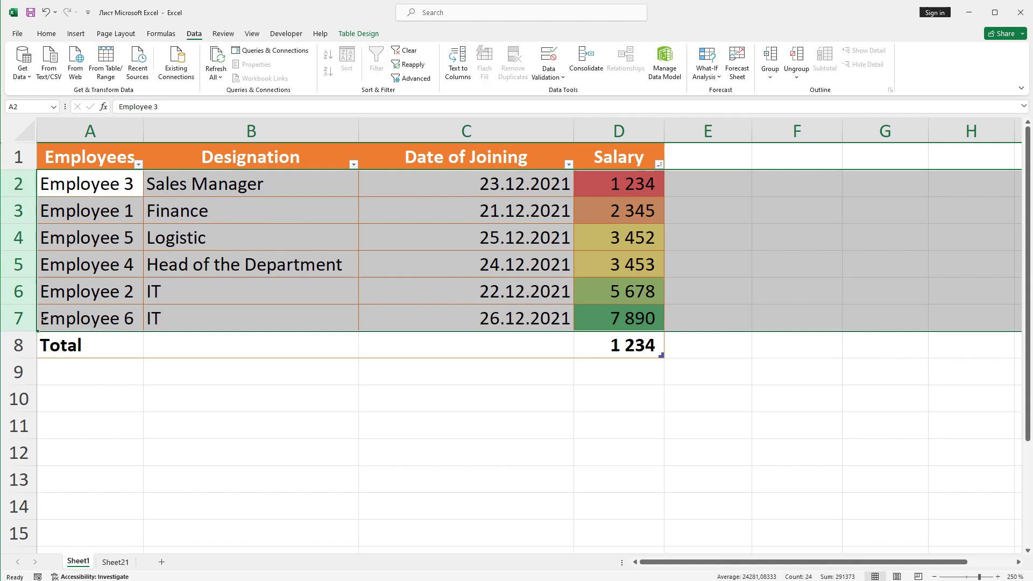
- Sort the table by Salary from largest to smallest and check the first employee row
left_click(611, 160)
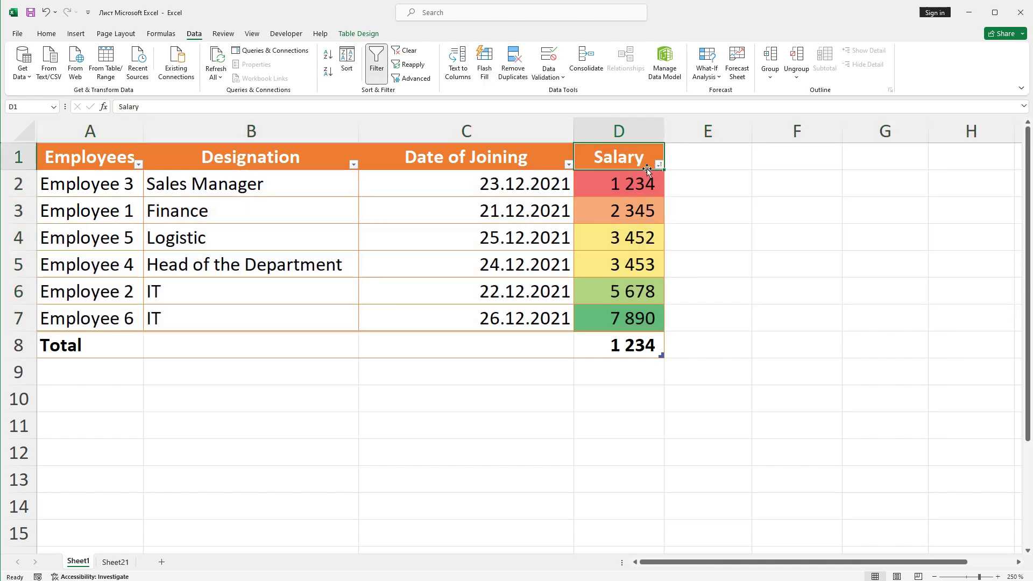
left_click(659, 165)
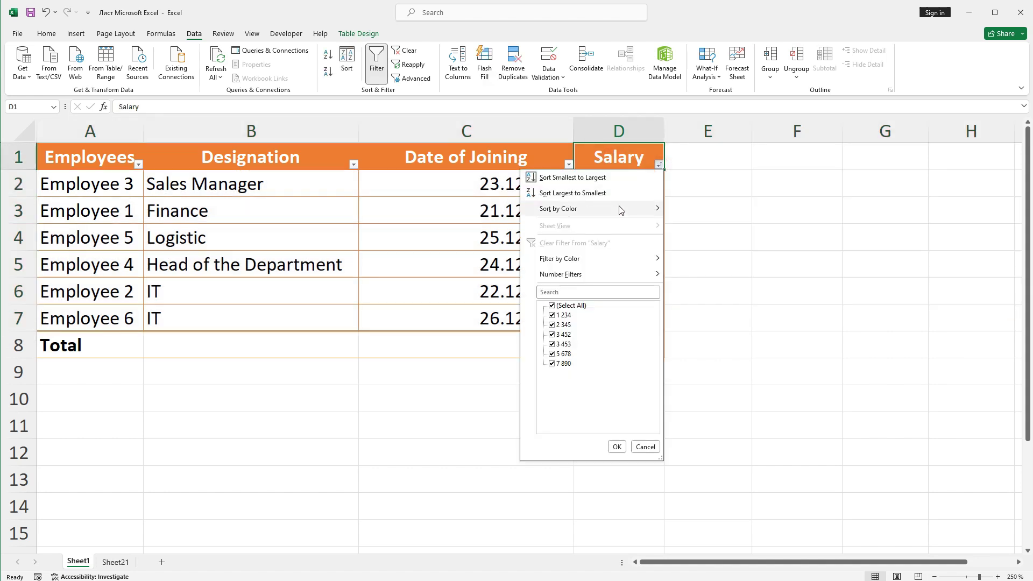
left_click(580, 194)
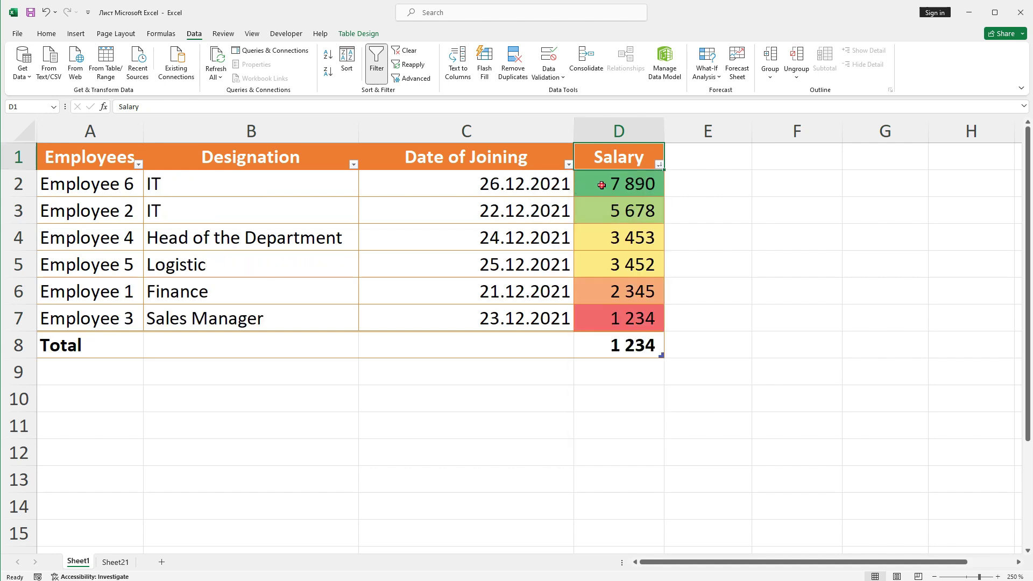
left_click(601, 186)
left_click(17, 182)
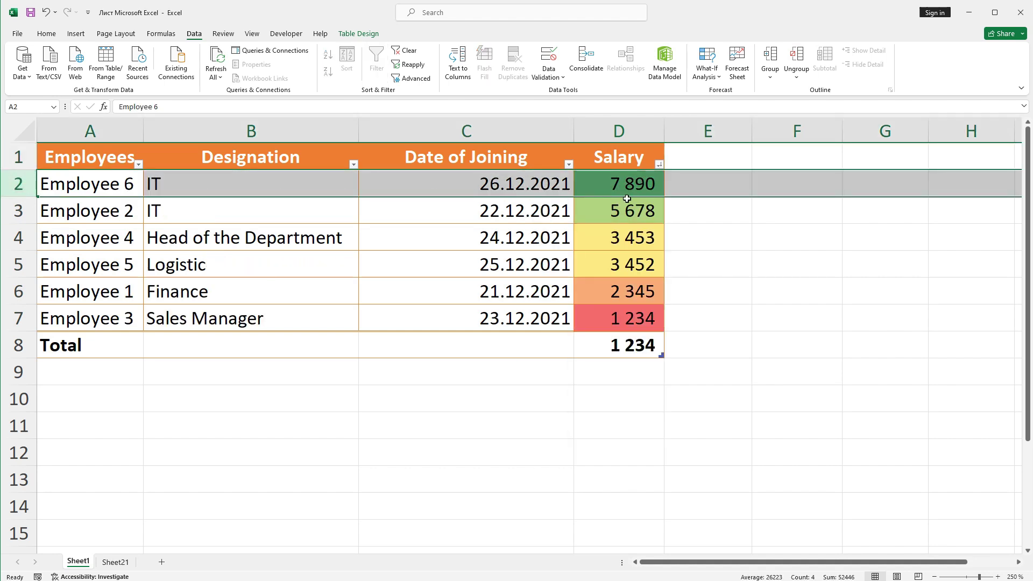
- Sort the table by Date of Joining from oldest to newest and check the dates in C2 to C7
left_click(547, 184)
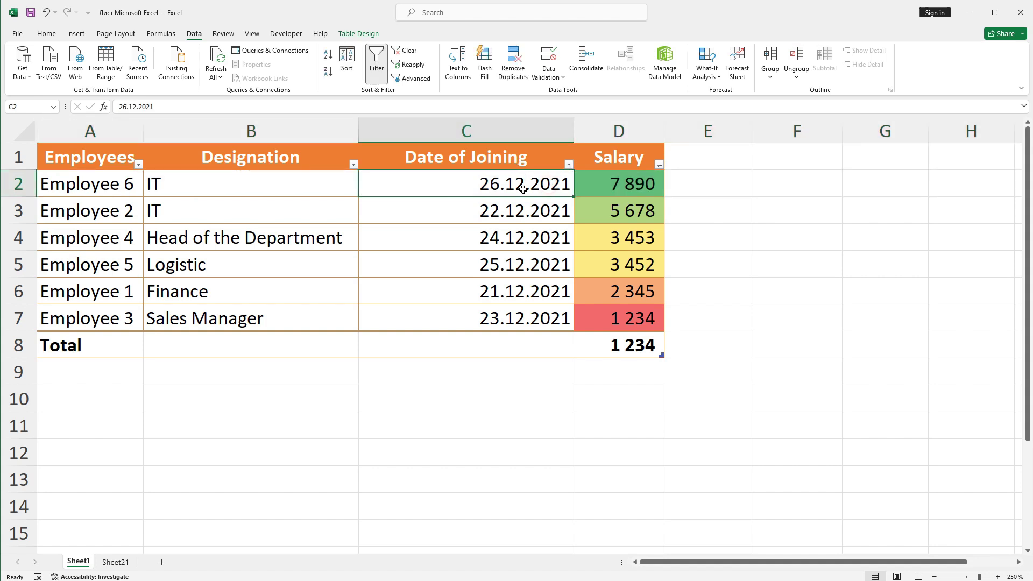
left_click(568, 164)
left_click(489, 179)
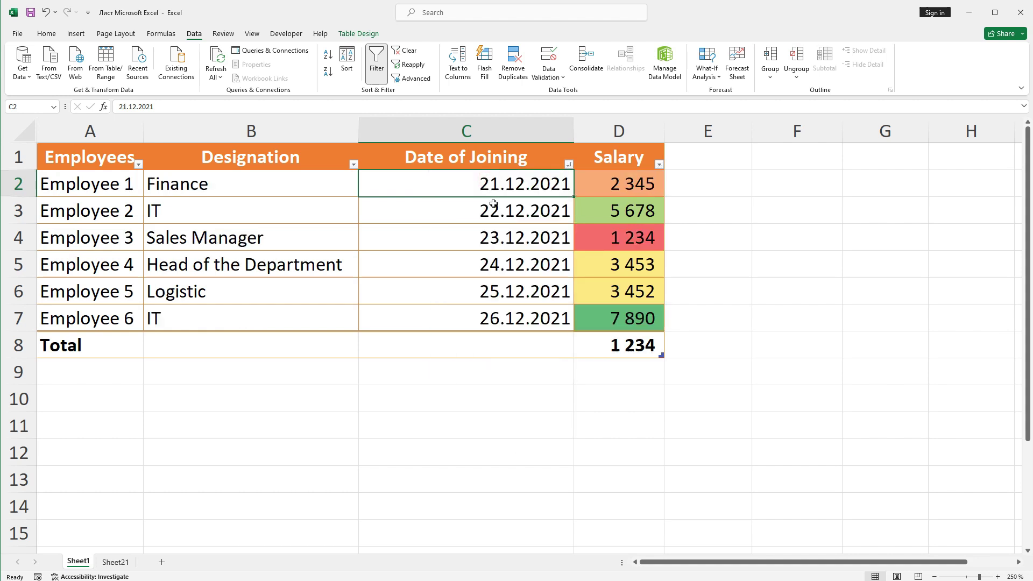
left_click_drag(486, 187, 486, 310)
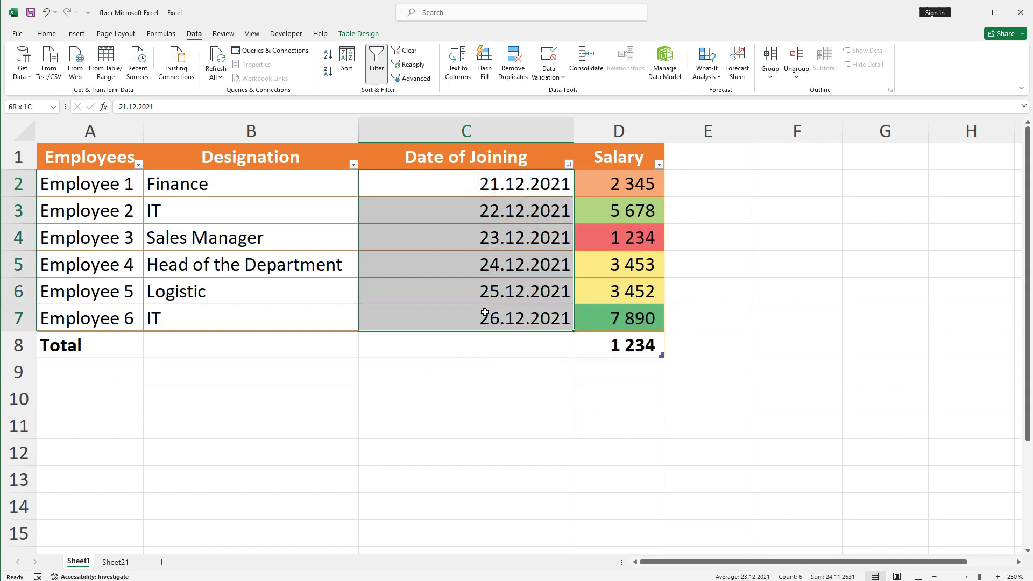
left_click(420, 183)
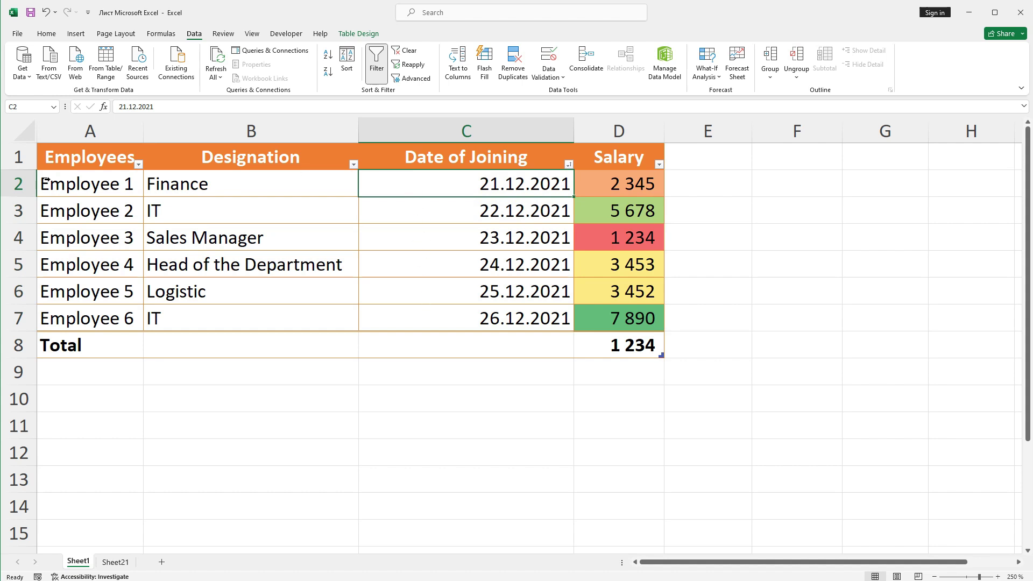
- Sort the table by Designation from Z to A
left_click(176, 181)
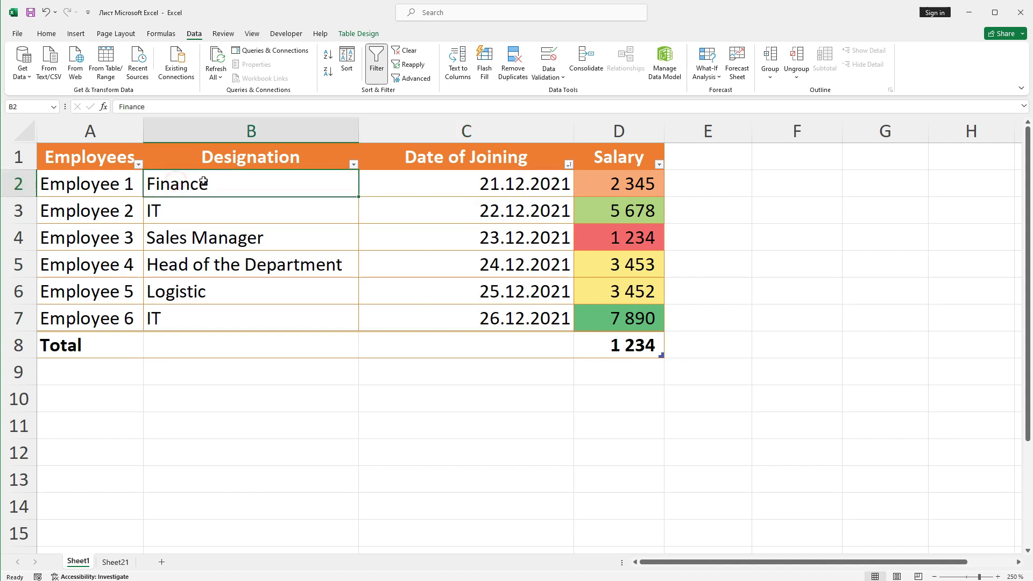
left_click(353, 164)
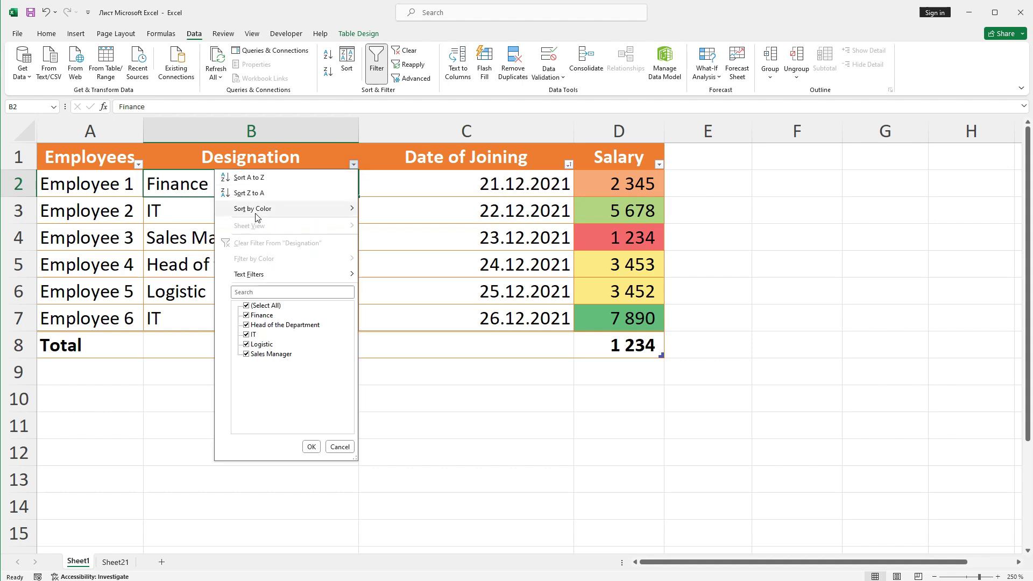
left_click(249, 193)
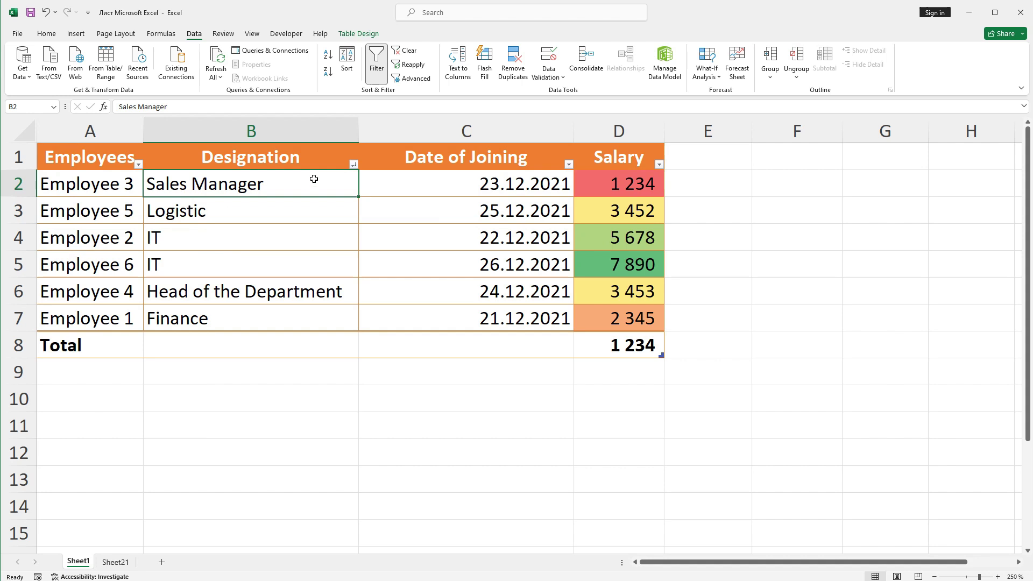
- Sort the table by Employees from A to Z
left_click(139, 164)
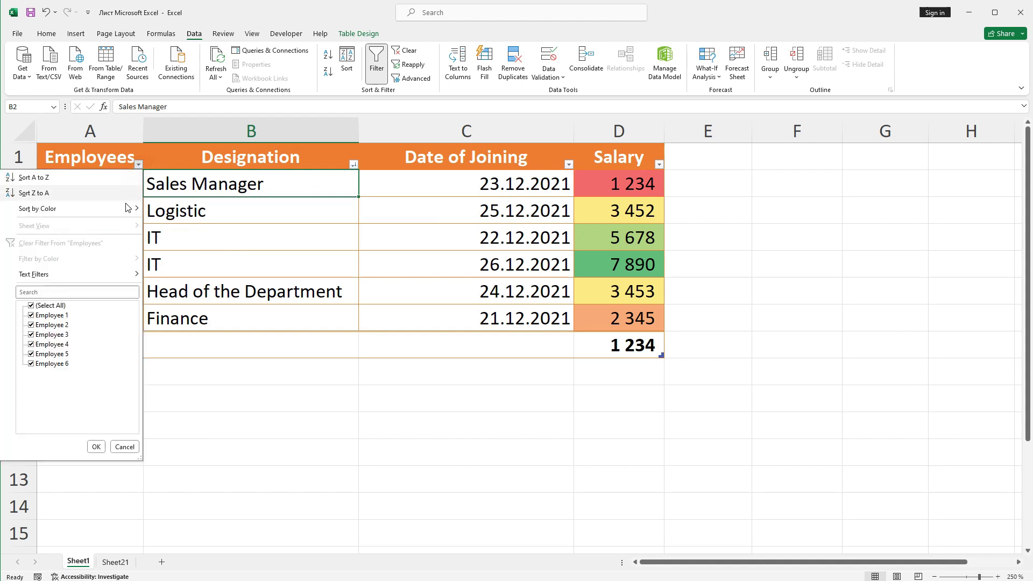
left_click(40, 177)
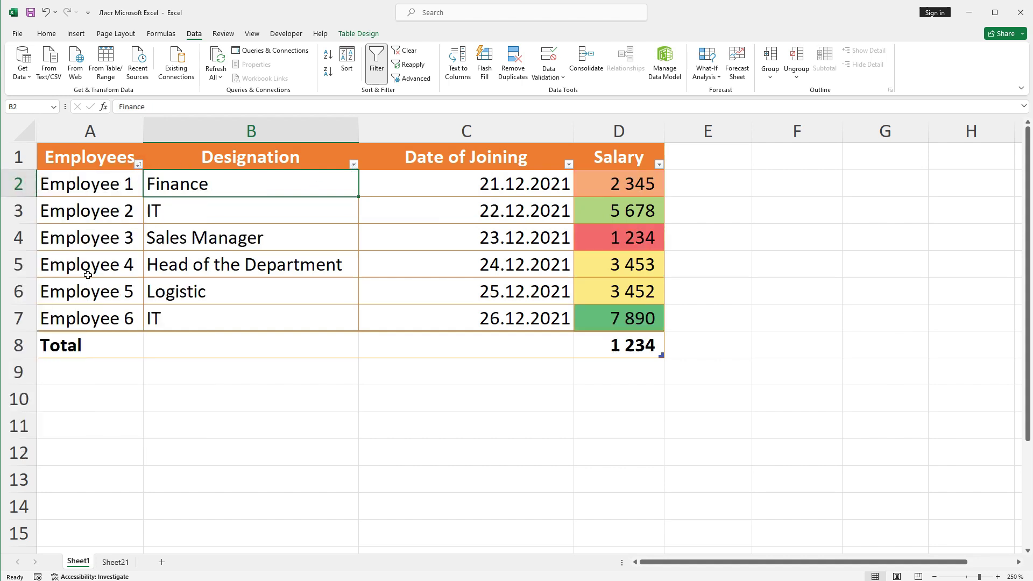
left_click(85, 193)
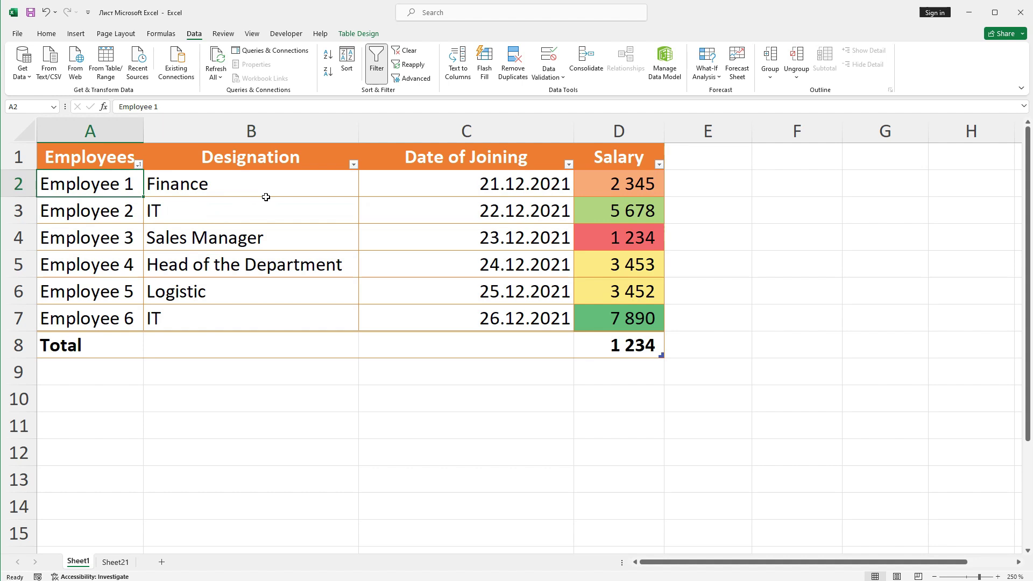
- Sort the Salary column by cell colour, using the first of the two yellow shades
left_click(660, 165)
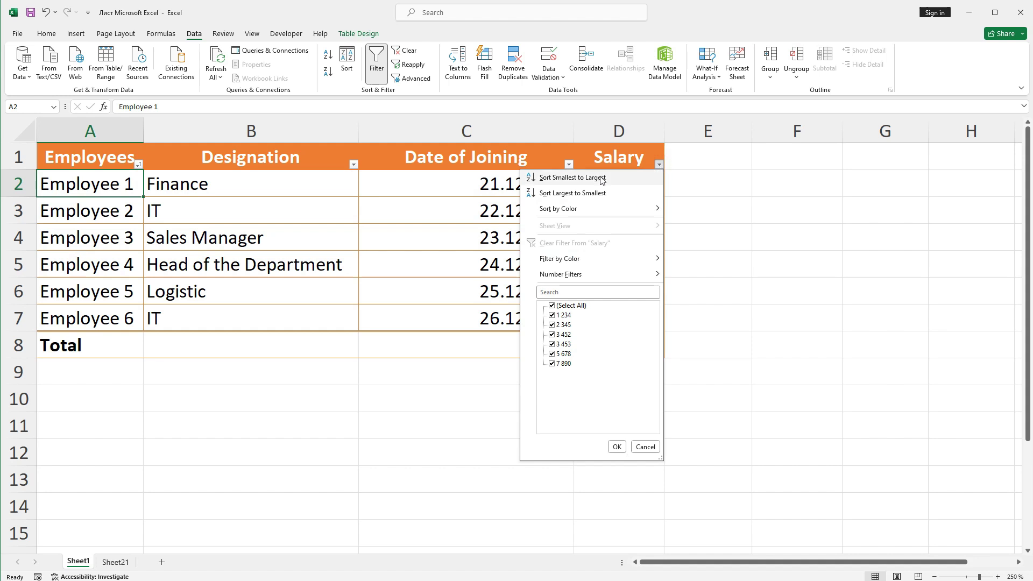
mouse_move(588, 212)
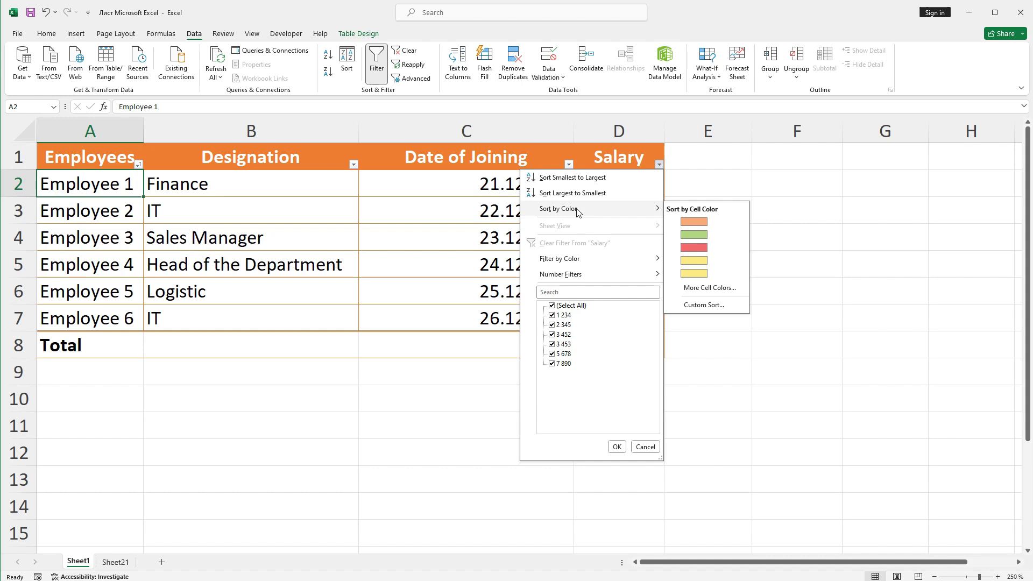
left_click(701, 262)
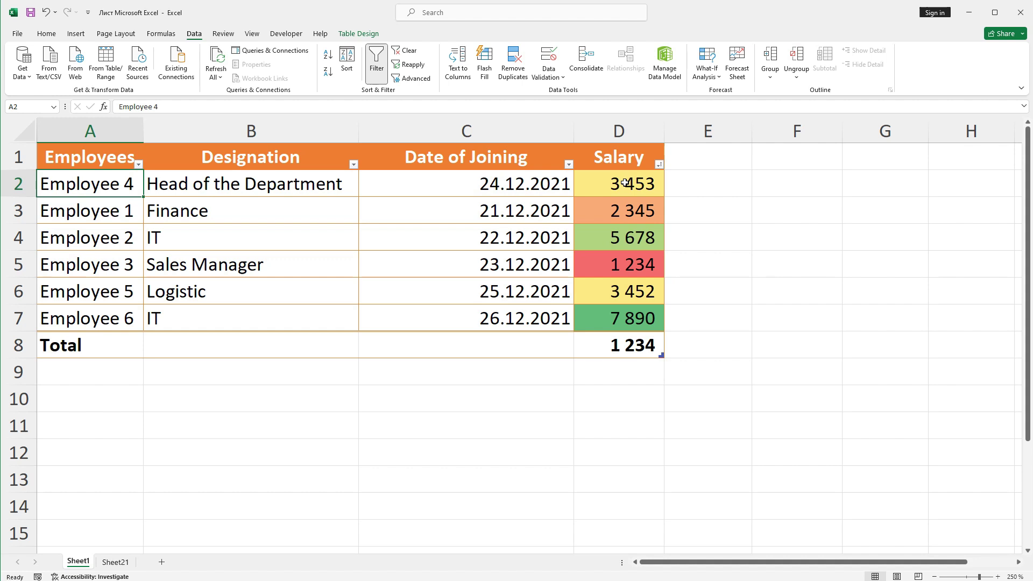
left_click(642, 266)
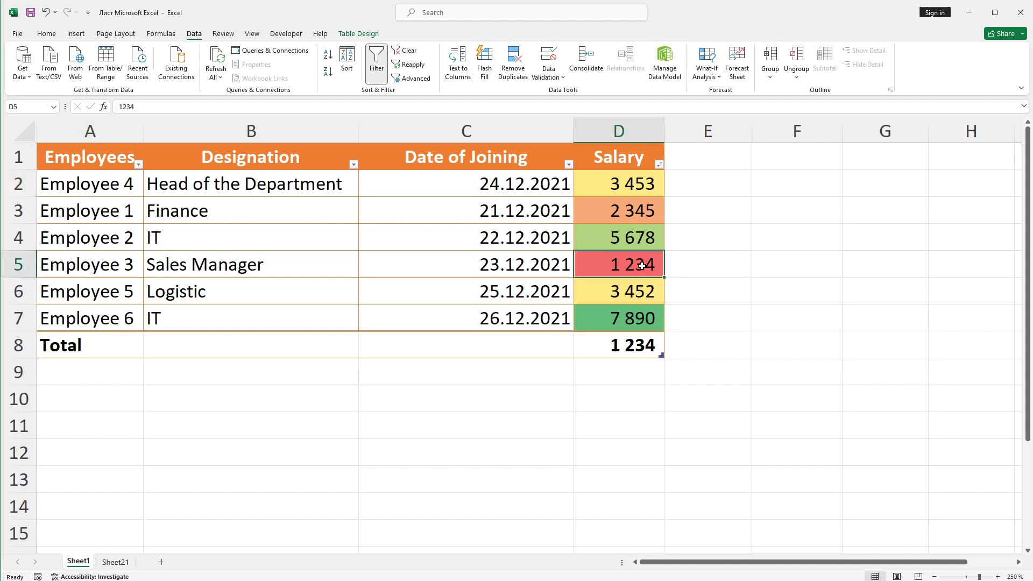
left_click(957, 1)
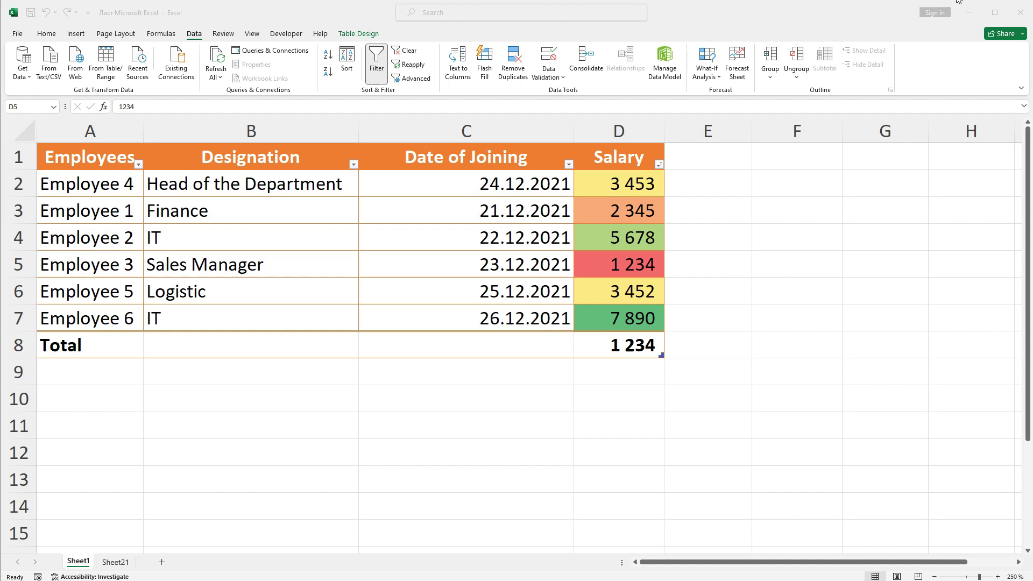
left_click(241, 180)
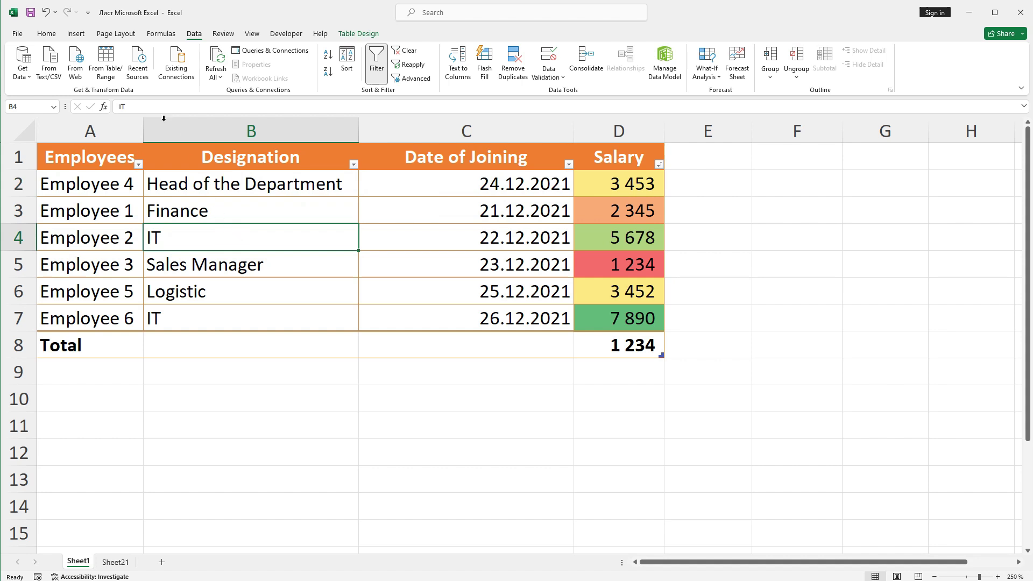
left_click(46, 33)
left_click(217, 73)
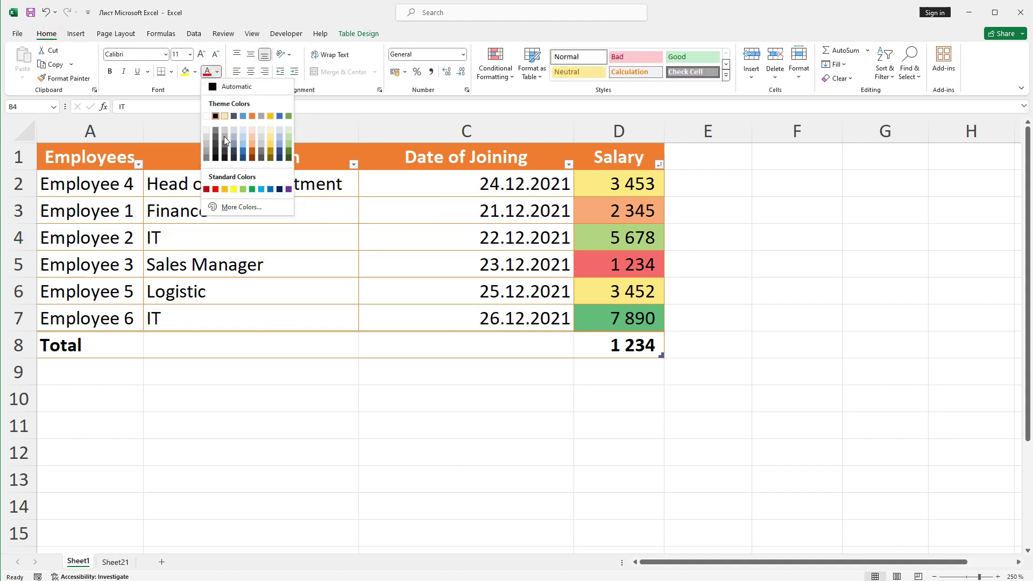
left_click(241, 188)
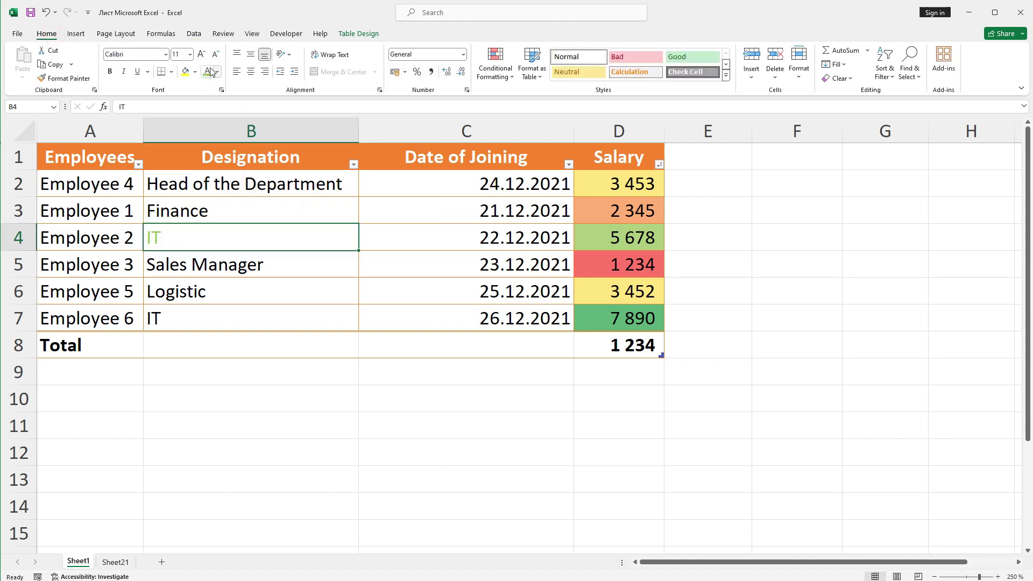
left_click(45, 12)
- Fill both IT cells in the Designation column, B4 and B7, with light green
left_click(195, 75)
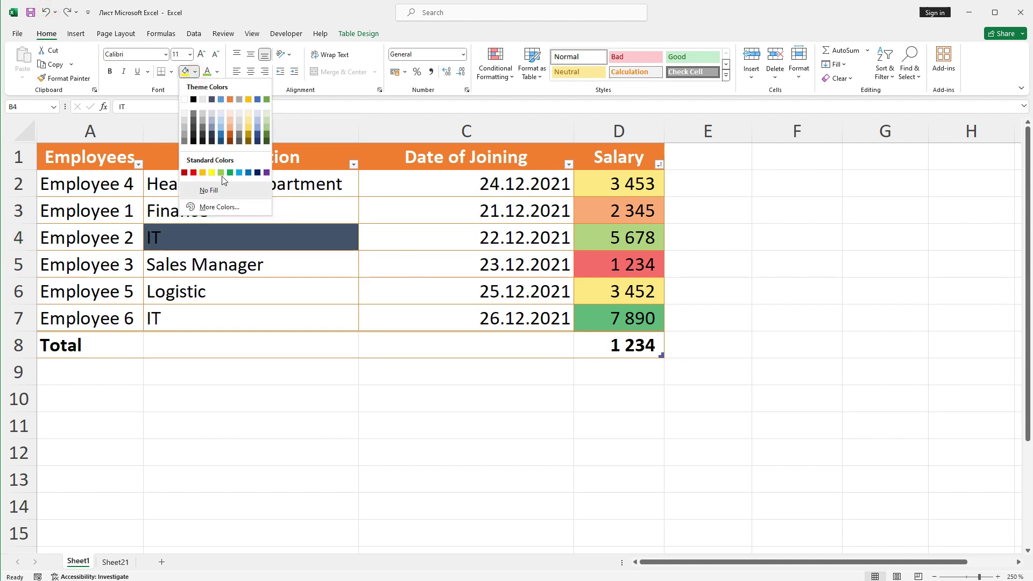
left_click(223, 177)
left_click(225, 328)
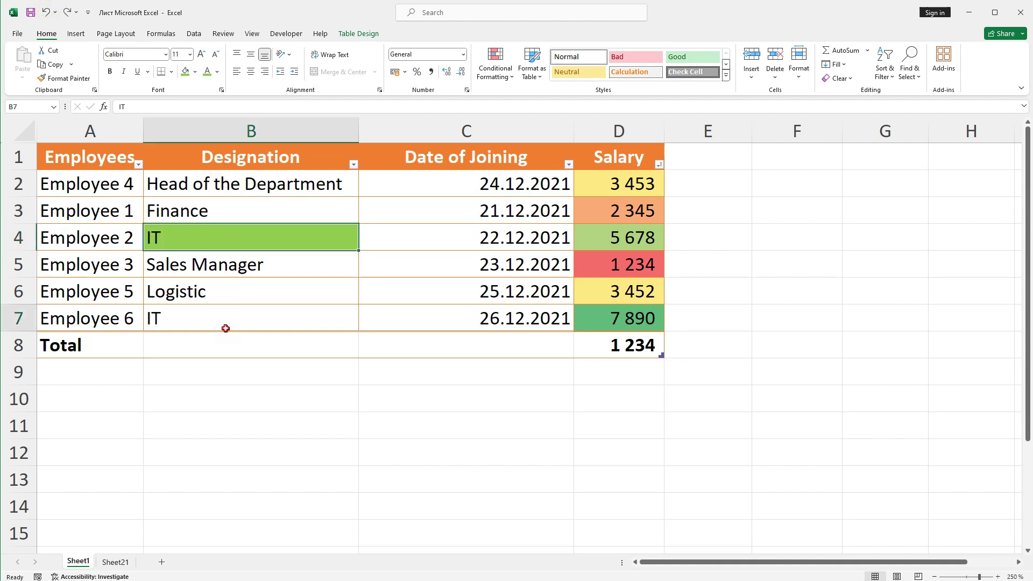
left_click(185, 72)
- Sort the Designation column by the light green cell colour
left_click(257, 153)
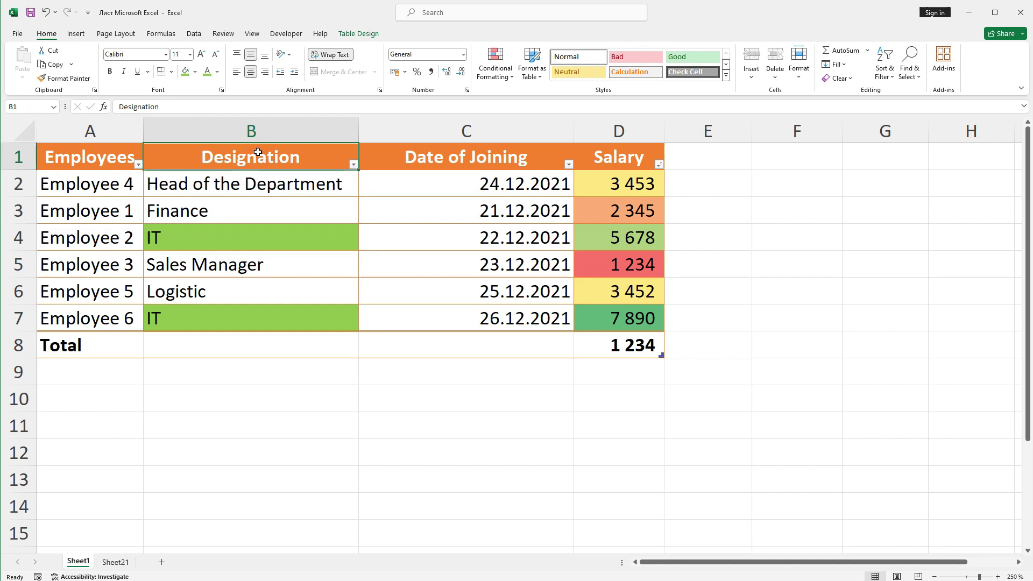
left_click(354, 164)
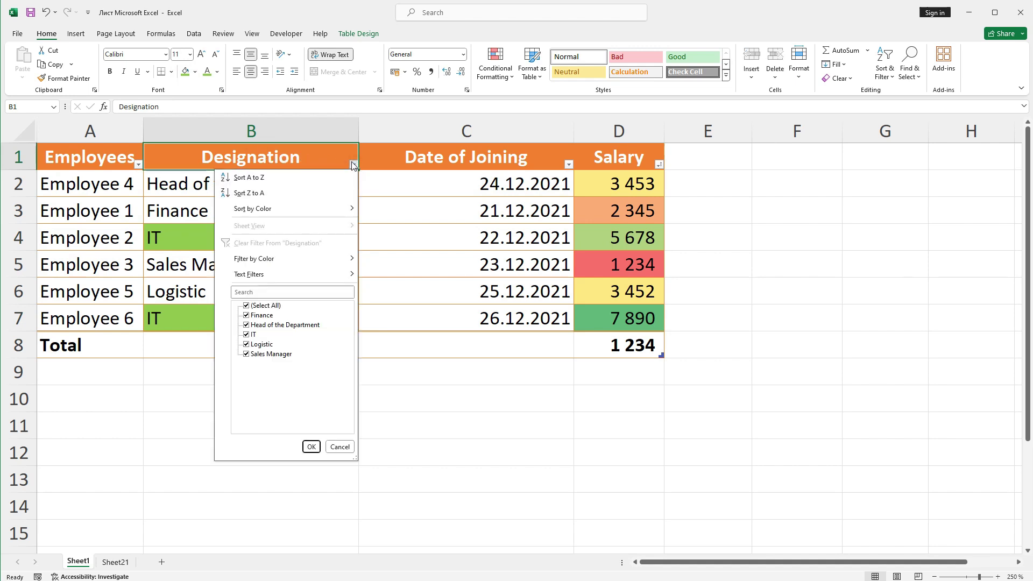
mouse_move(347, 208)
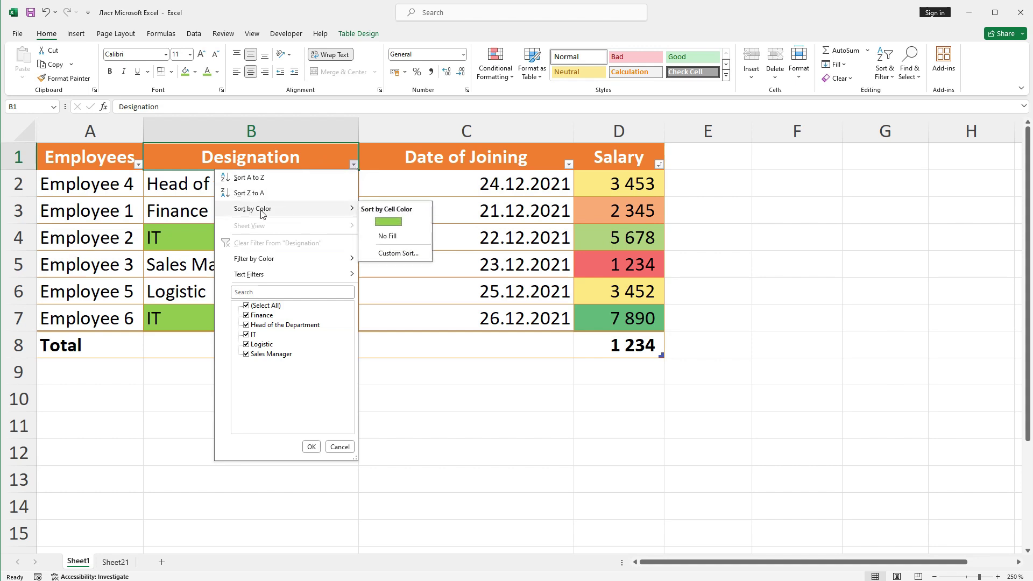
left_click(391, 224)
- Preview the column, line, pie, bar, area, scatter, stock and surface chart types for cells B2:B3 without inserting a chart
left_click_drag(262, 184, 239, 217)
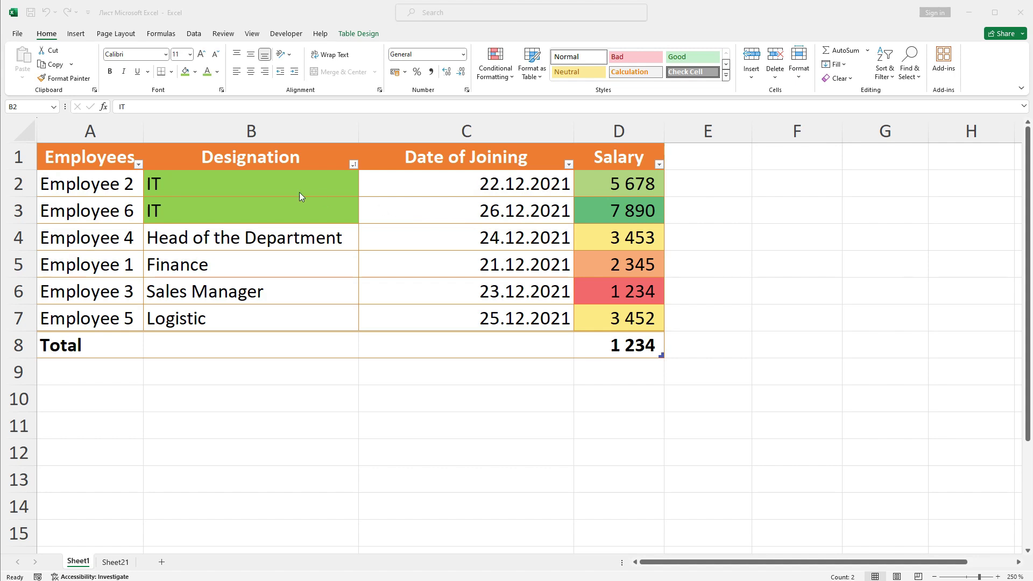
left_click(75, 34)
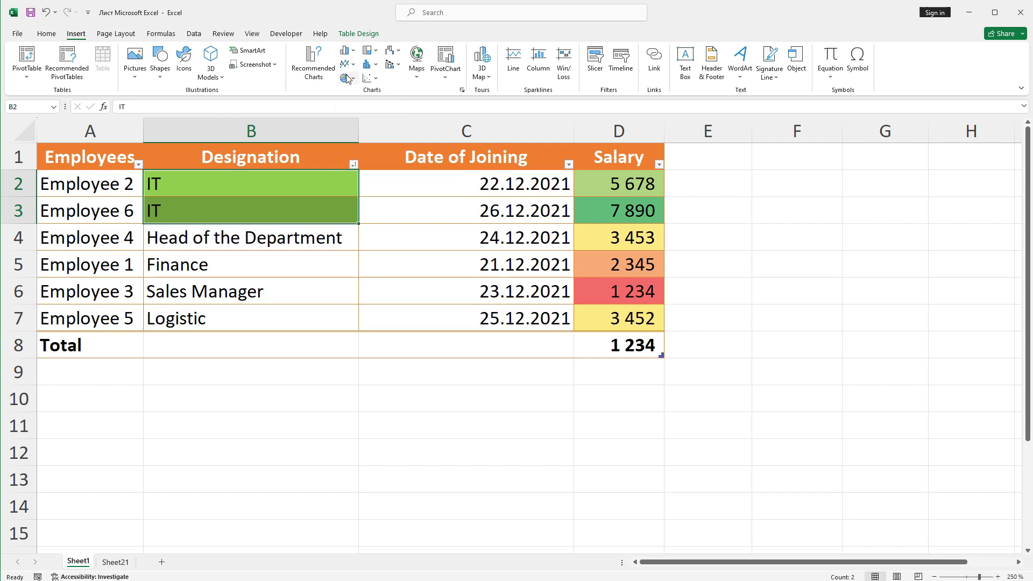
left_click(317, 79)
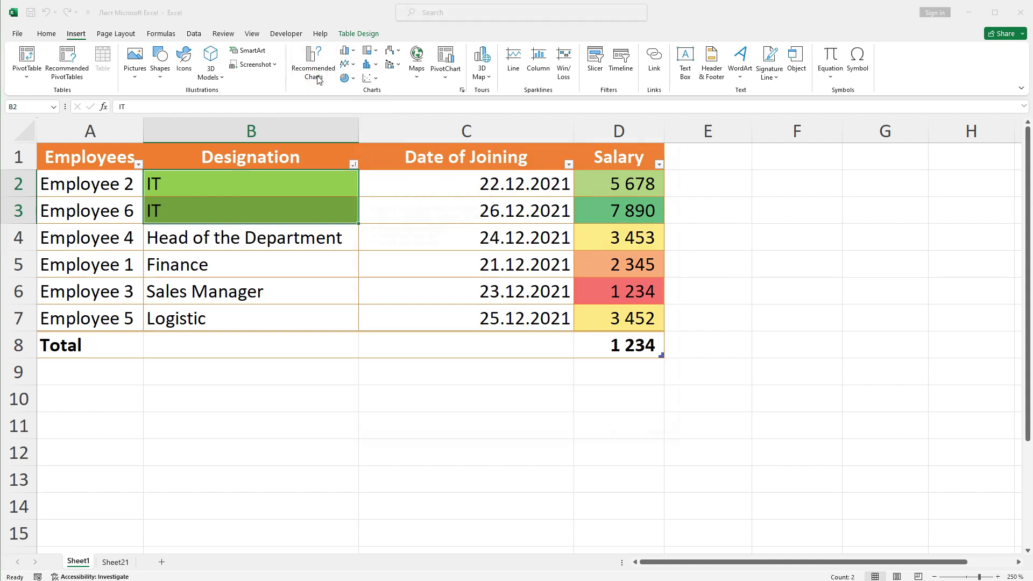
left_click(434, 157)
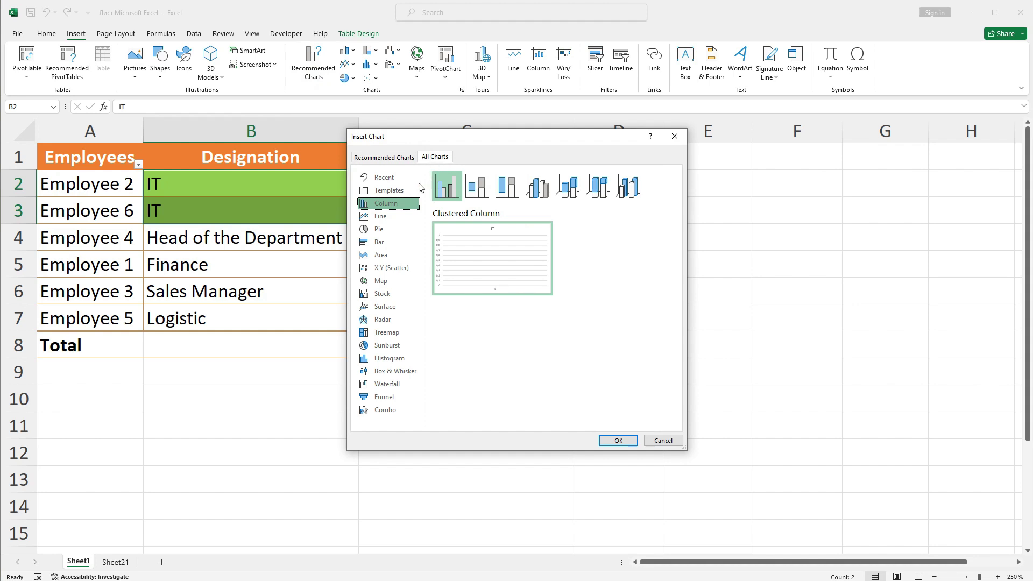
left_click(382, 217)
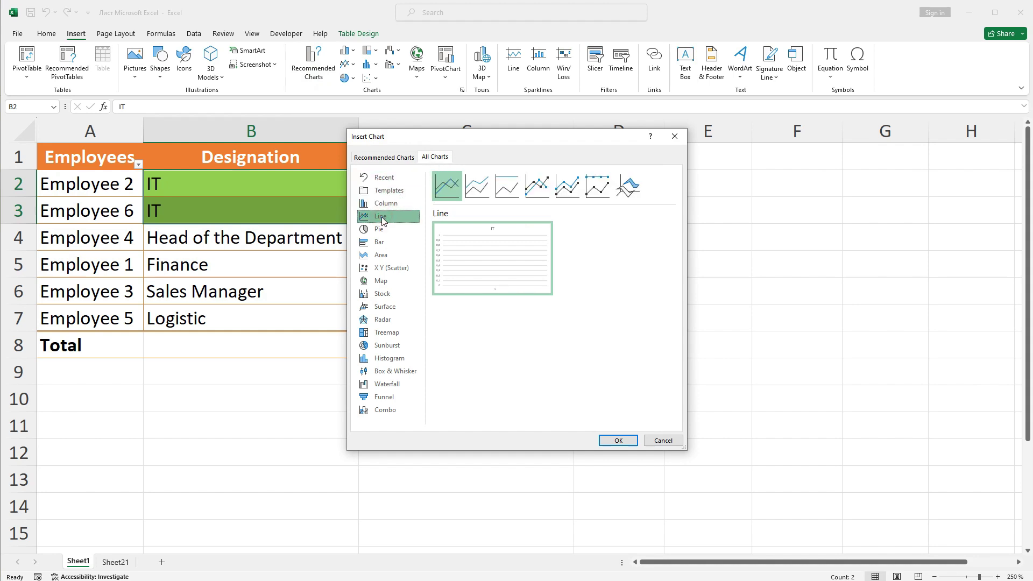
left_click(376, 205)
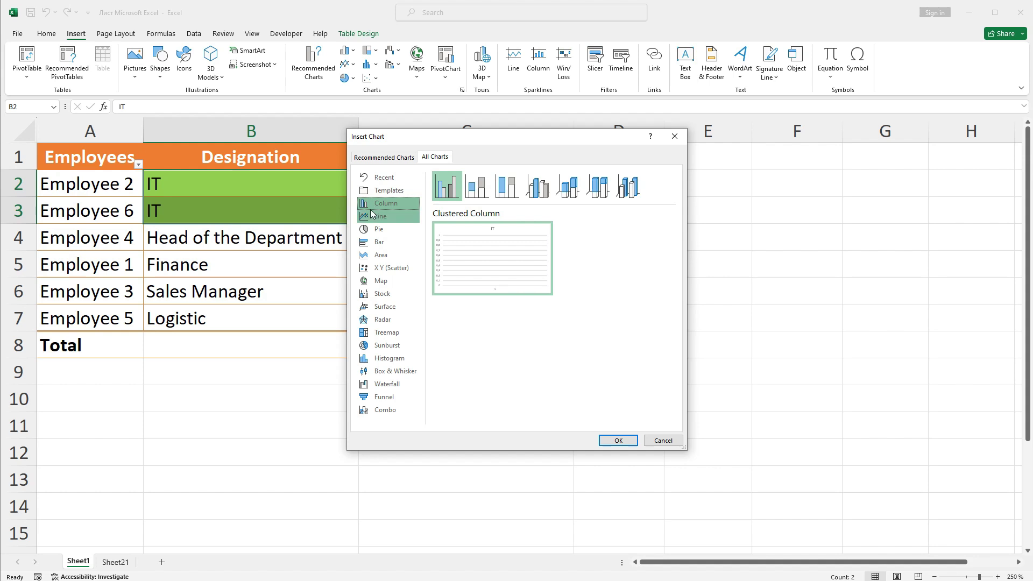
left_click(393, 216)
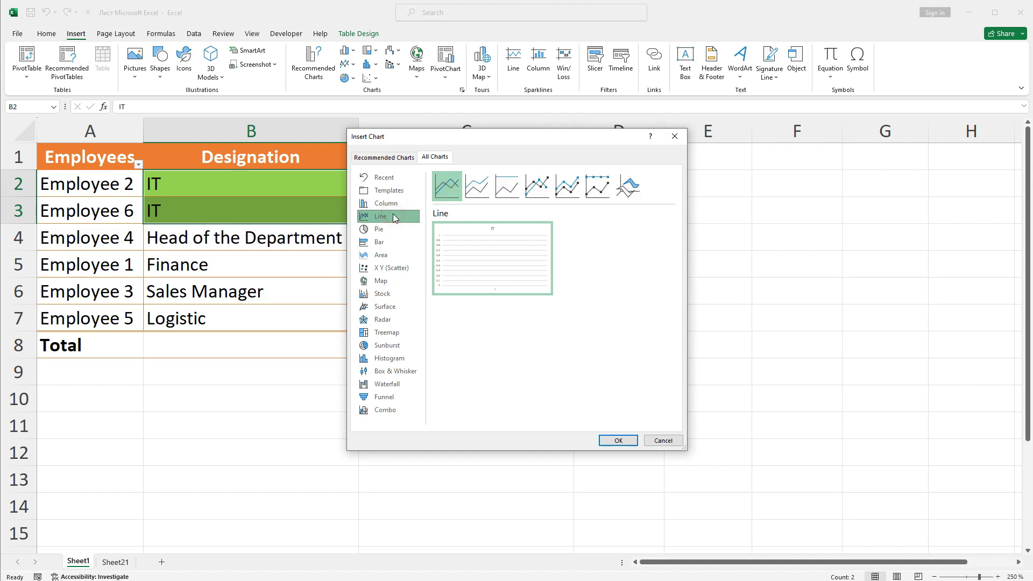
left_click(388, 228)
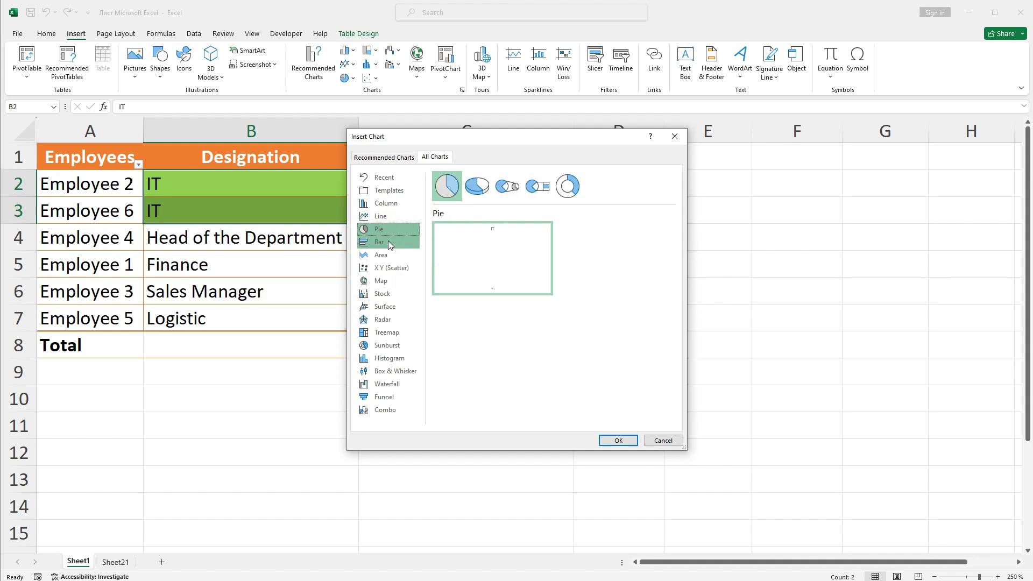
left_click(388, 241)
left_click(388, 255)
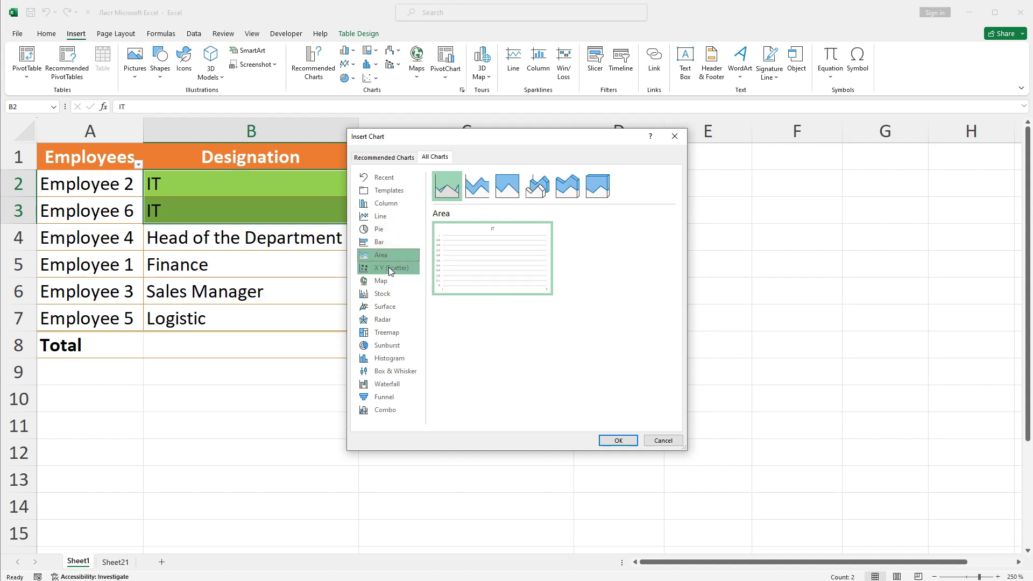
left_click(389, 268)
left_click(388, 293)
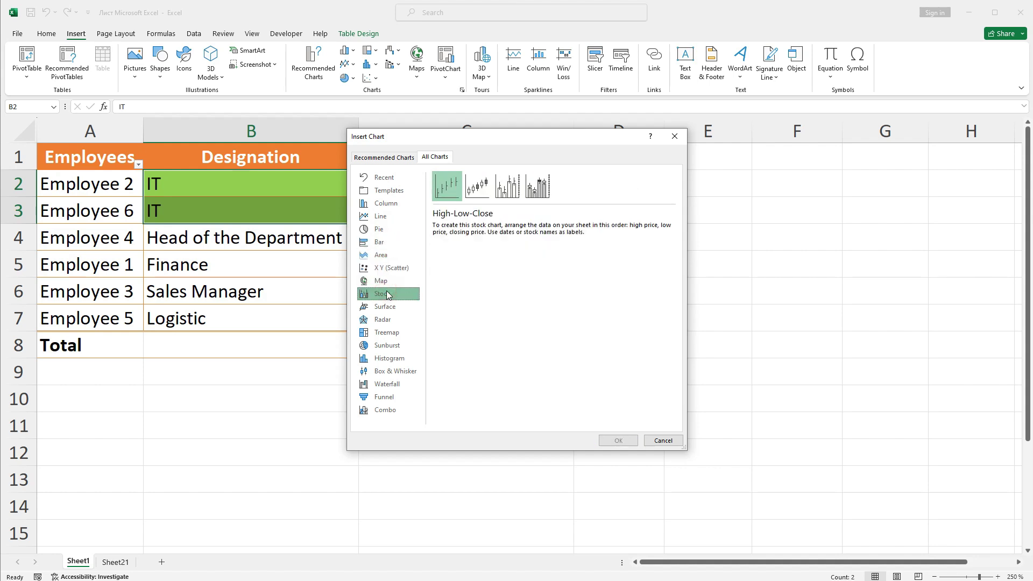
left_click(386, 307)
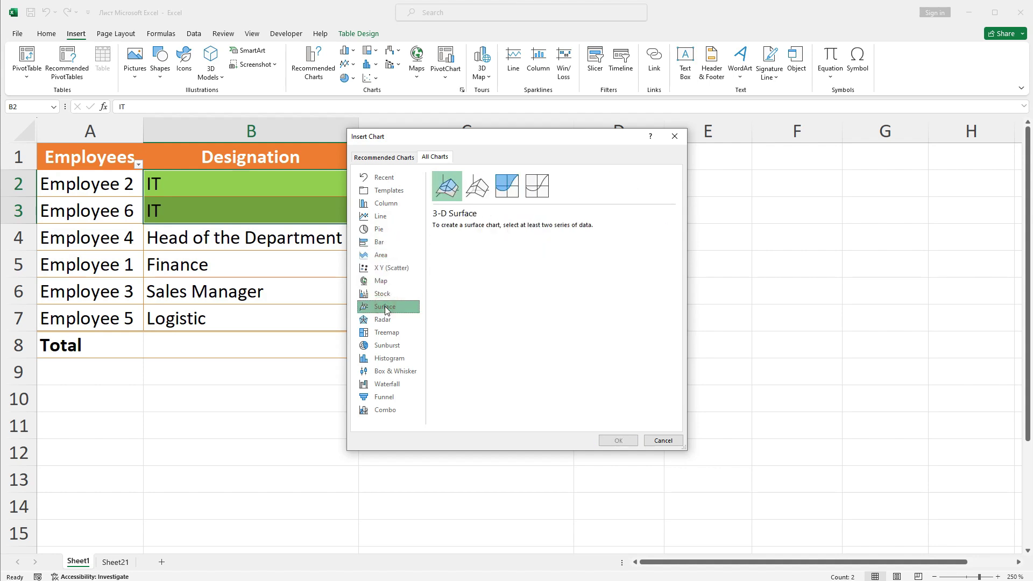
left_click(379, 203)
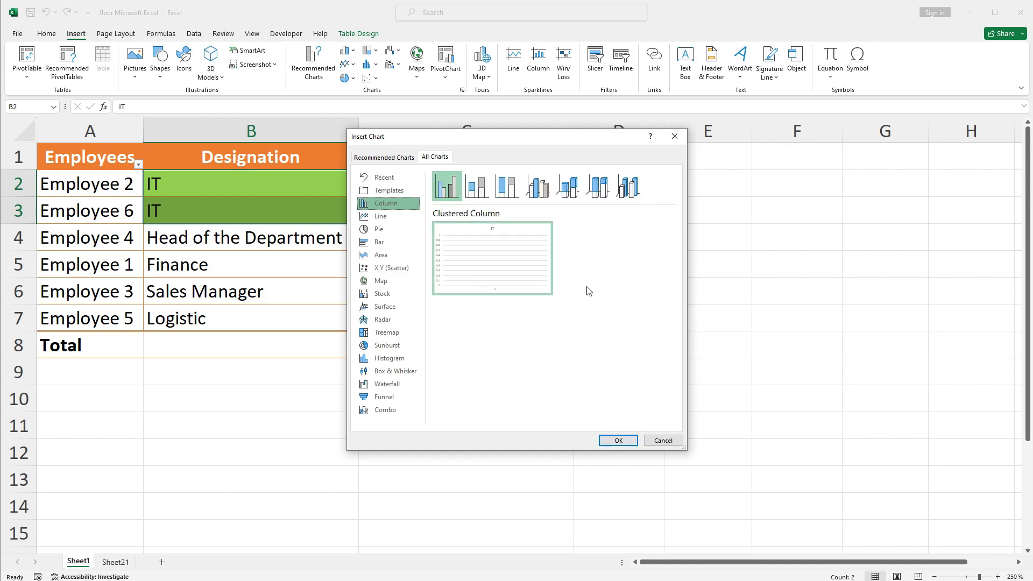
left_click_drag(522, 140, 588, 411)
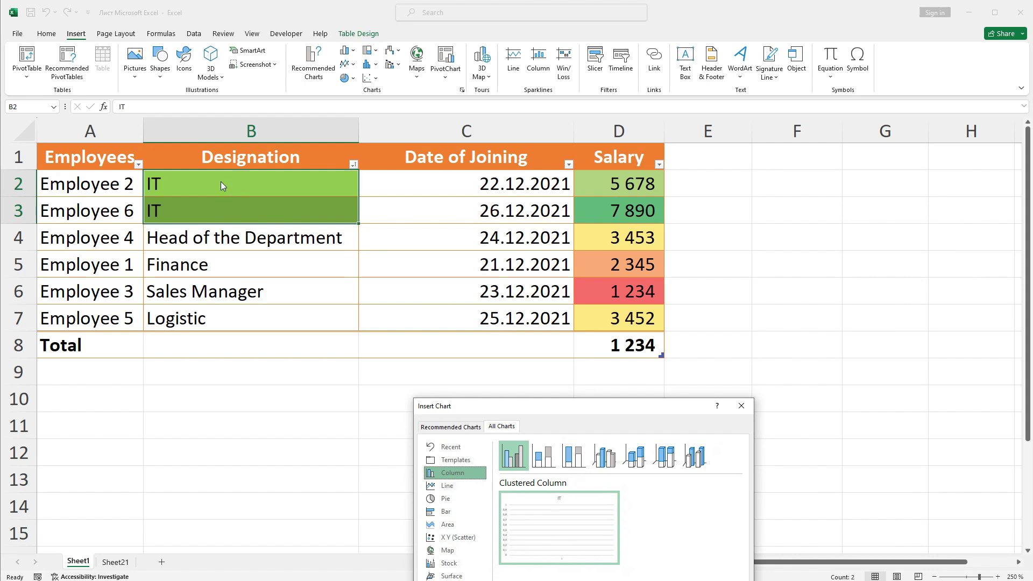
left_click_drag(588, 405, 582, 153)
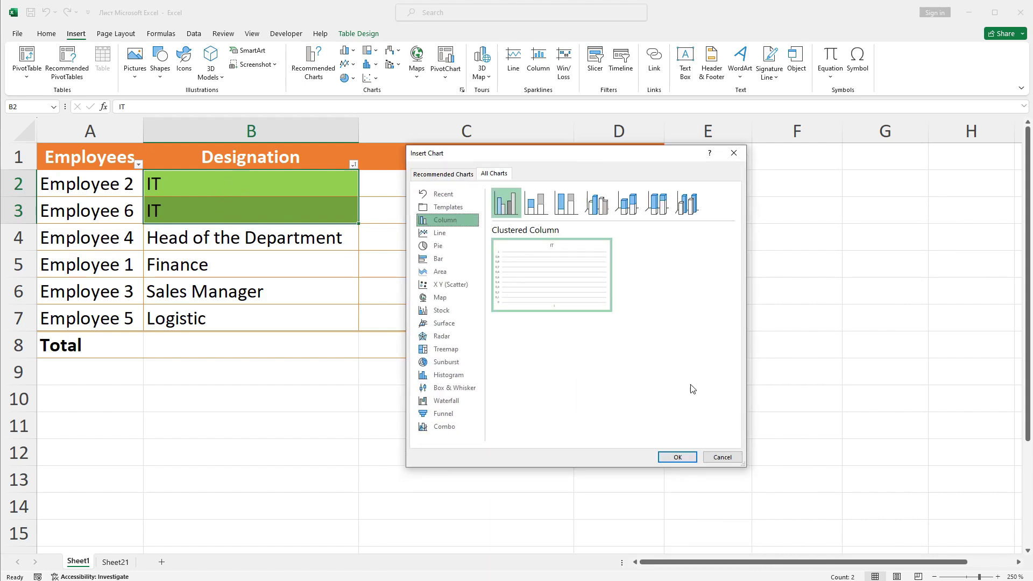
left_click(721, 457)
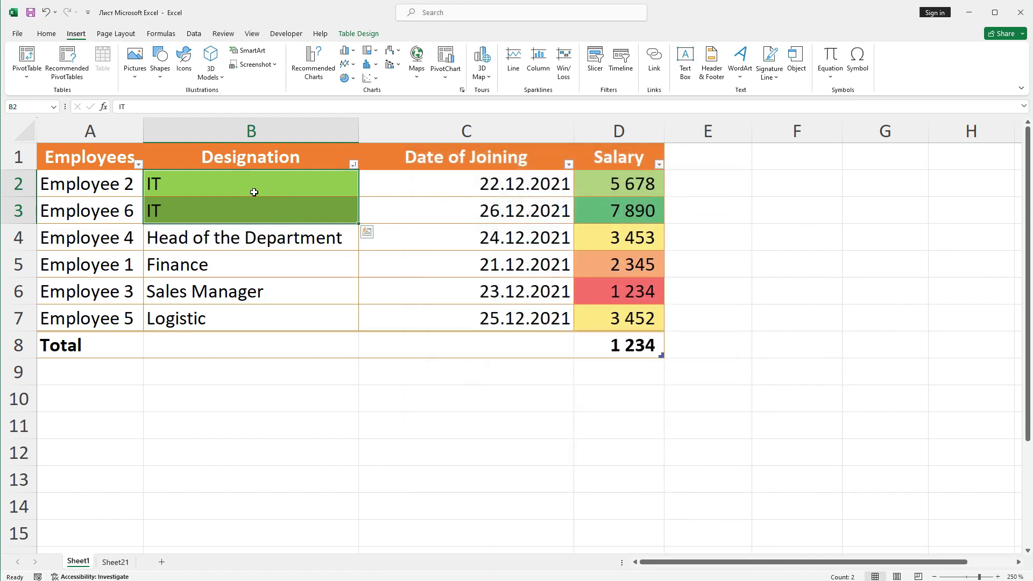
- Insert the recommended clustered bar PivotChart "Sum of Salary by Designation" from the whole table A1:D8
left_click(245, 186)
left_click_drag(96, 156, 645, 347)
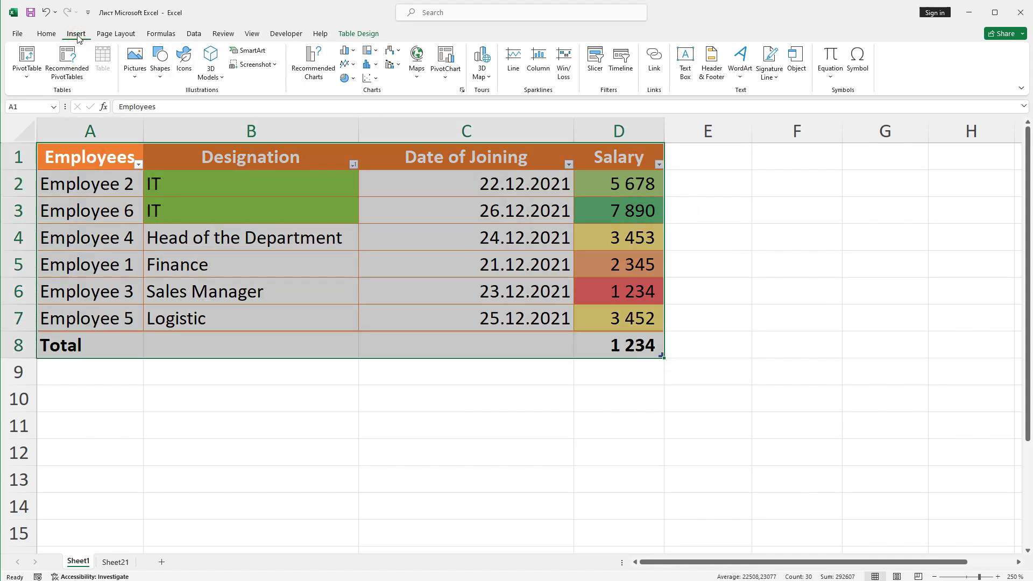
left_click(315, 78)
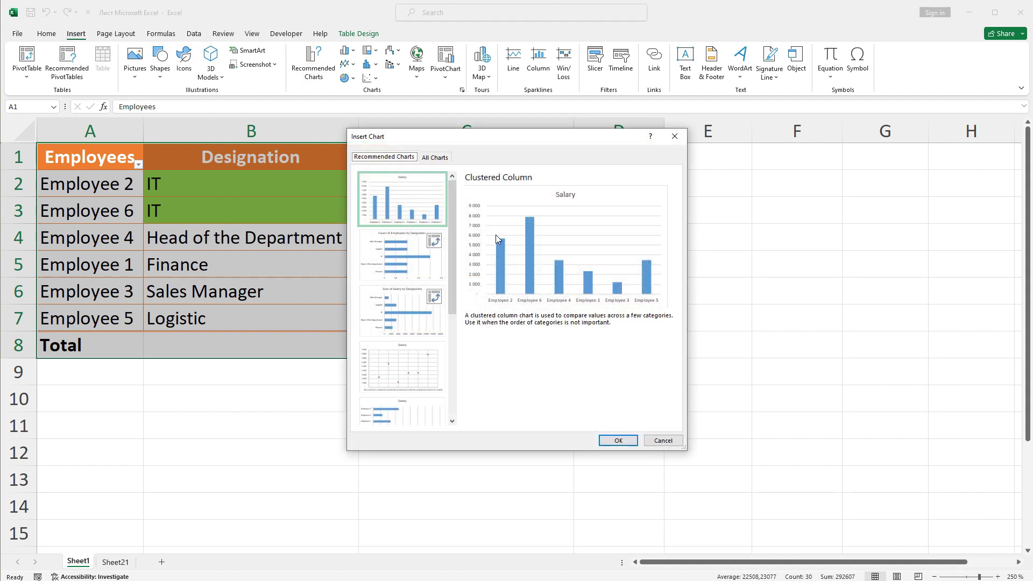
left_click(409, 238)
left_click(412, 307)
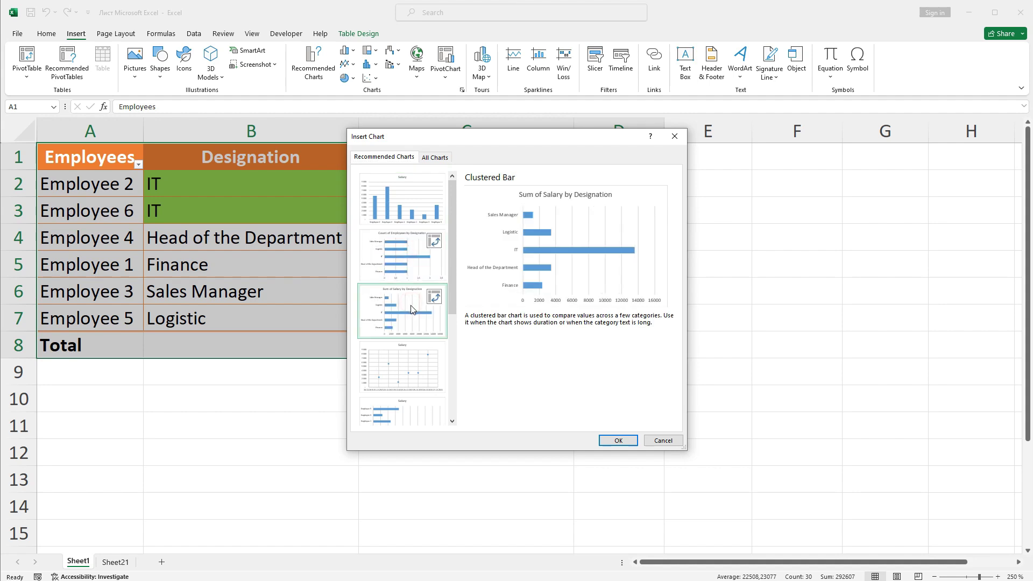
left_click(393, 212)
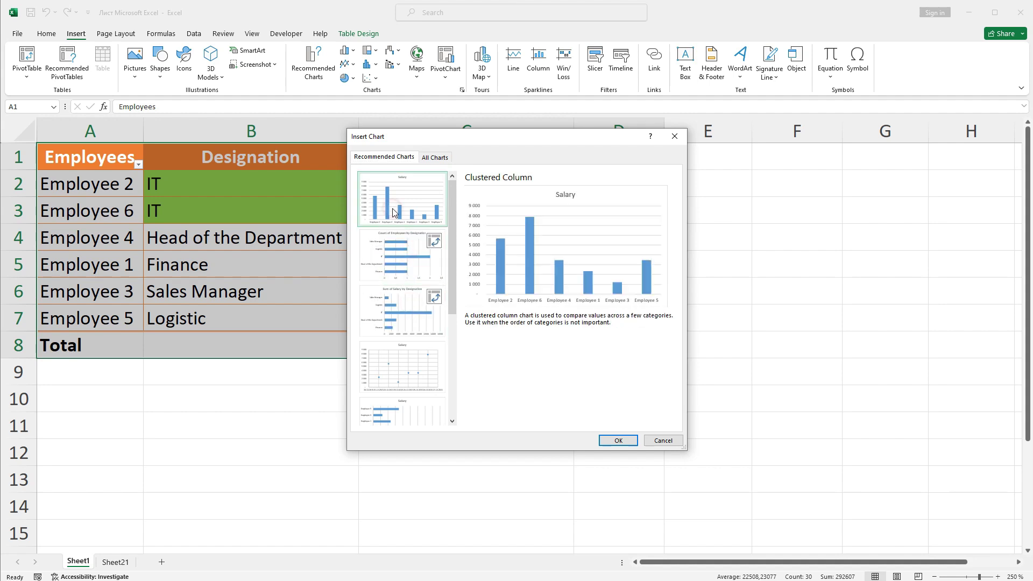
left_click(395, 268)
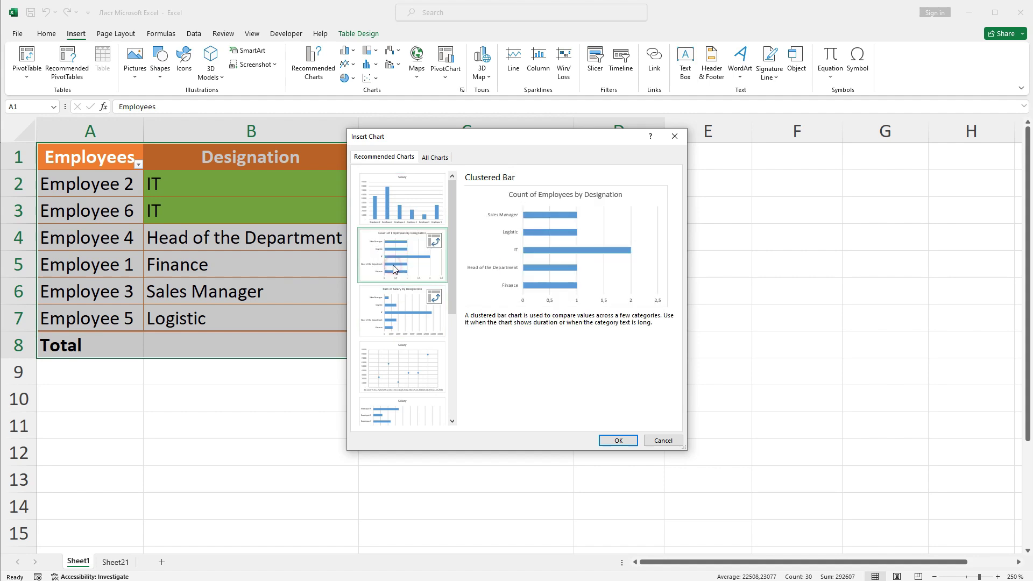
left_click(393, 300)
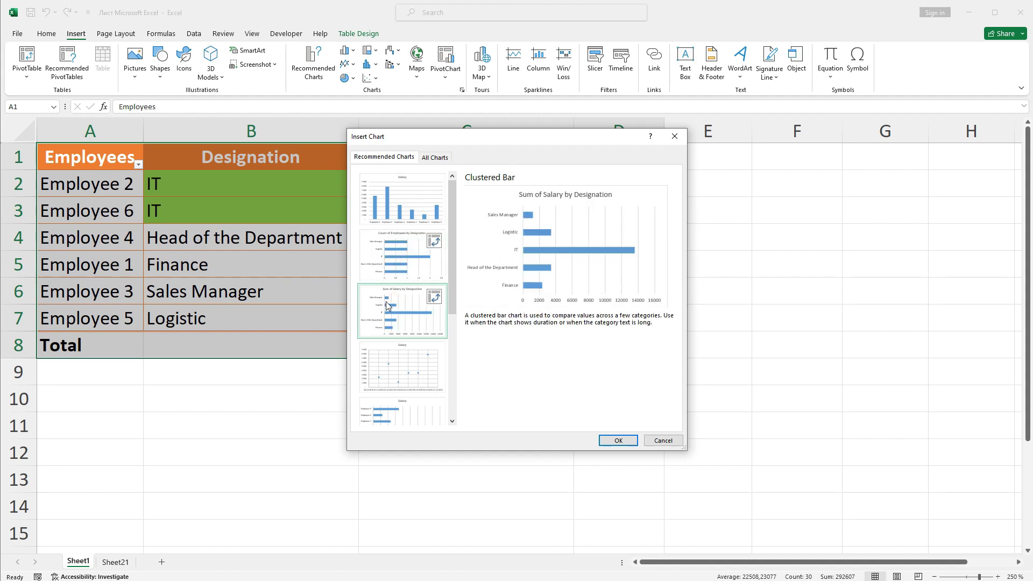
left_click(612, 439)
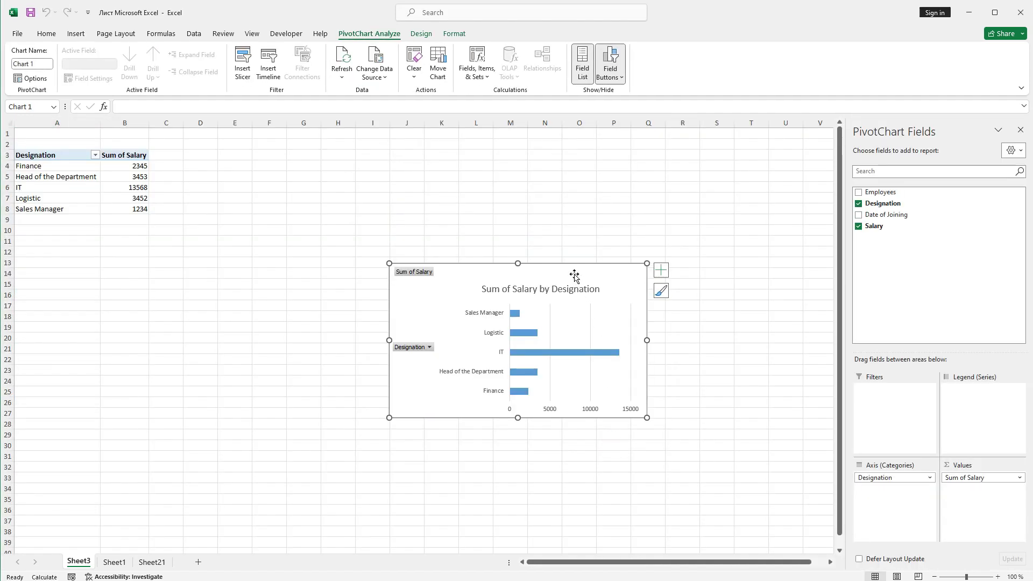
- Move the PivotChart up beside the pivot table and enlarge it to span roughly columns E to T, rows 3 to 29
mouse_move(574, 276)
left_mouse_down()
mouse_move(561, 238)
mouse_move(488, 184)
left_mouse_up()
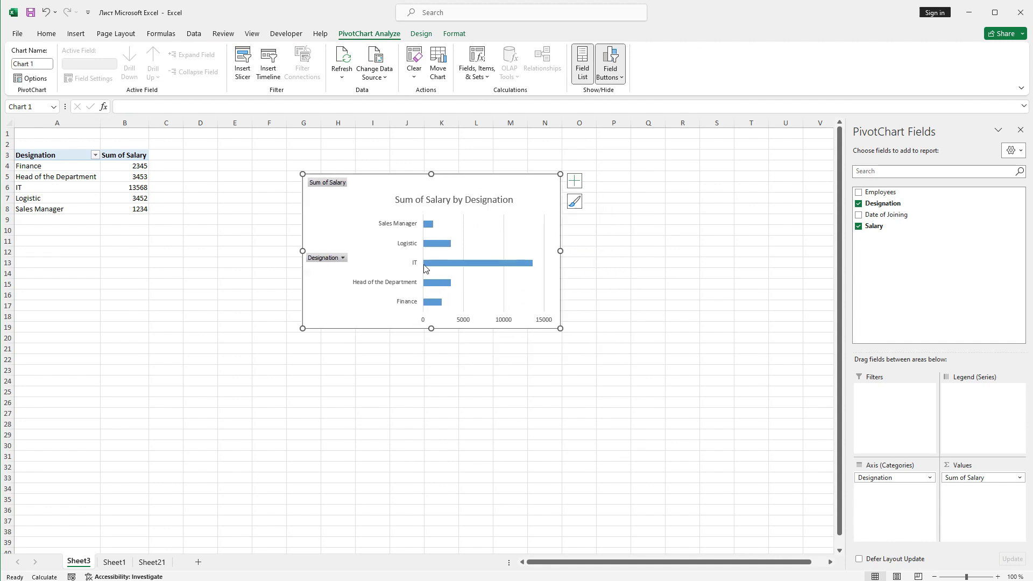
left_click_drag(302, 171, 214, 159)
left_click_drag(560, 330, 746, 442)
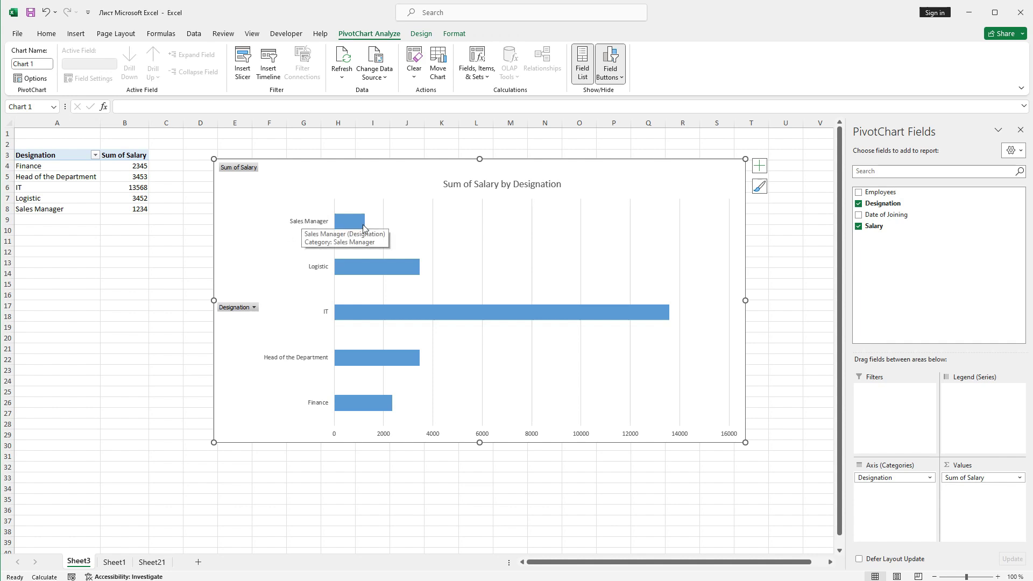
- Try adding Date of Joining to the PivotChart and remove it again, and replace the Designation field with Employees
left_click(859, 215)
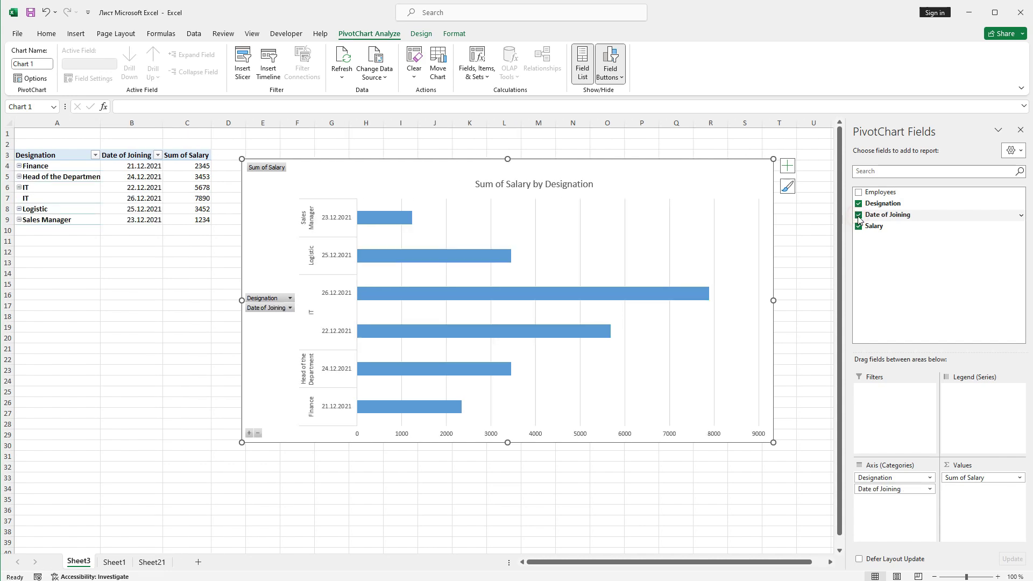
left_click(859, 215)
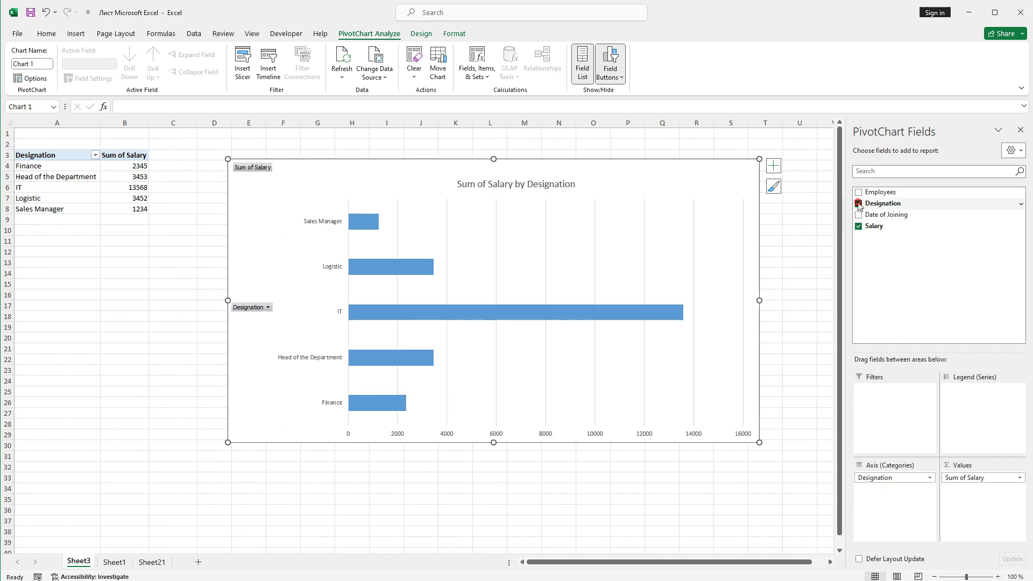
left_click(858, 204)
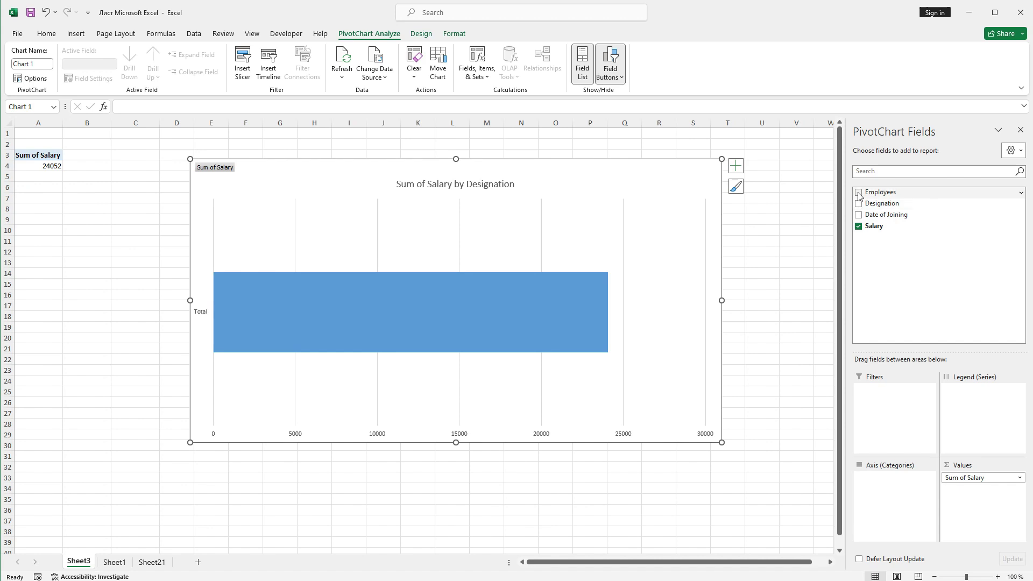
left_click(859, 193)
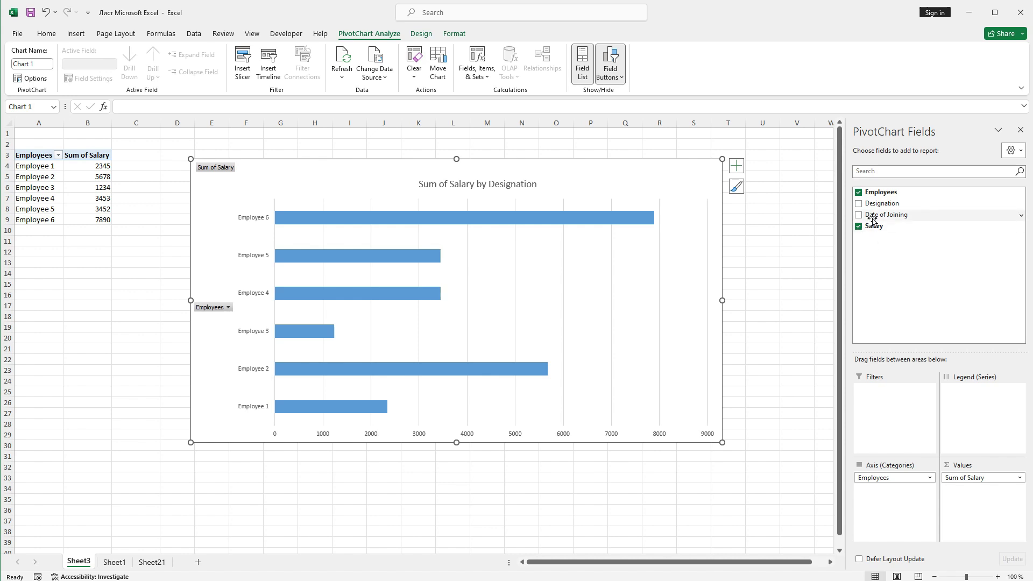
- Add Date of Joining as a PivotChart filter and show only the date 21.12.2021
left_click_drag(871, 215, 891, 402)
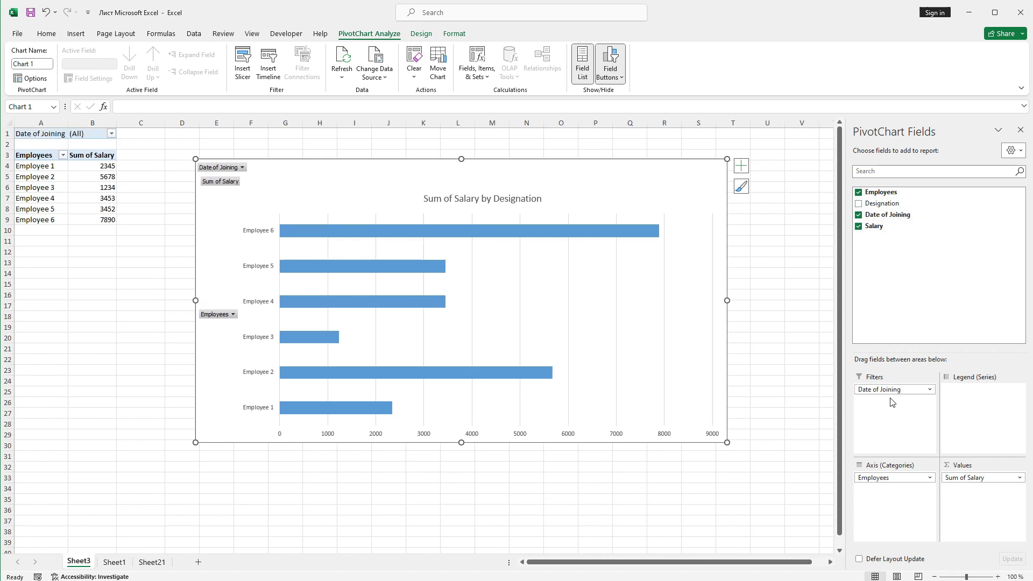
left_click(242, 168)
left_click(141, 201)
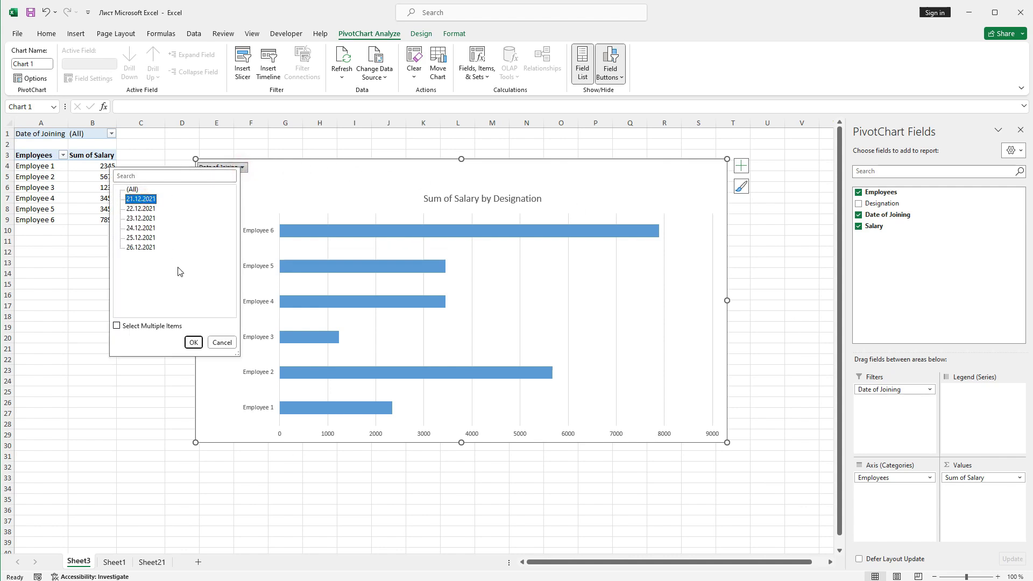
left_click(192, 343)
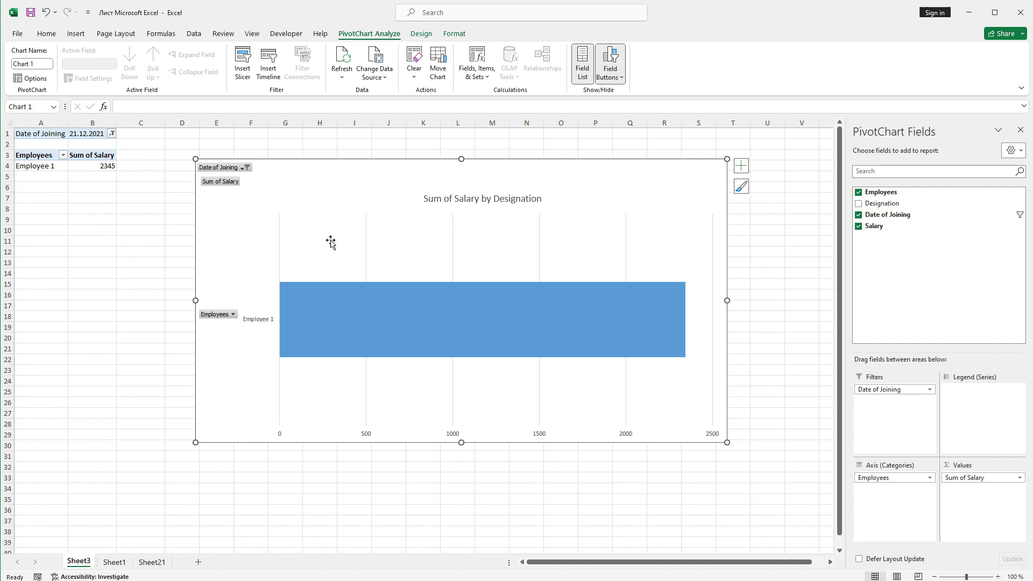
- Reset the PivotChart's Date of Joining filter to (All)
left_click(246, 169)
left_click(198, 341)
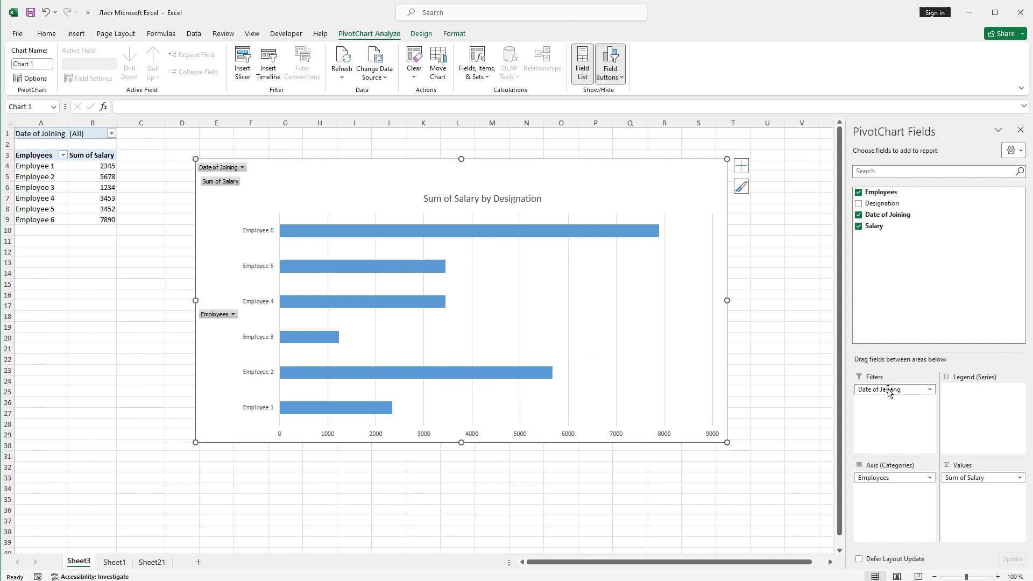
- Replace the PivotChart's Date of Joining filter with Salary and show only the salary 5 678
left_click_drag(888, 392, 892, 245)
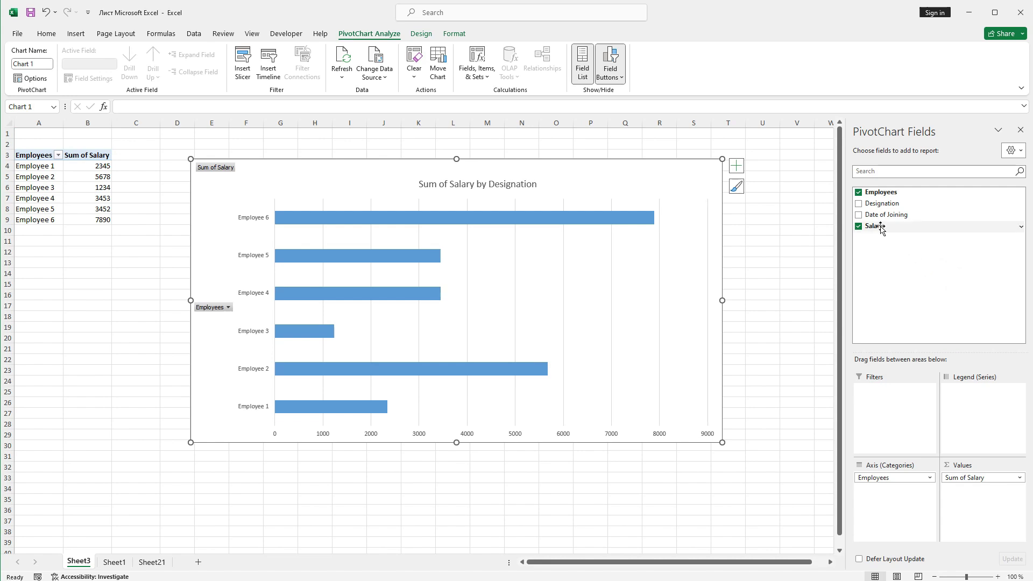
left_click_drag(881, 227, 895, 406)
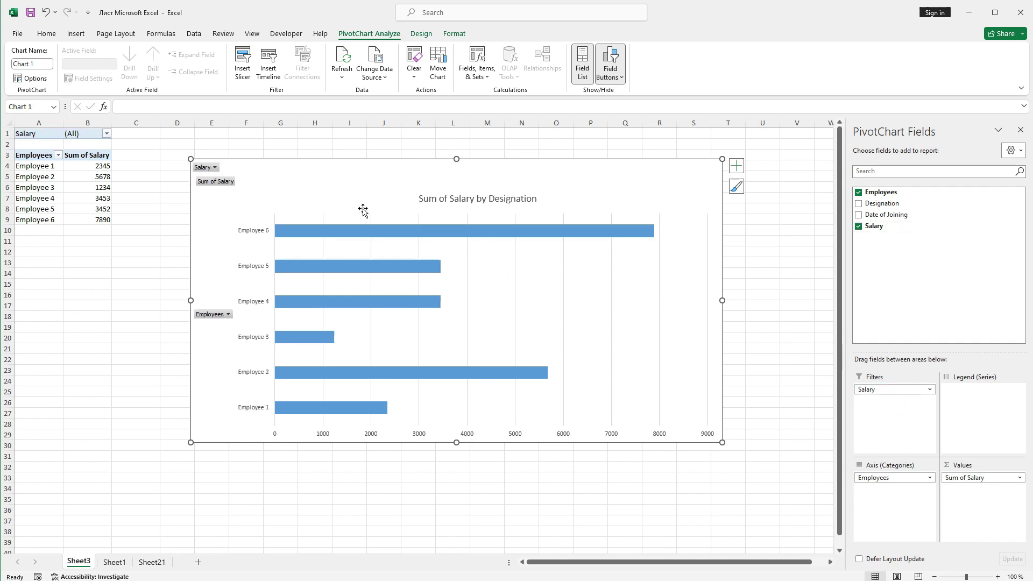
left_click(215, 167)
left_click(108, 239)
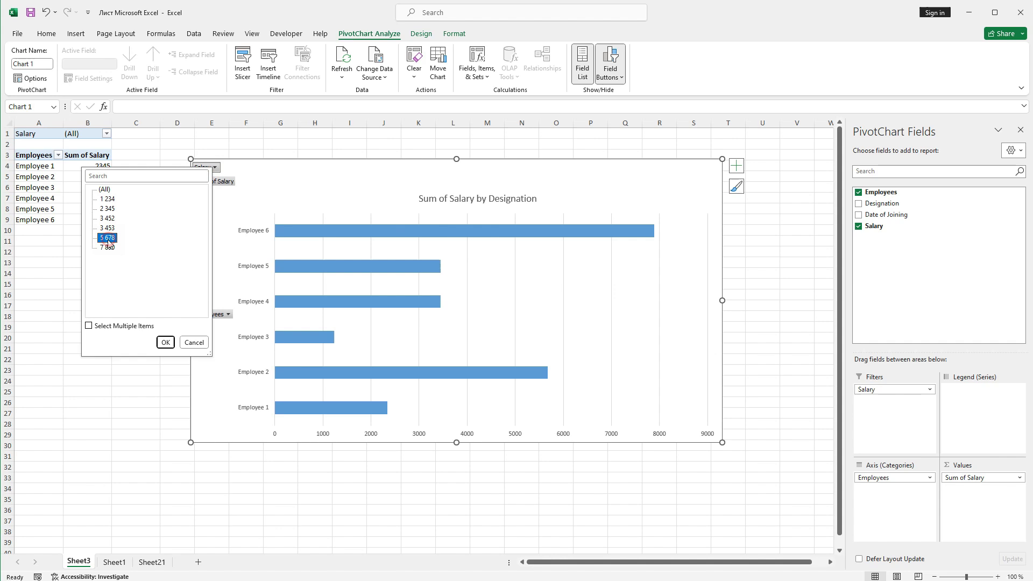
left_click(165, 342)
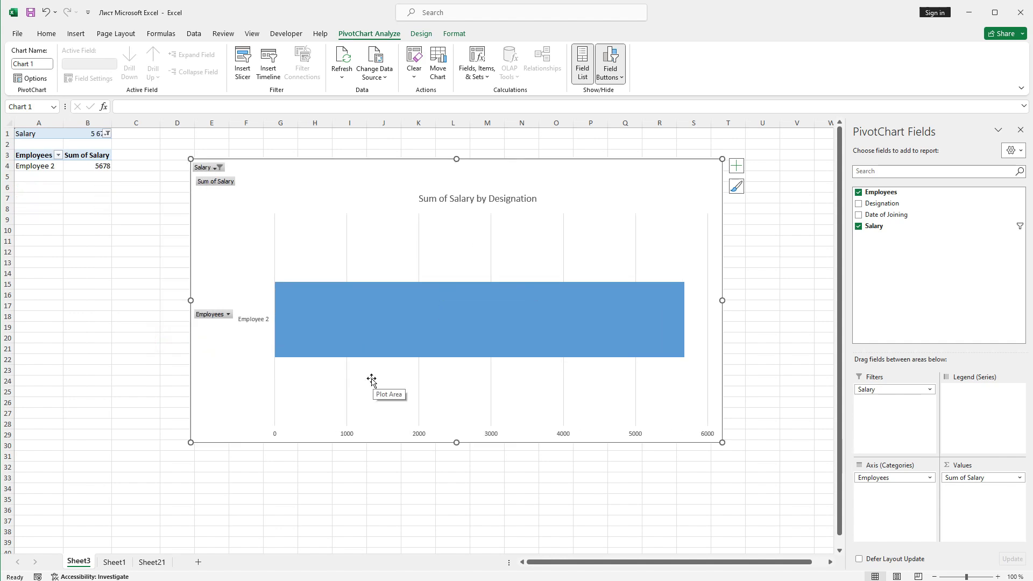
- Reset the PivotChart's Salary filter to (All) and switch to Sheet1
left_click(215, 168)
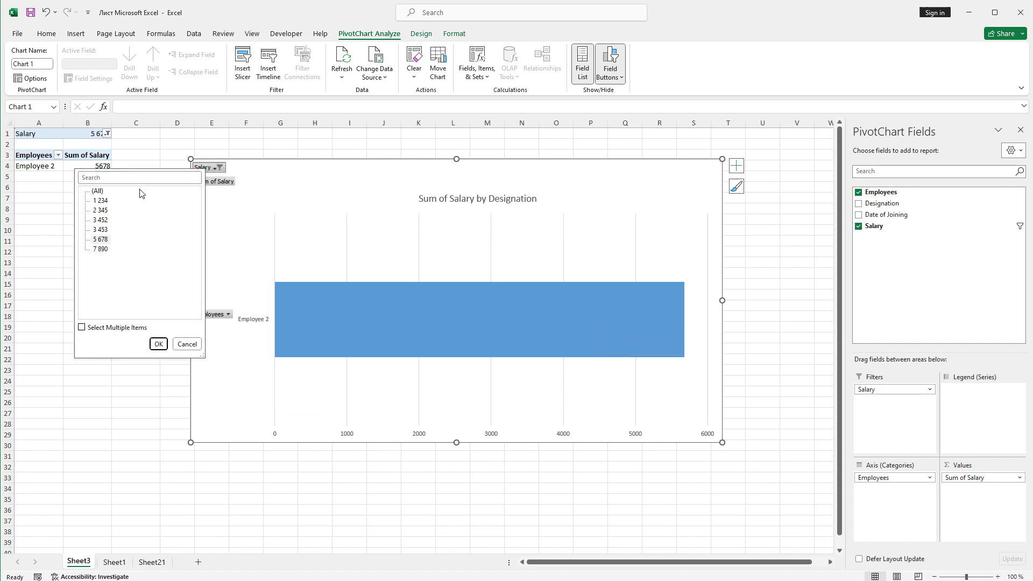
left_click(167, 344)
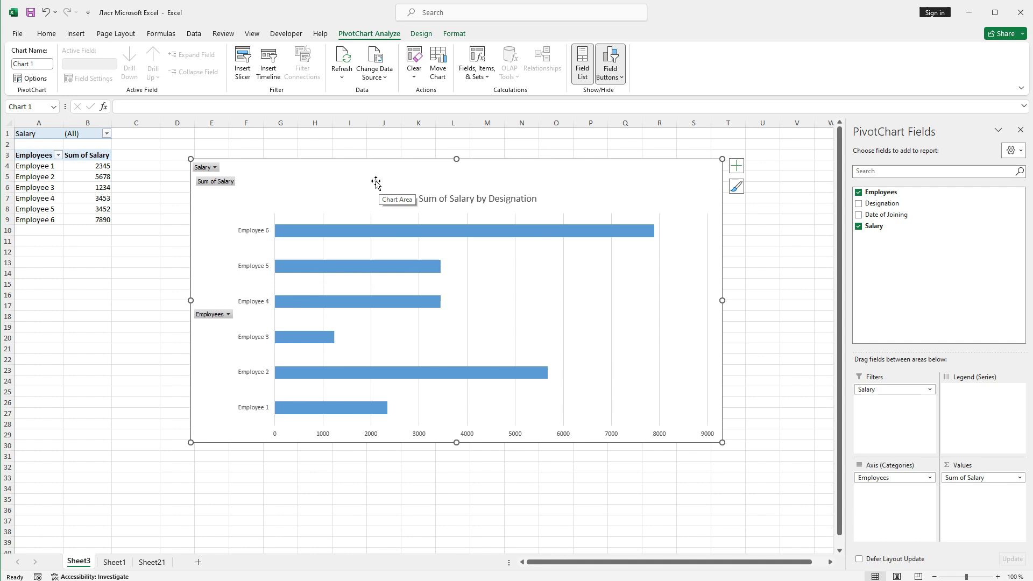
left_click(957, 0)
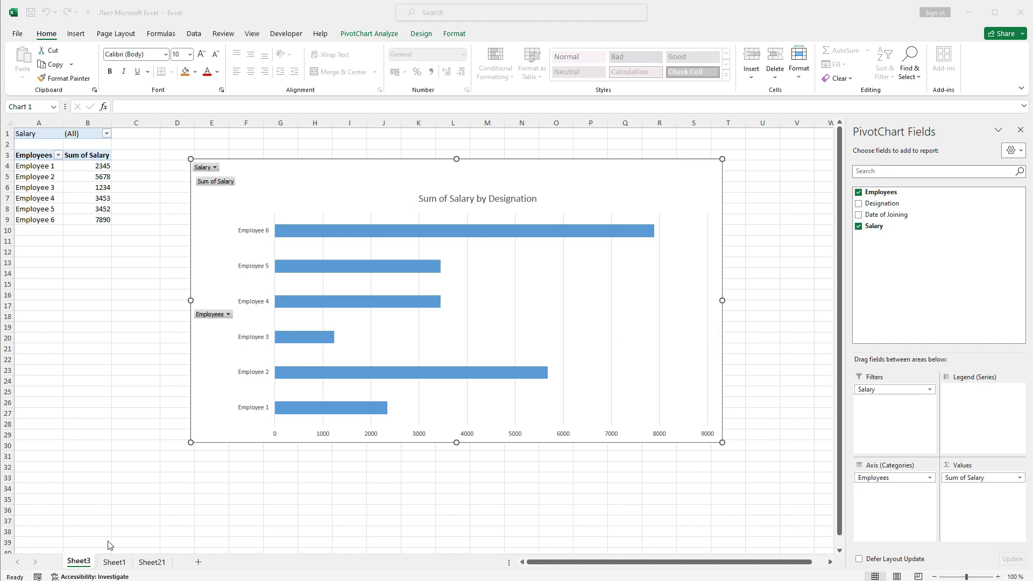
left_click(114, 562)
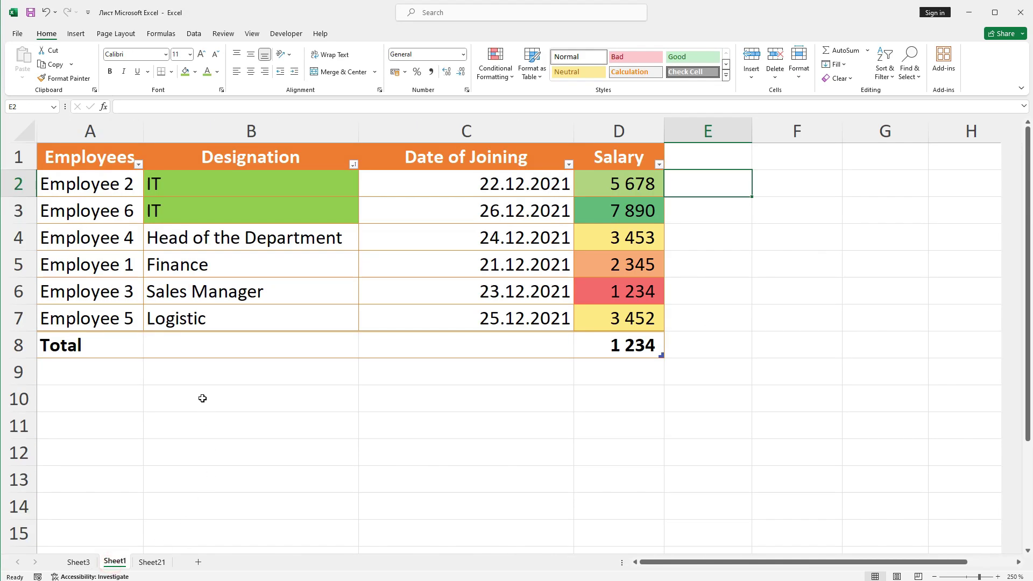